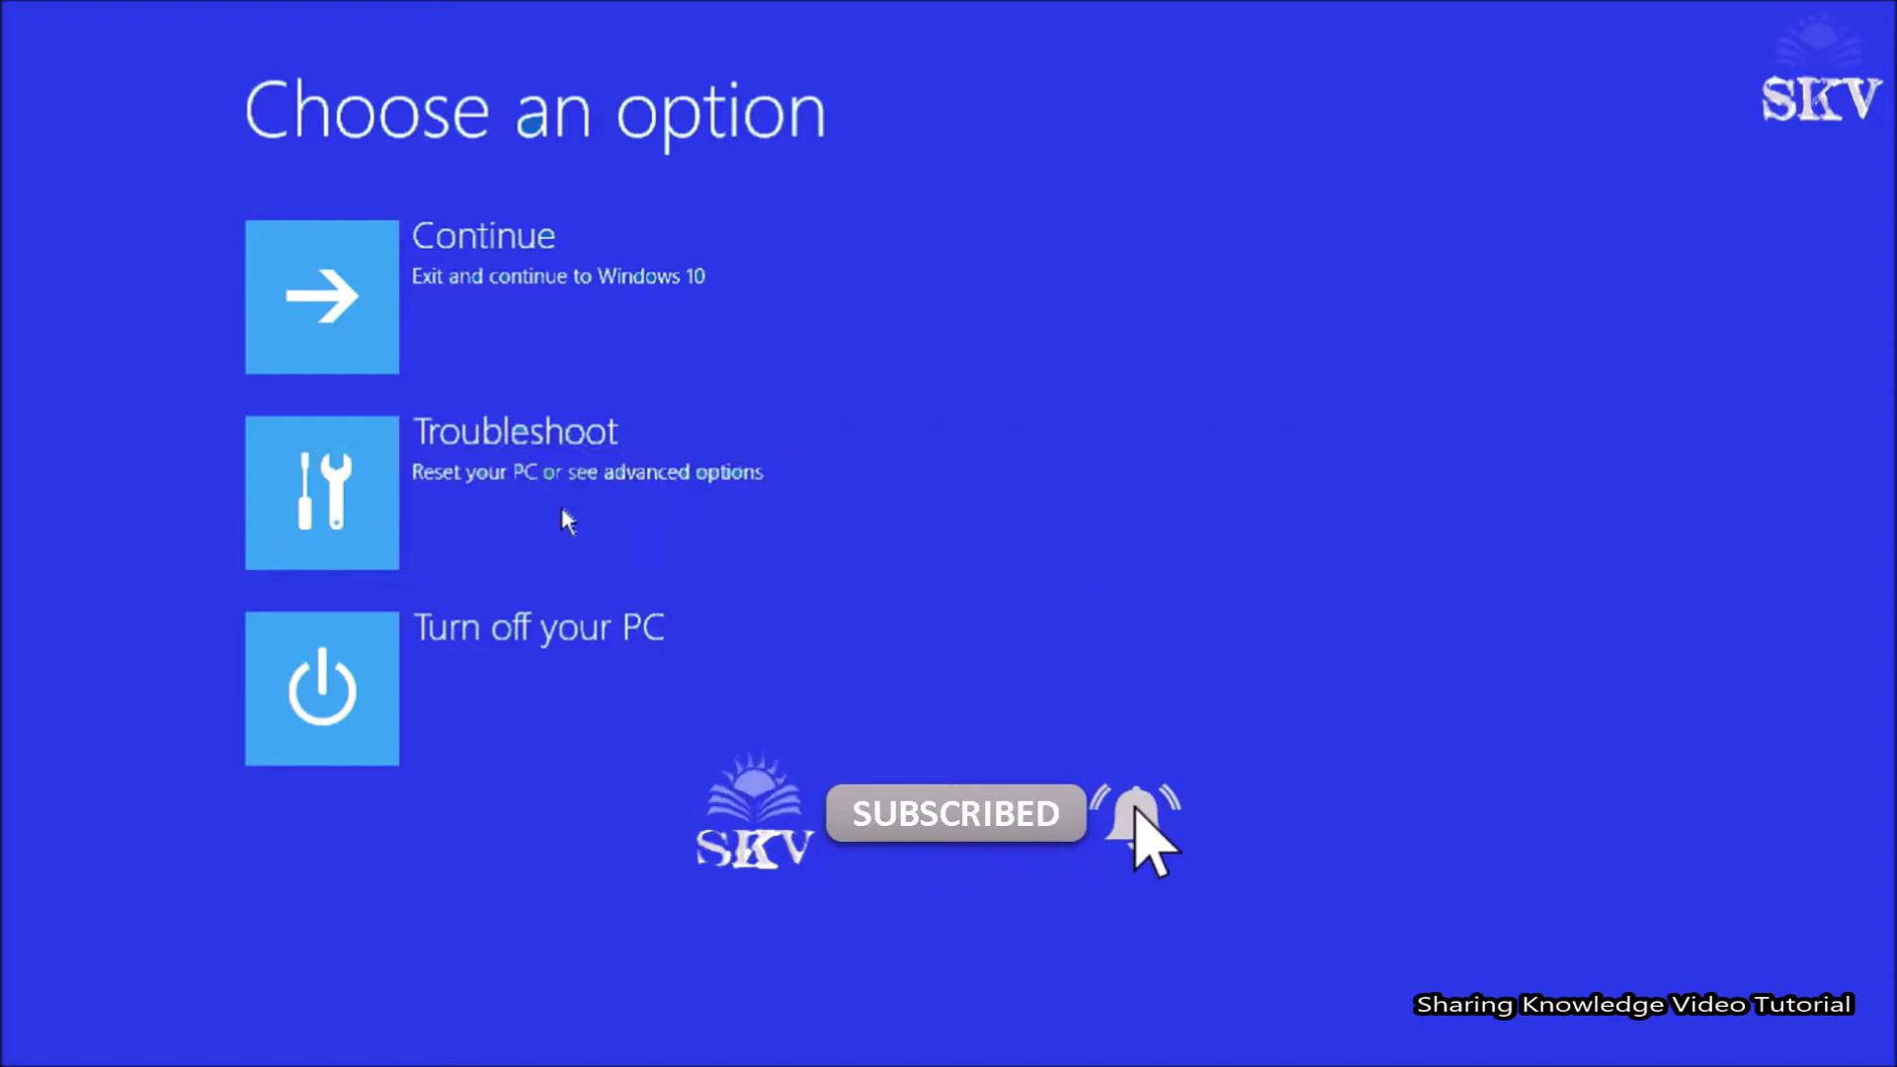
Choose Troubleshoot on the Choose an option screen.
{"action": "left_click", "coordinate": [561, 509]}
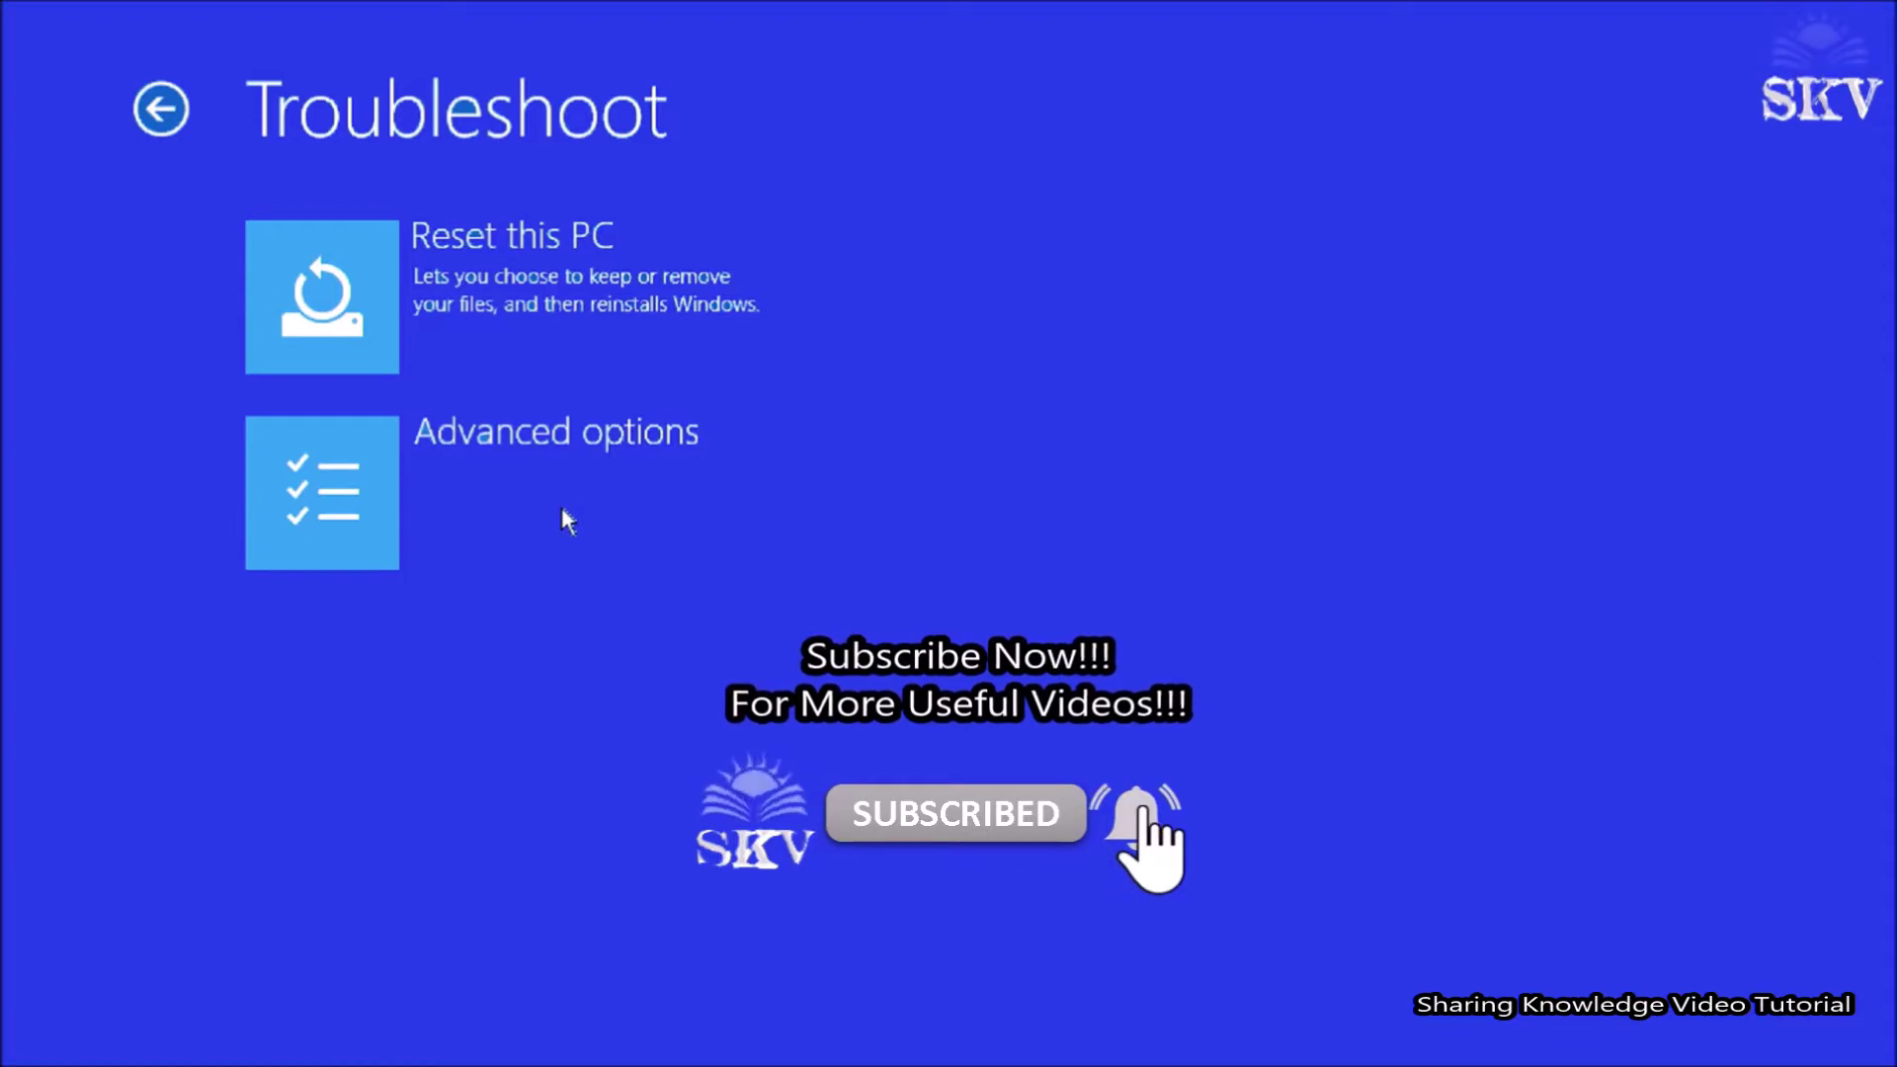
Pick Advanced options, then use the HP Startup Menu during reboot to continue startup to the PIN sign-in screen.
{"action": "left_click", "coordinate": [561, 507]}
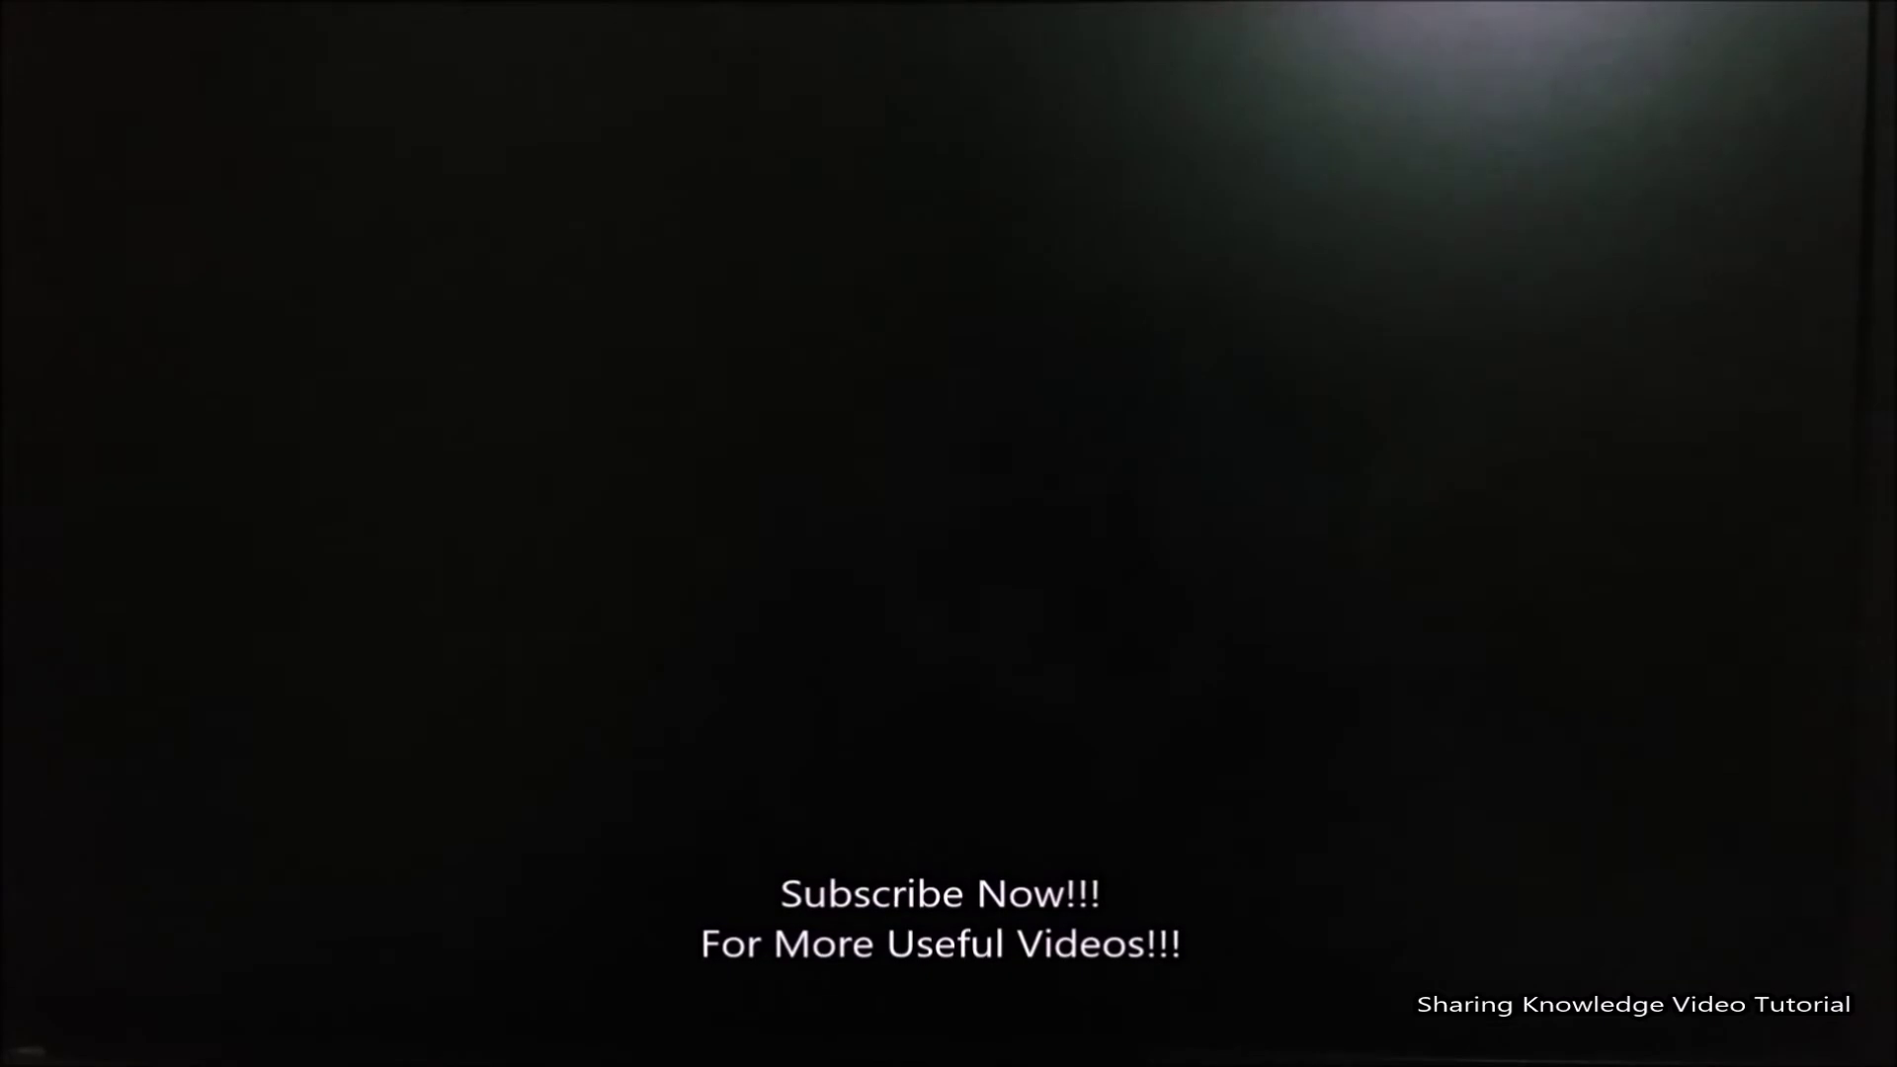
{"action": "key", "text": "Escape"}
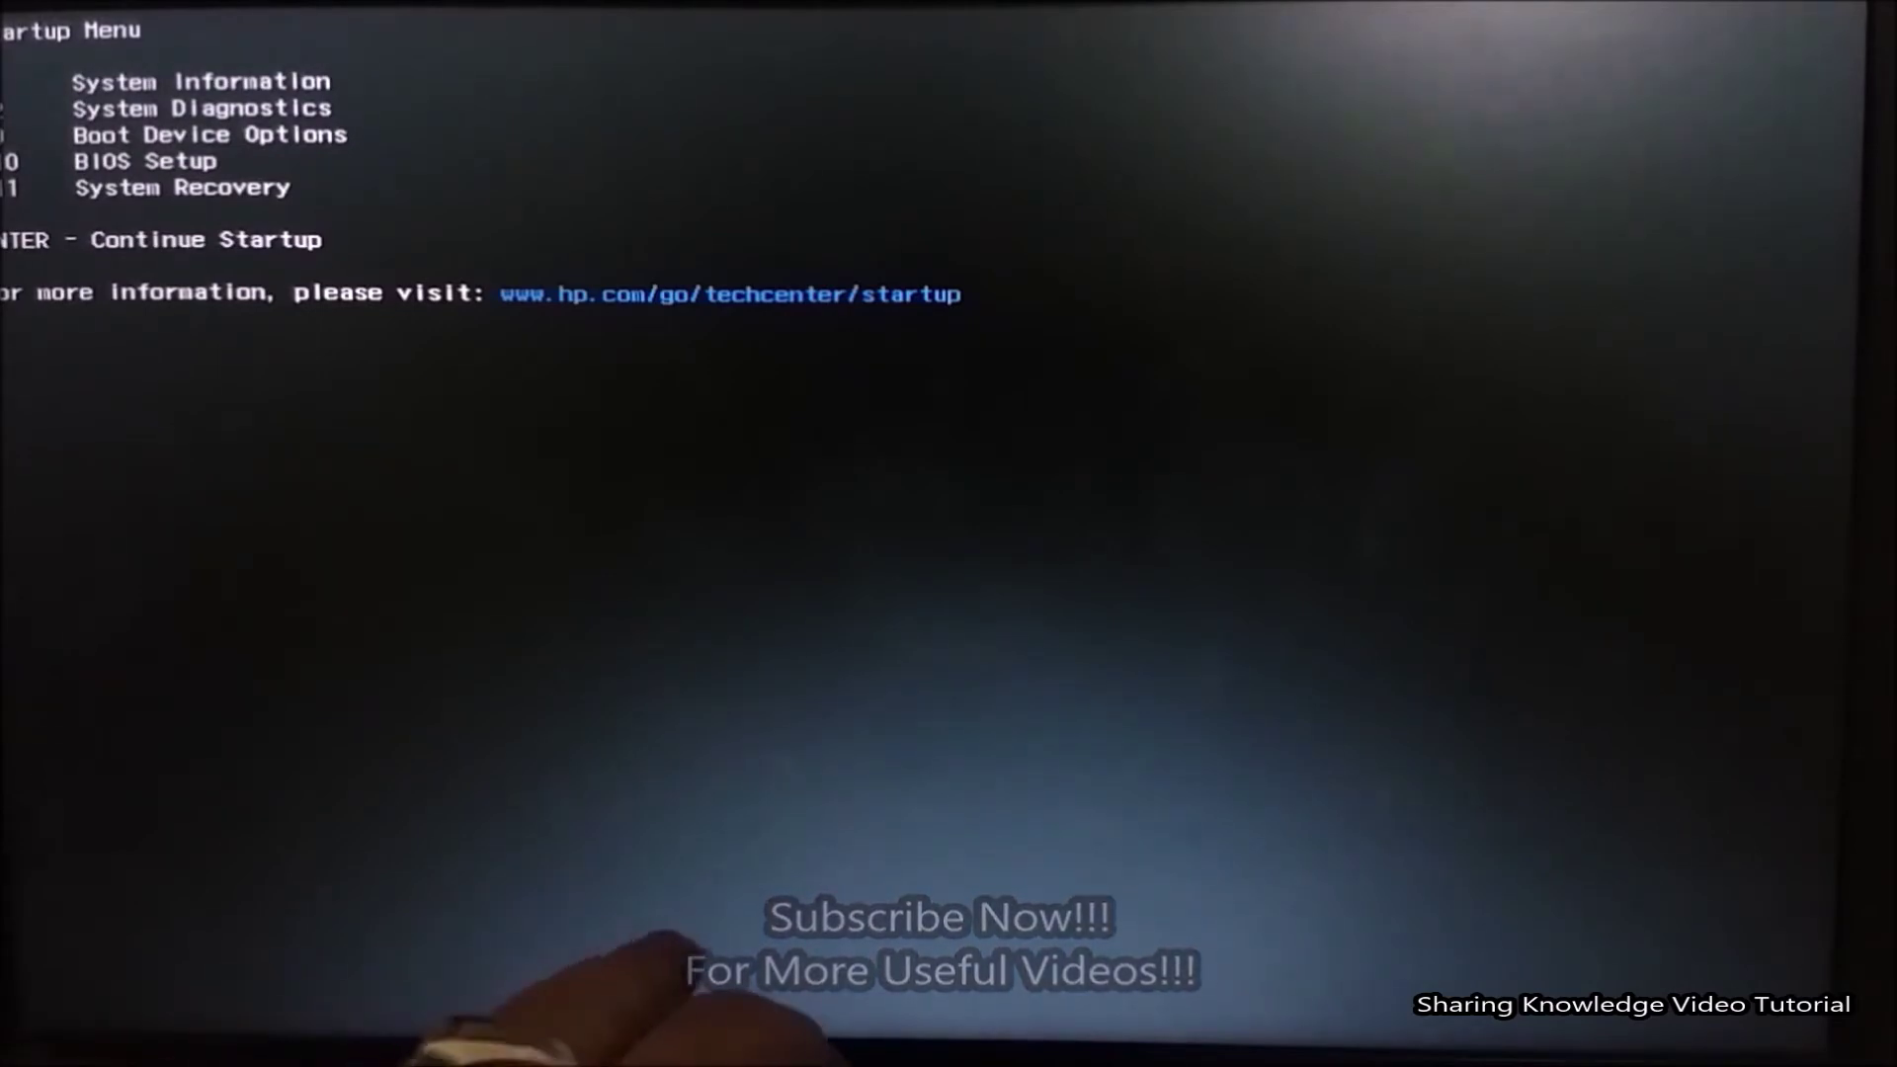
{"action": "key", "text": "F11"}
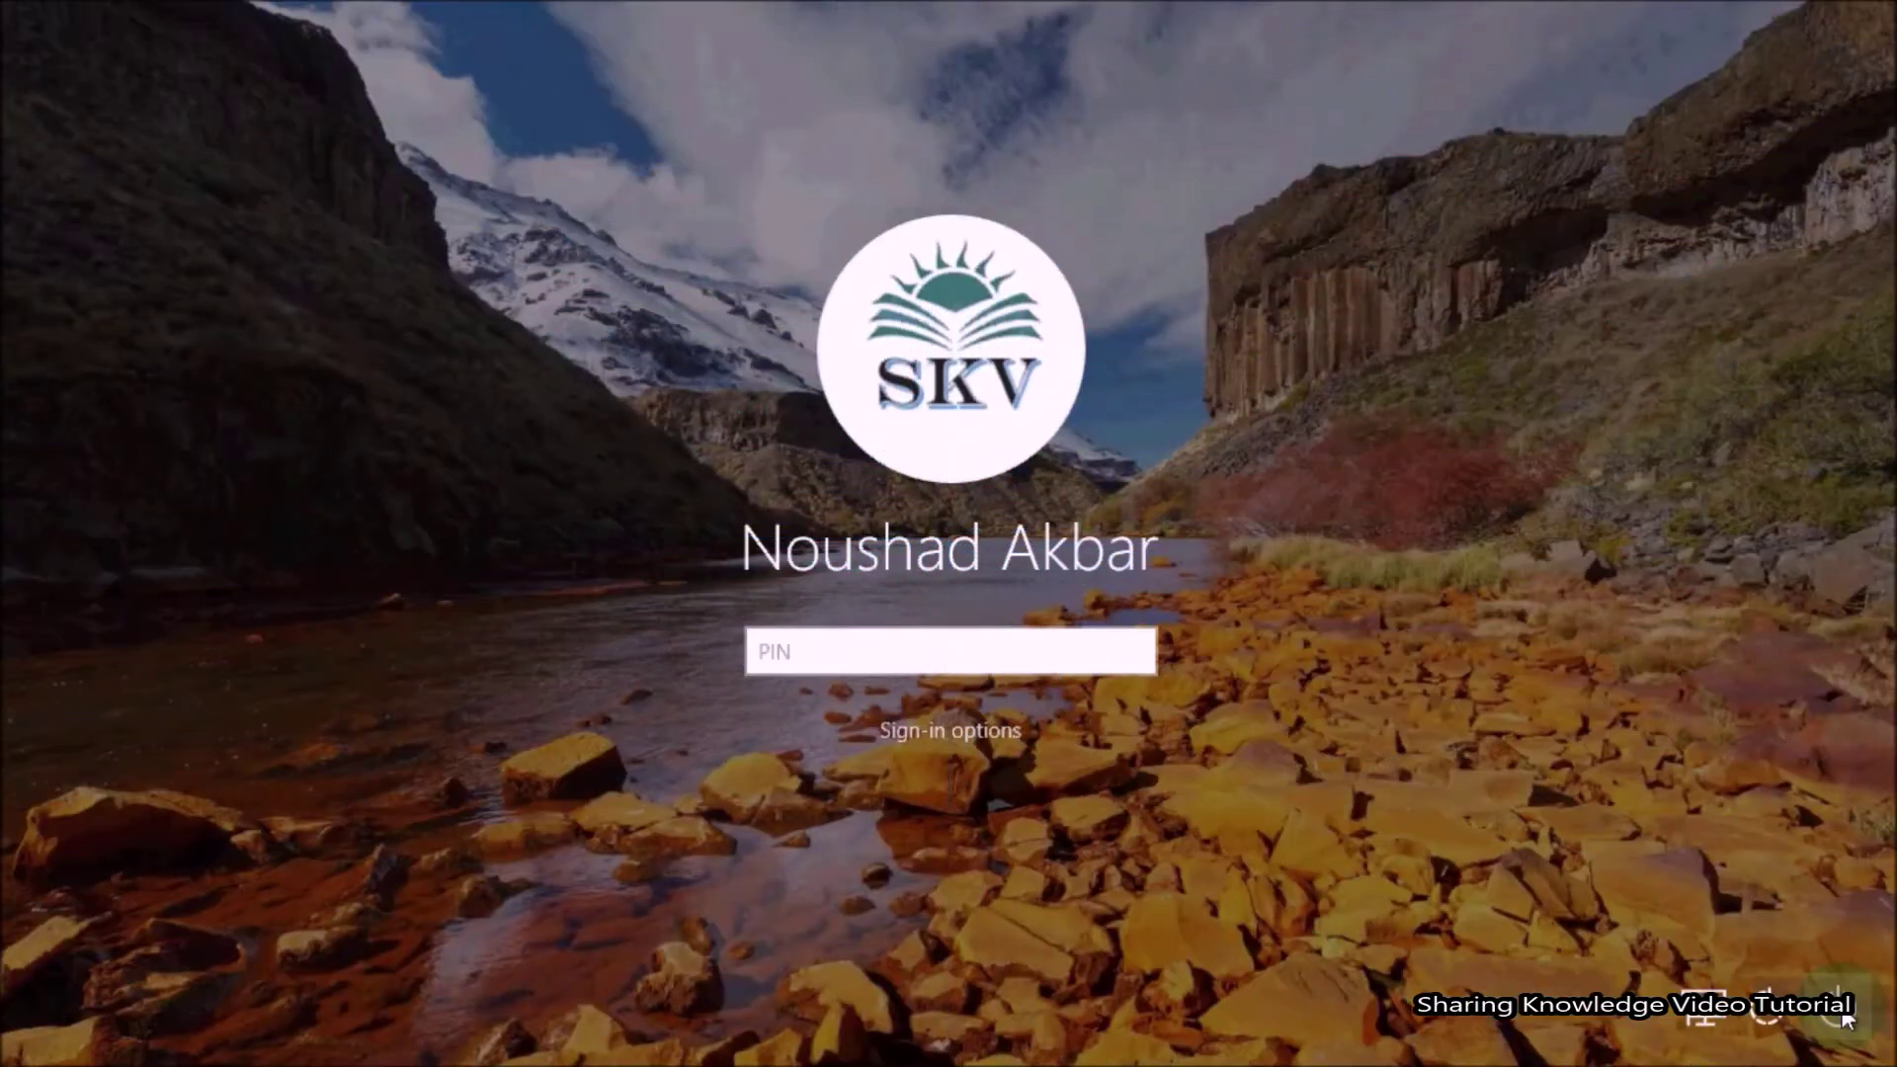
Restart the computer from the lock screen's power menu.
{"action": "left_click", "coordinate": [1837, 1014]}
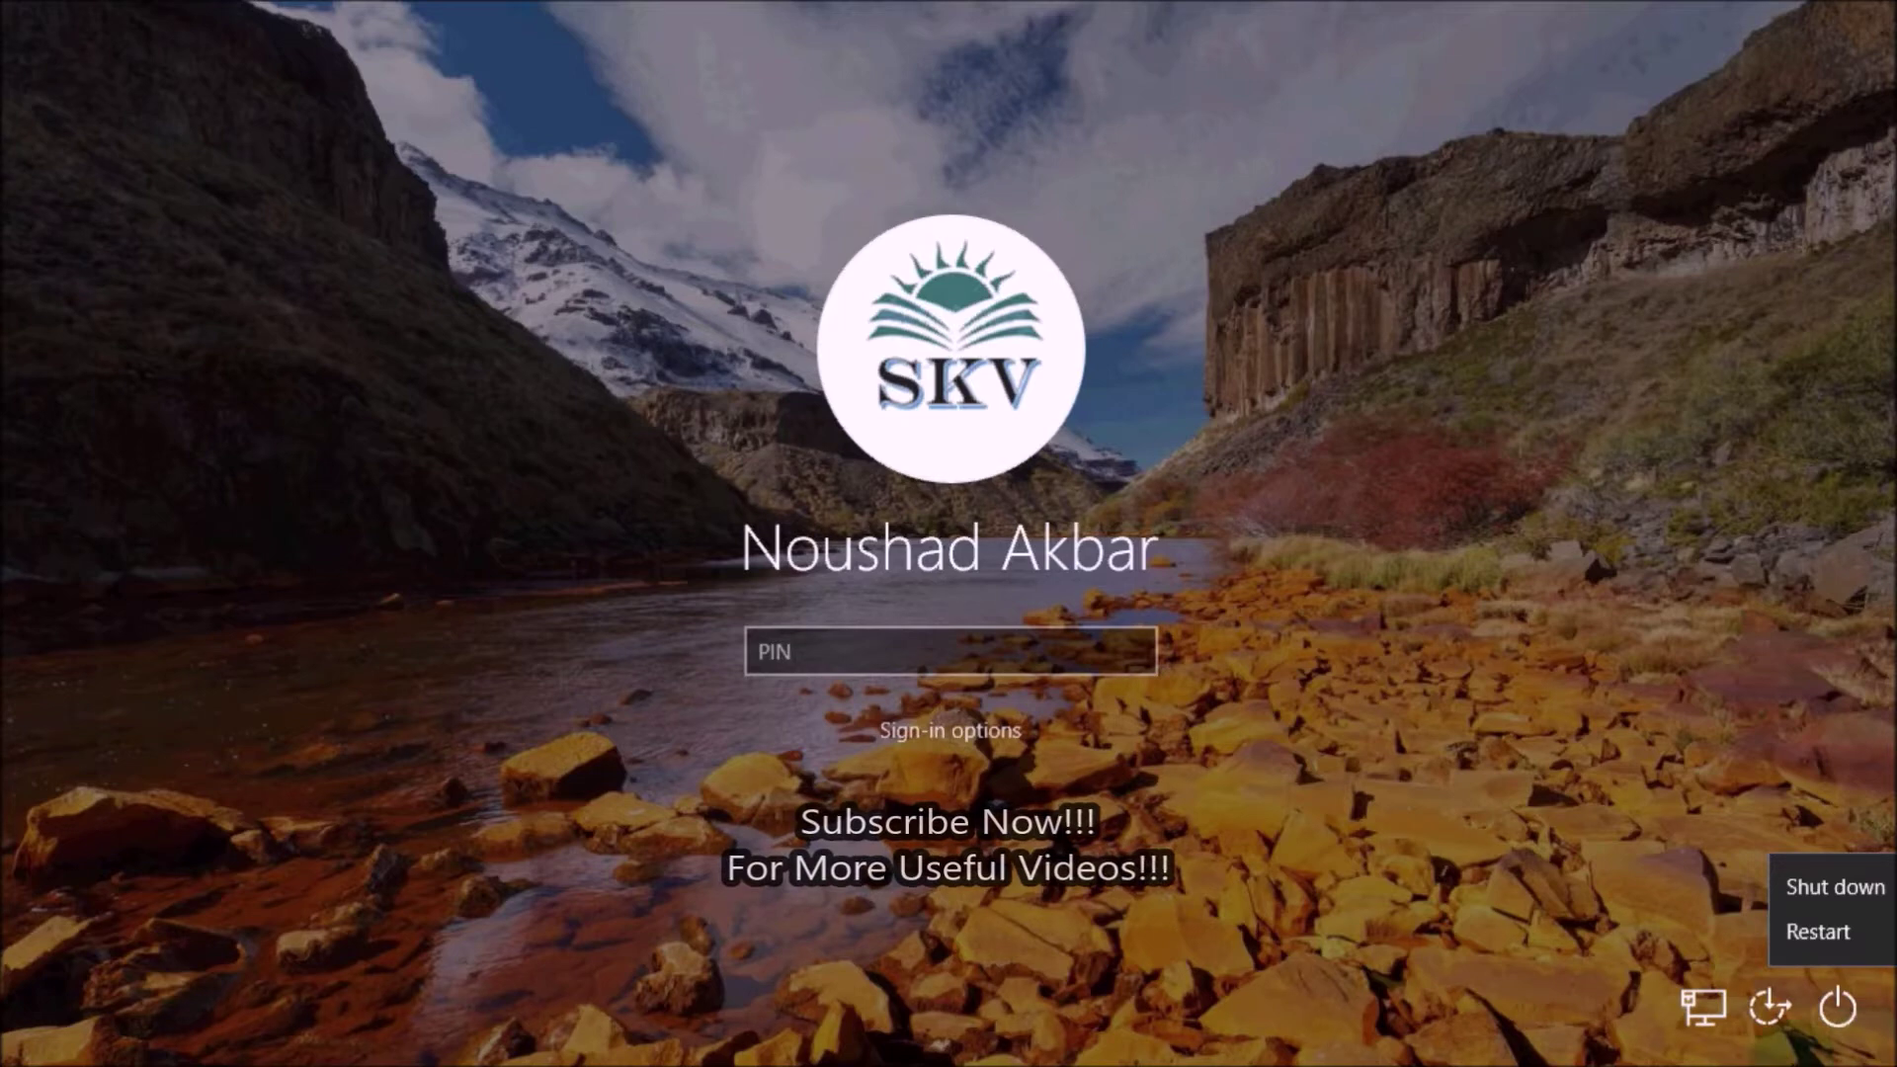
{"action": "left_click", "coordinate": [1750, 1038]}
{"action": "left_click", "coordinate": [1839, 1012]}
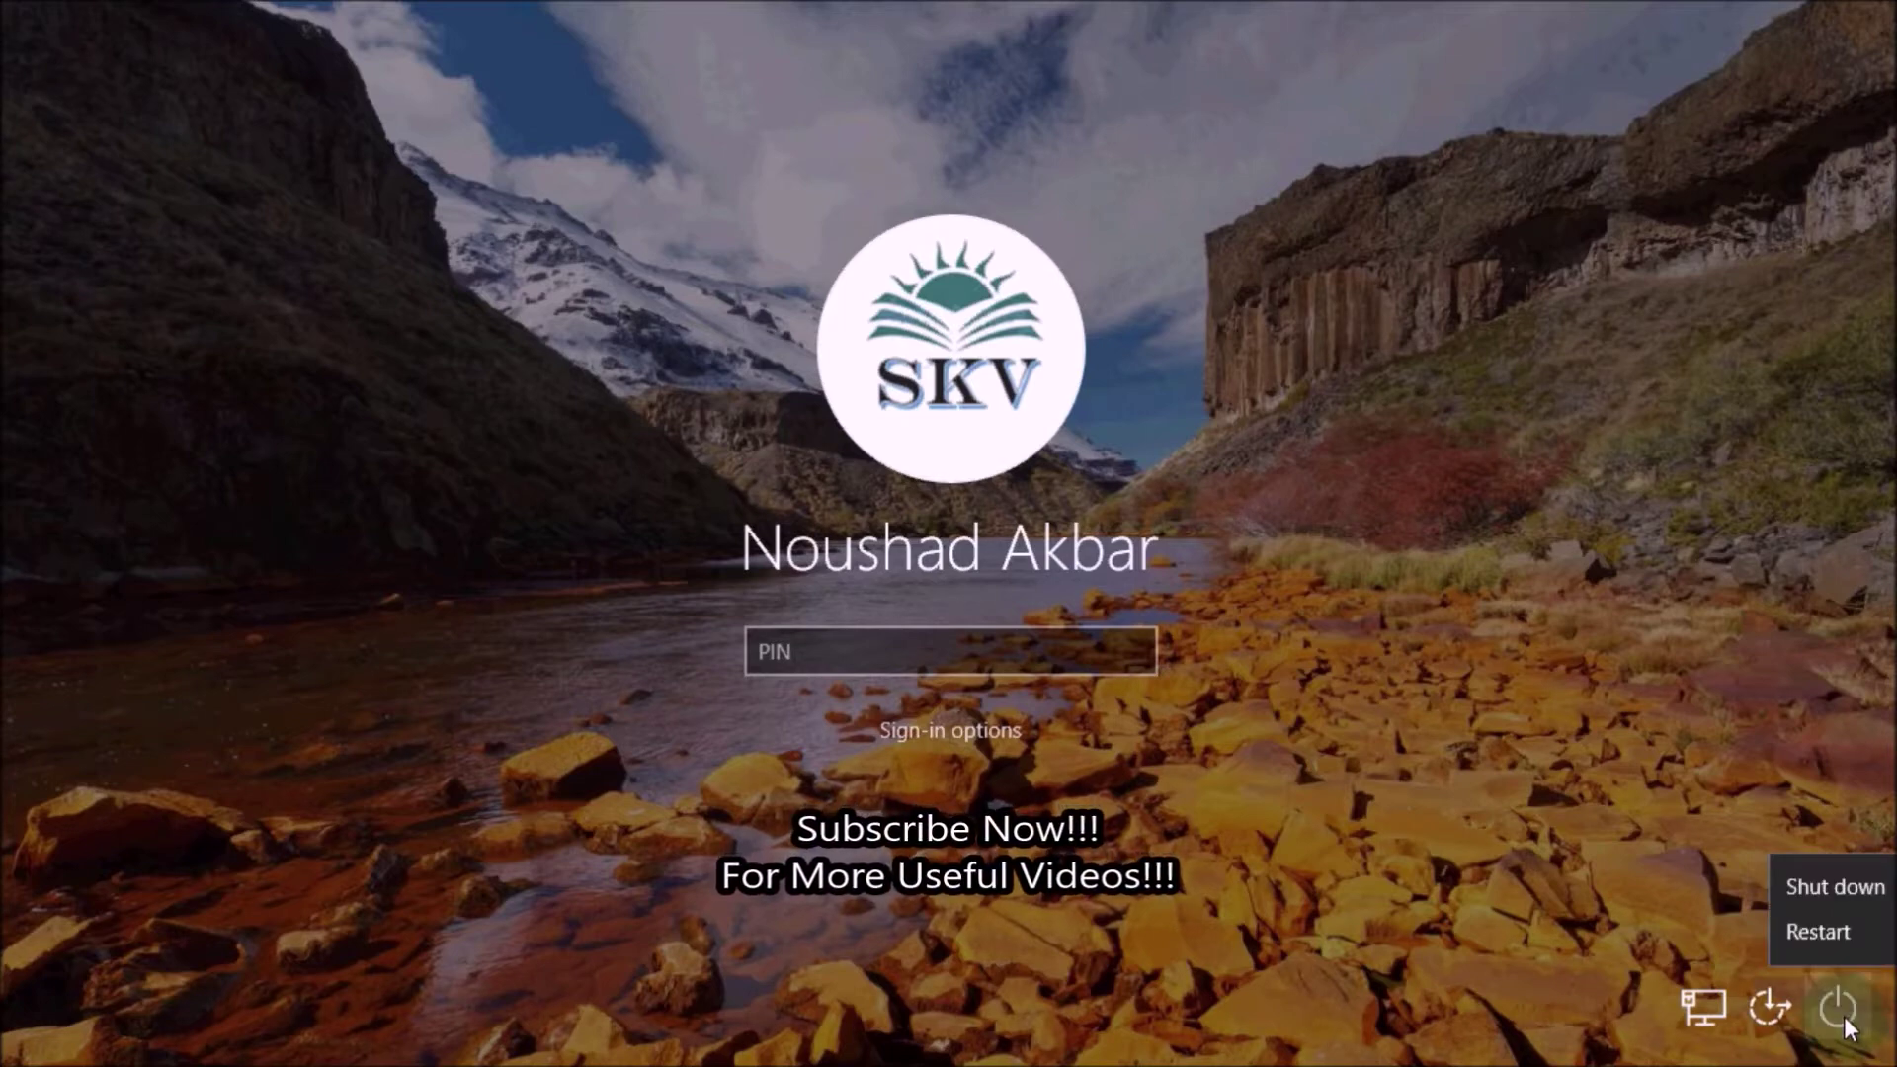
{"action": "left_click", "coordinate": [1844, 1016]}
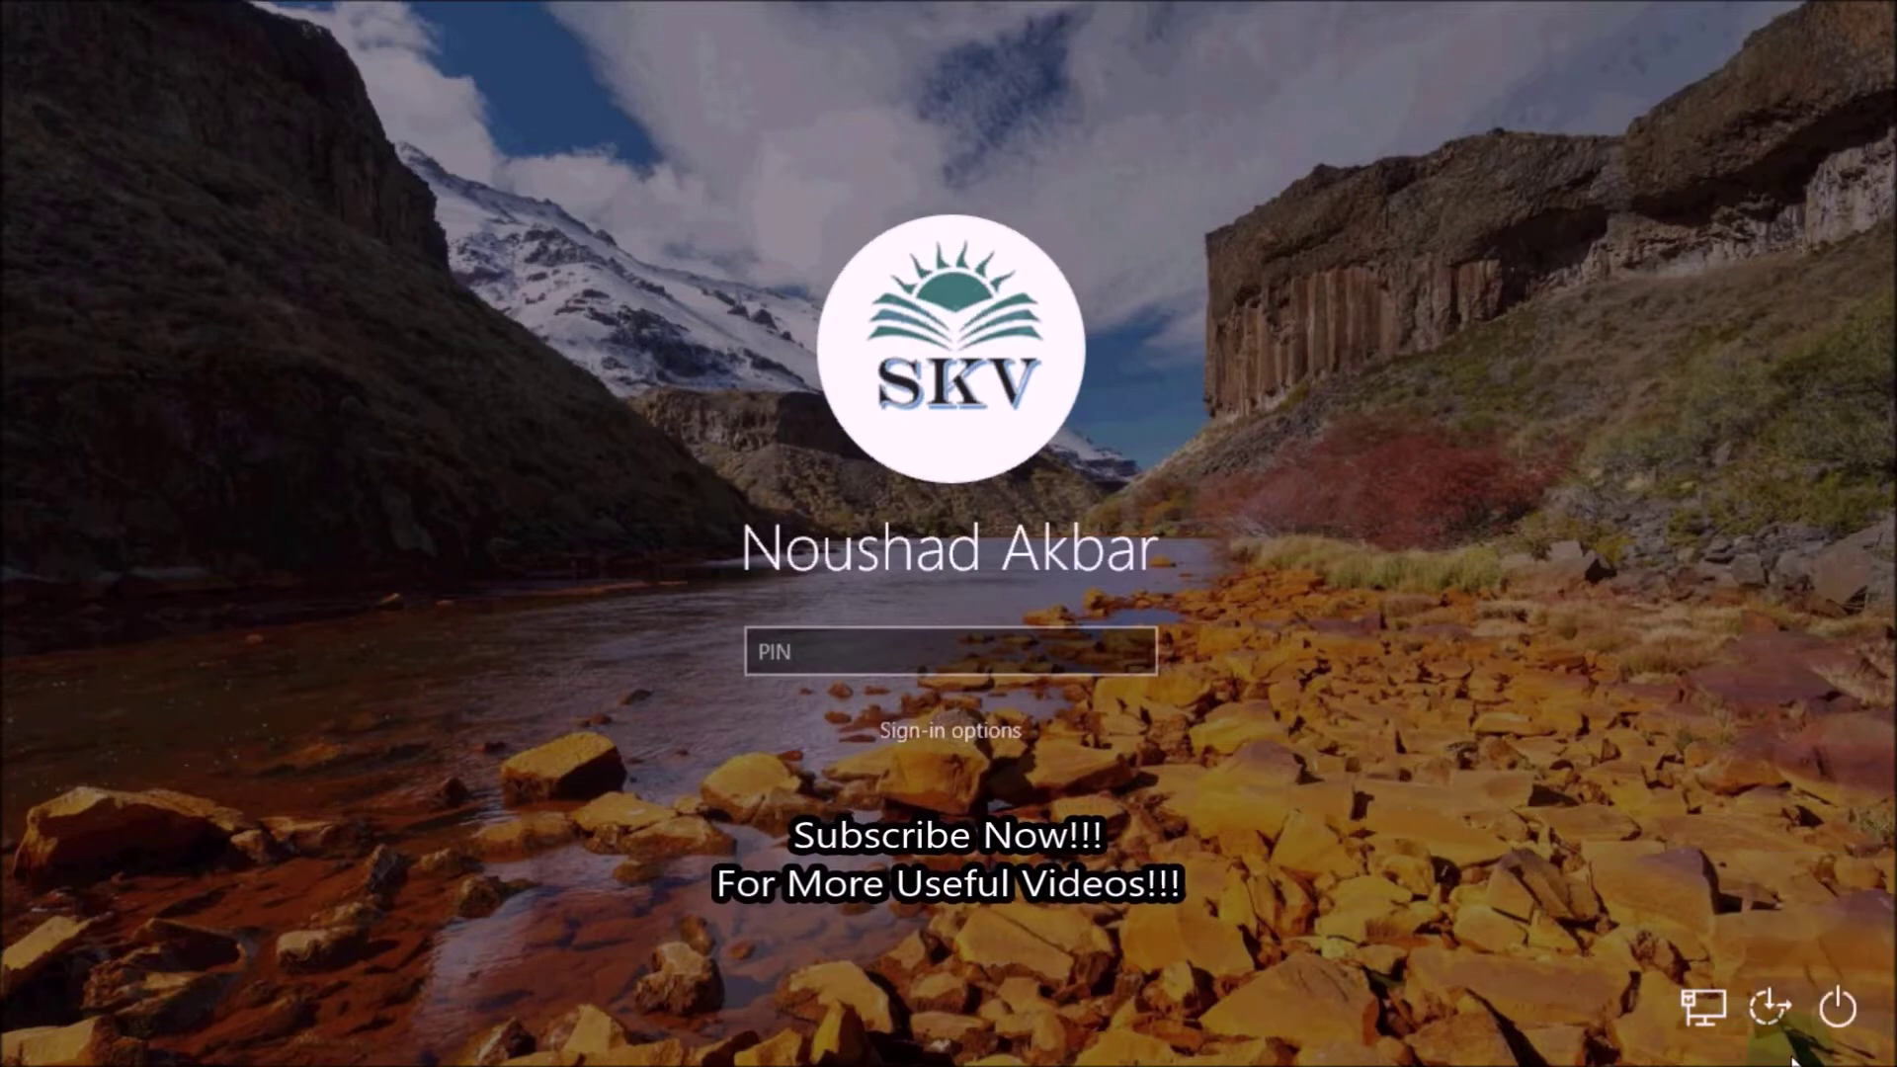
{"action": "left_click", "coordinate": [1844, 1016]}
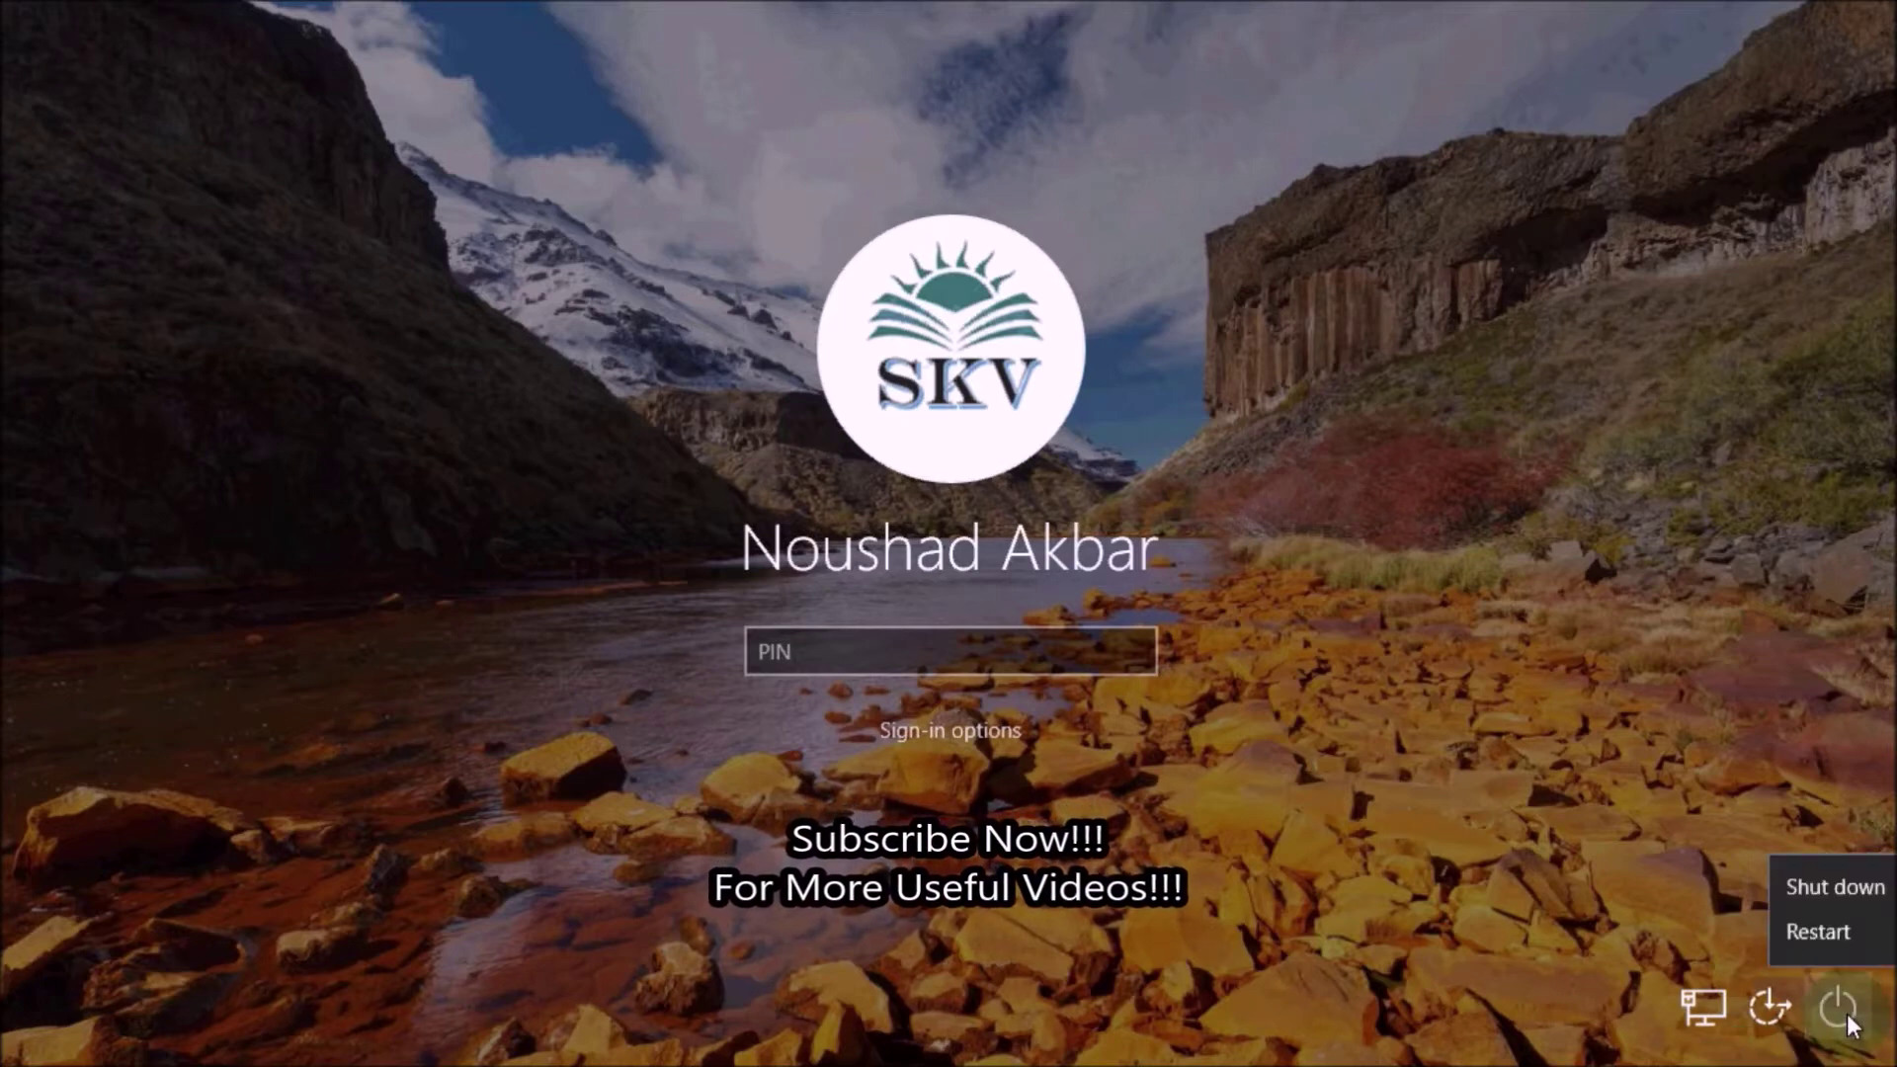
{"action": "left_click", "coordinate": [1815, 936]}
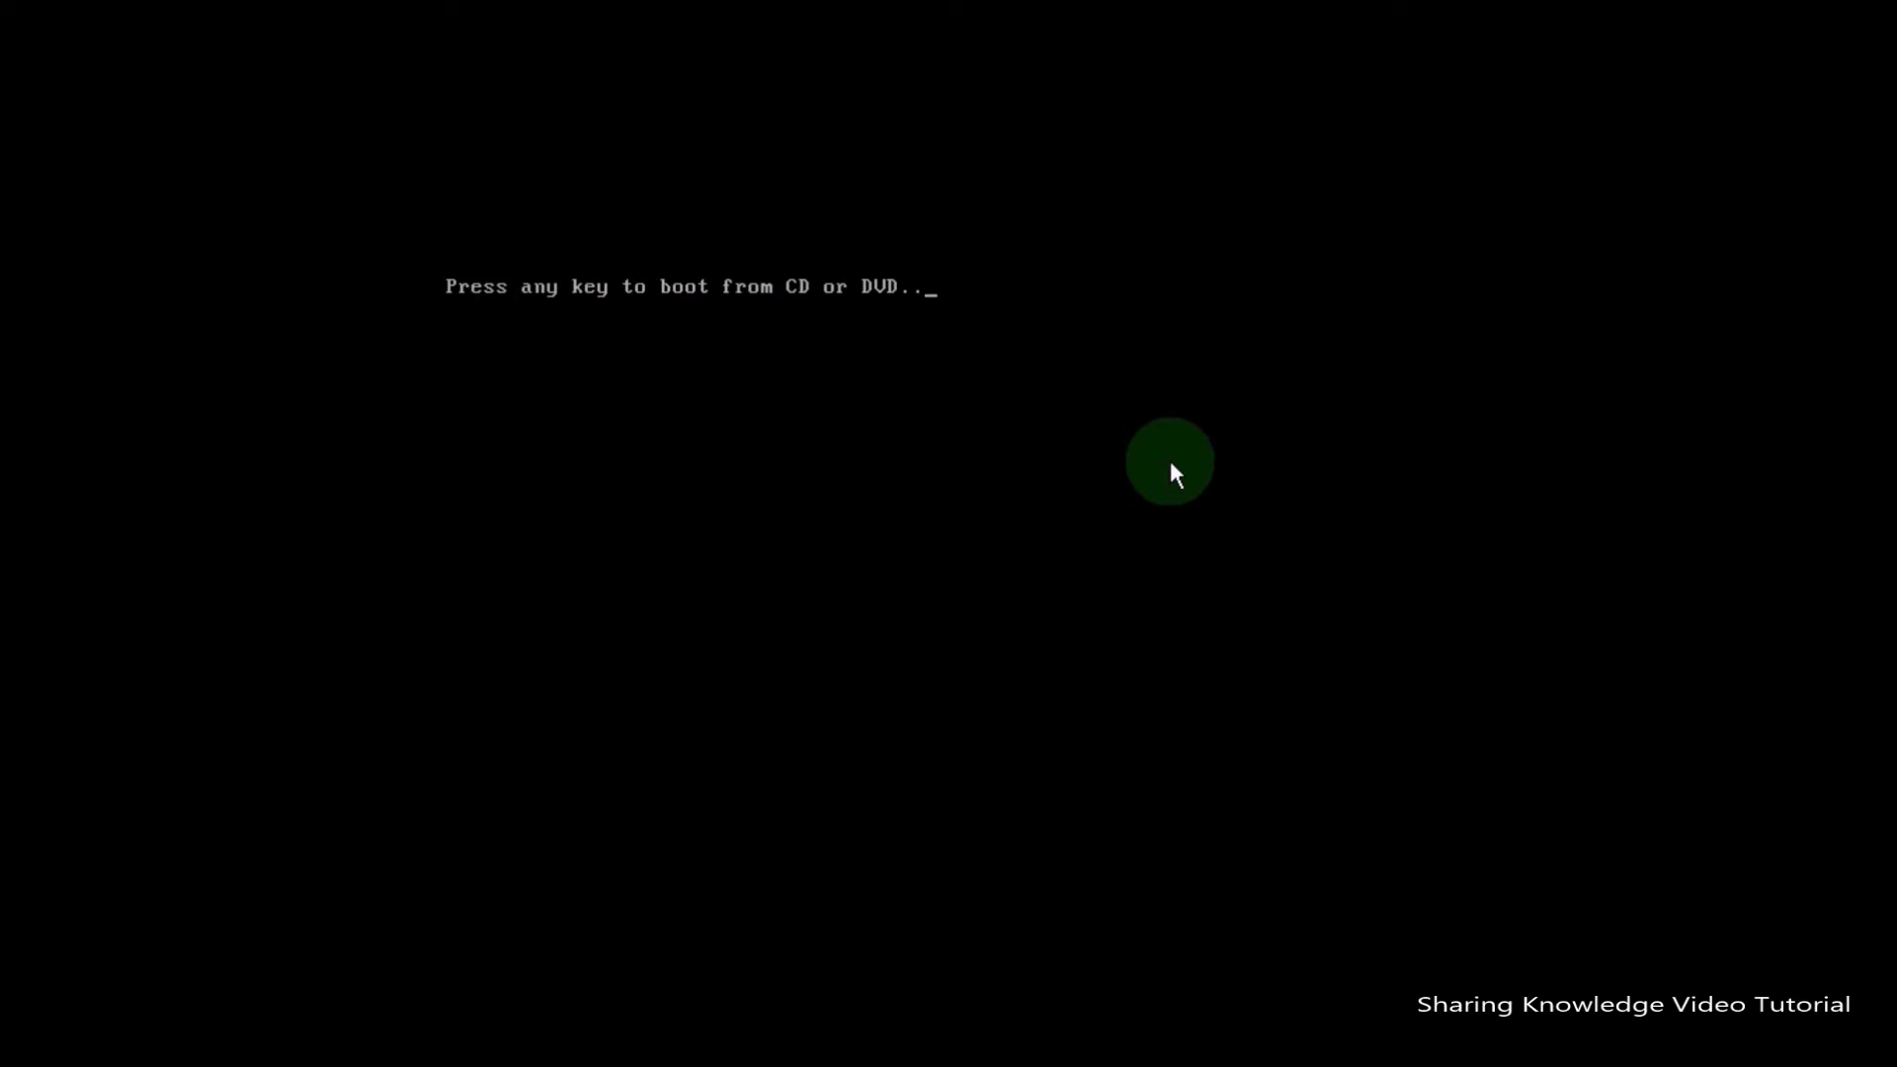
Boot from the installation DVD, accept the language settings, and choose Repair your computer.
{"action": "key", "text": "Return"}
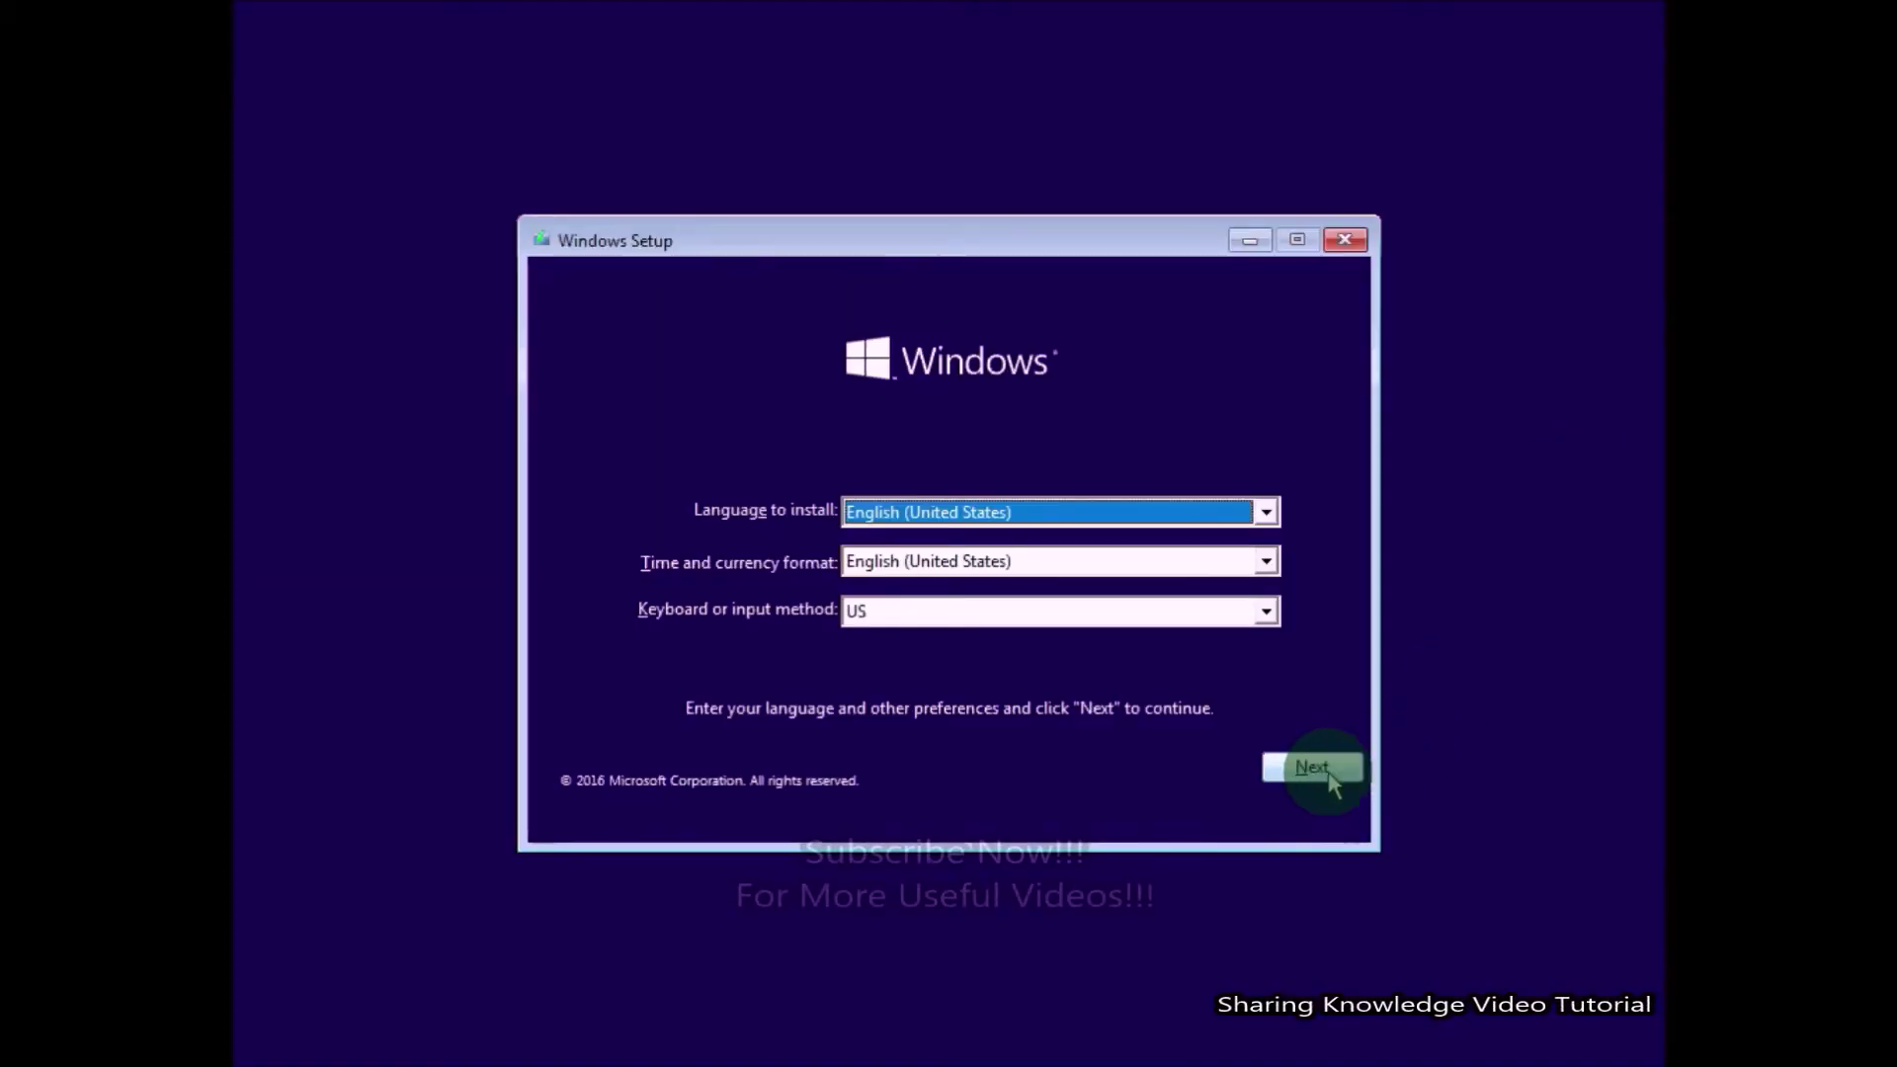
{"action": "left_click", "coordinate": [1329, 776]}
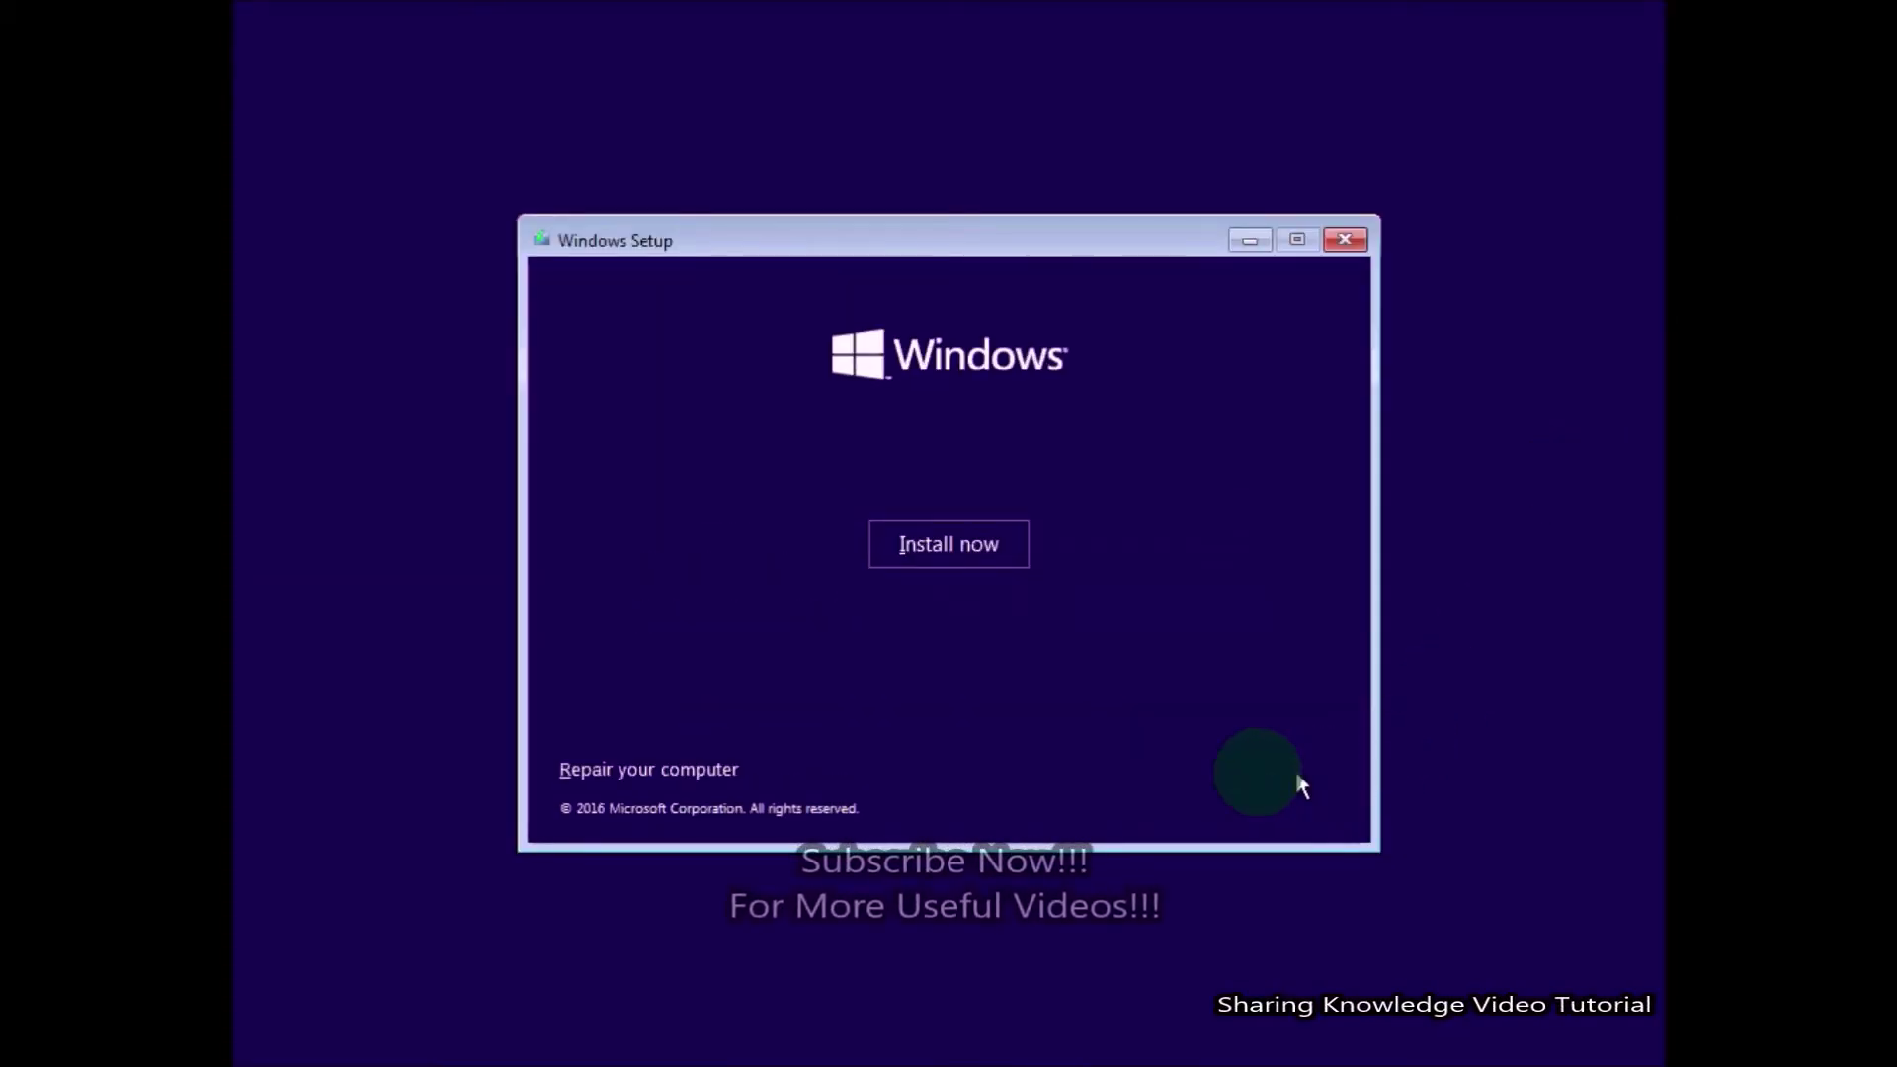
{"action": "left_click", "coordinate": [656, 773]}
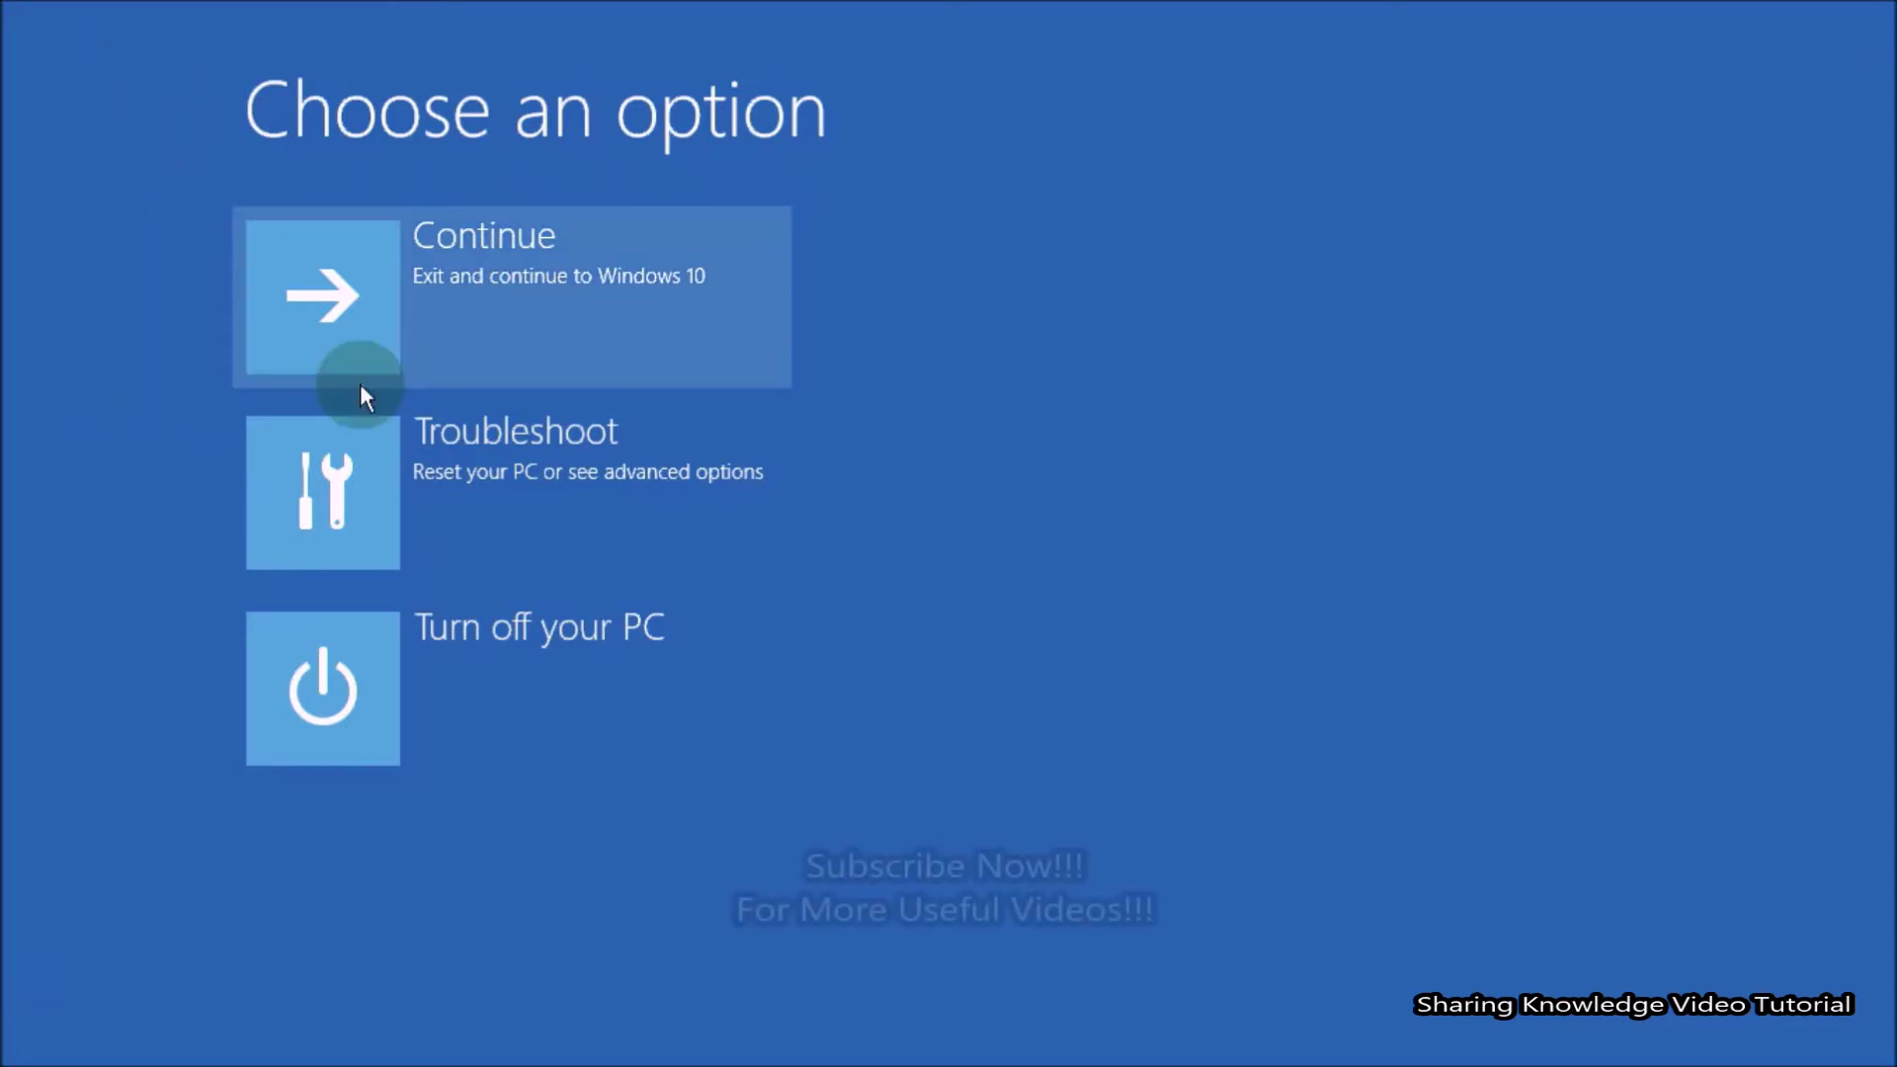
Run Startup Repair under the user account, then leave its couldn't-repair result screen.
{"action": "left_click", "coordinate": [562, 509]}
{"action": "left_click", "coordinate": [562, 506]}
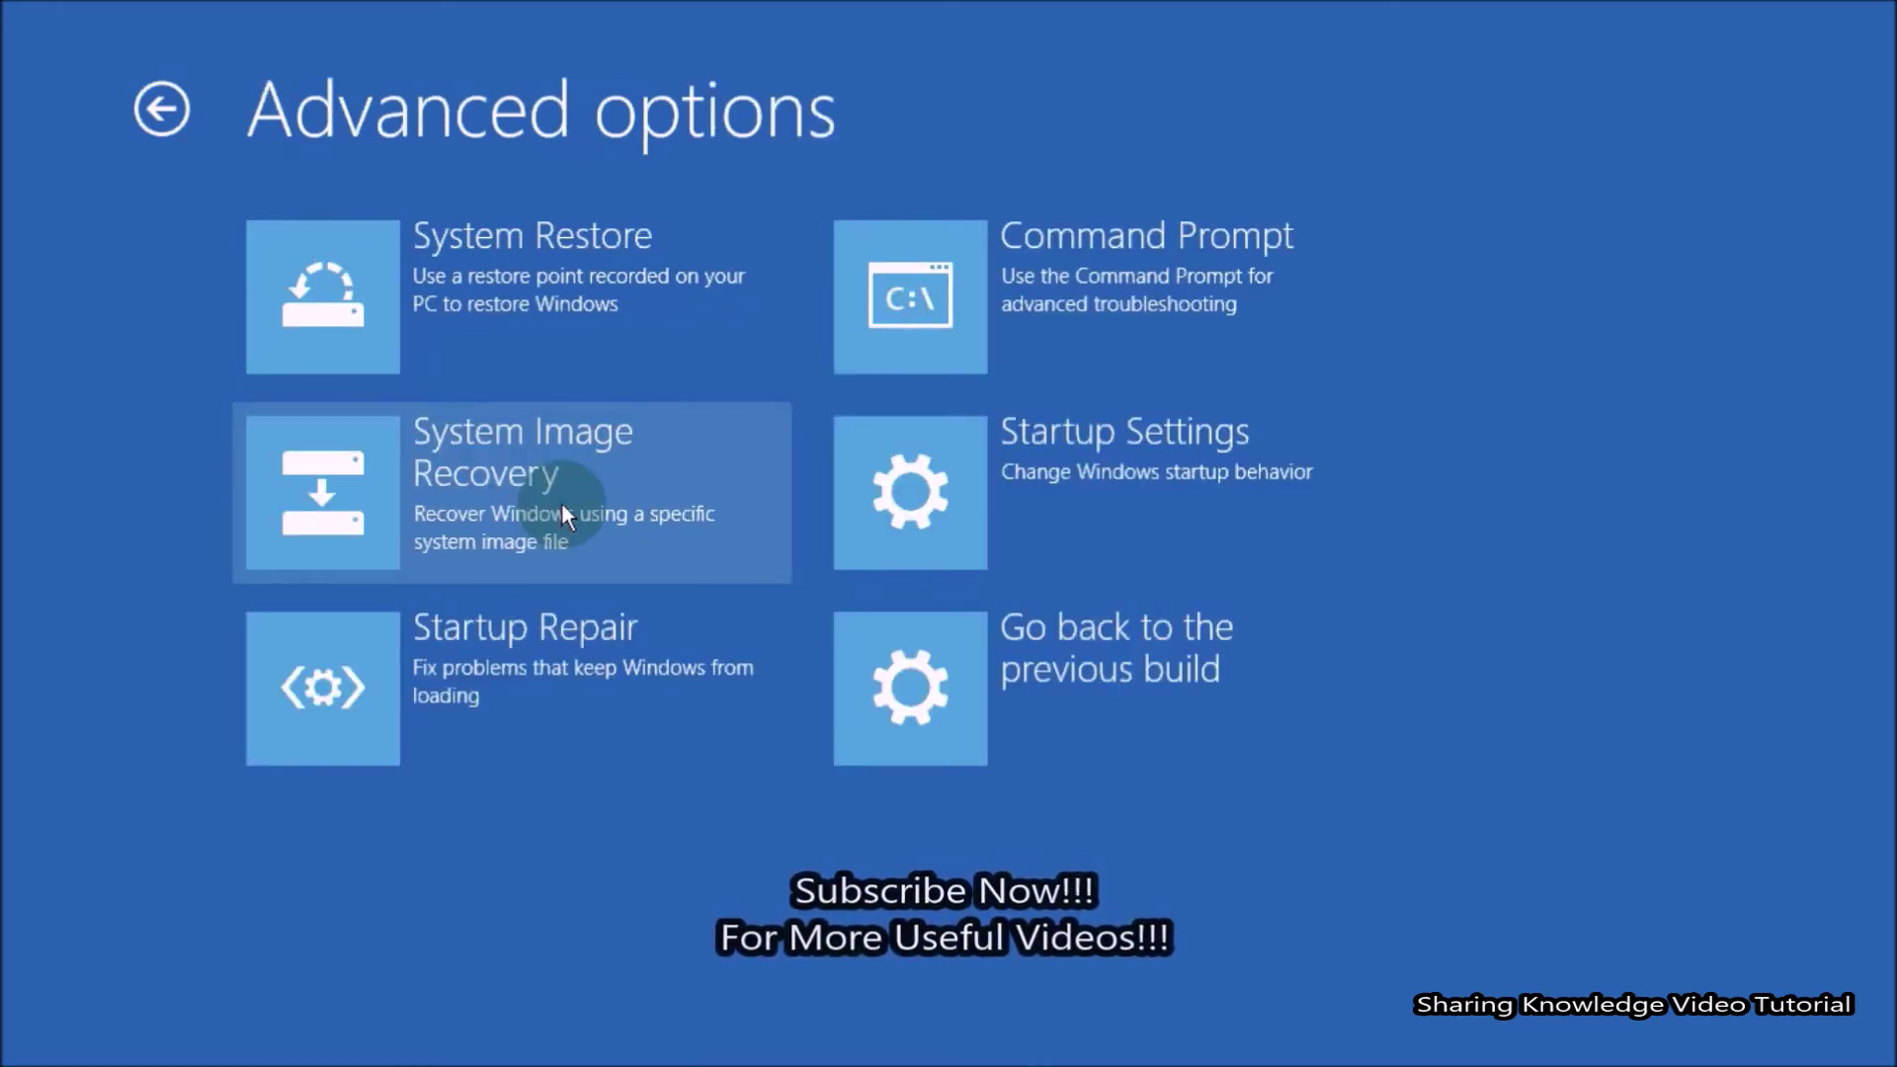
{"action": "left_click", "coordinate": [544, 636]}
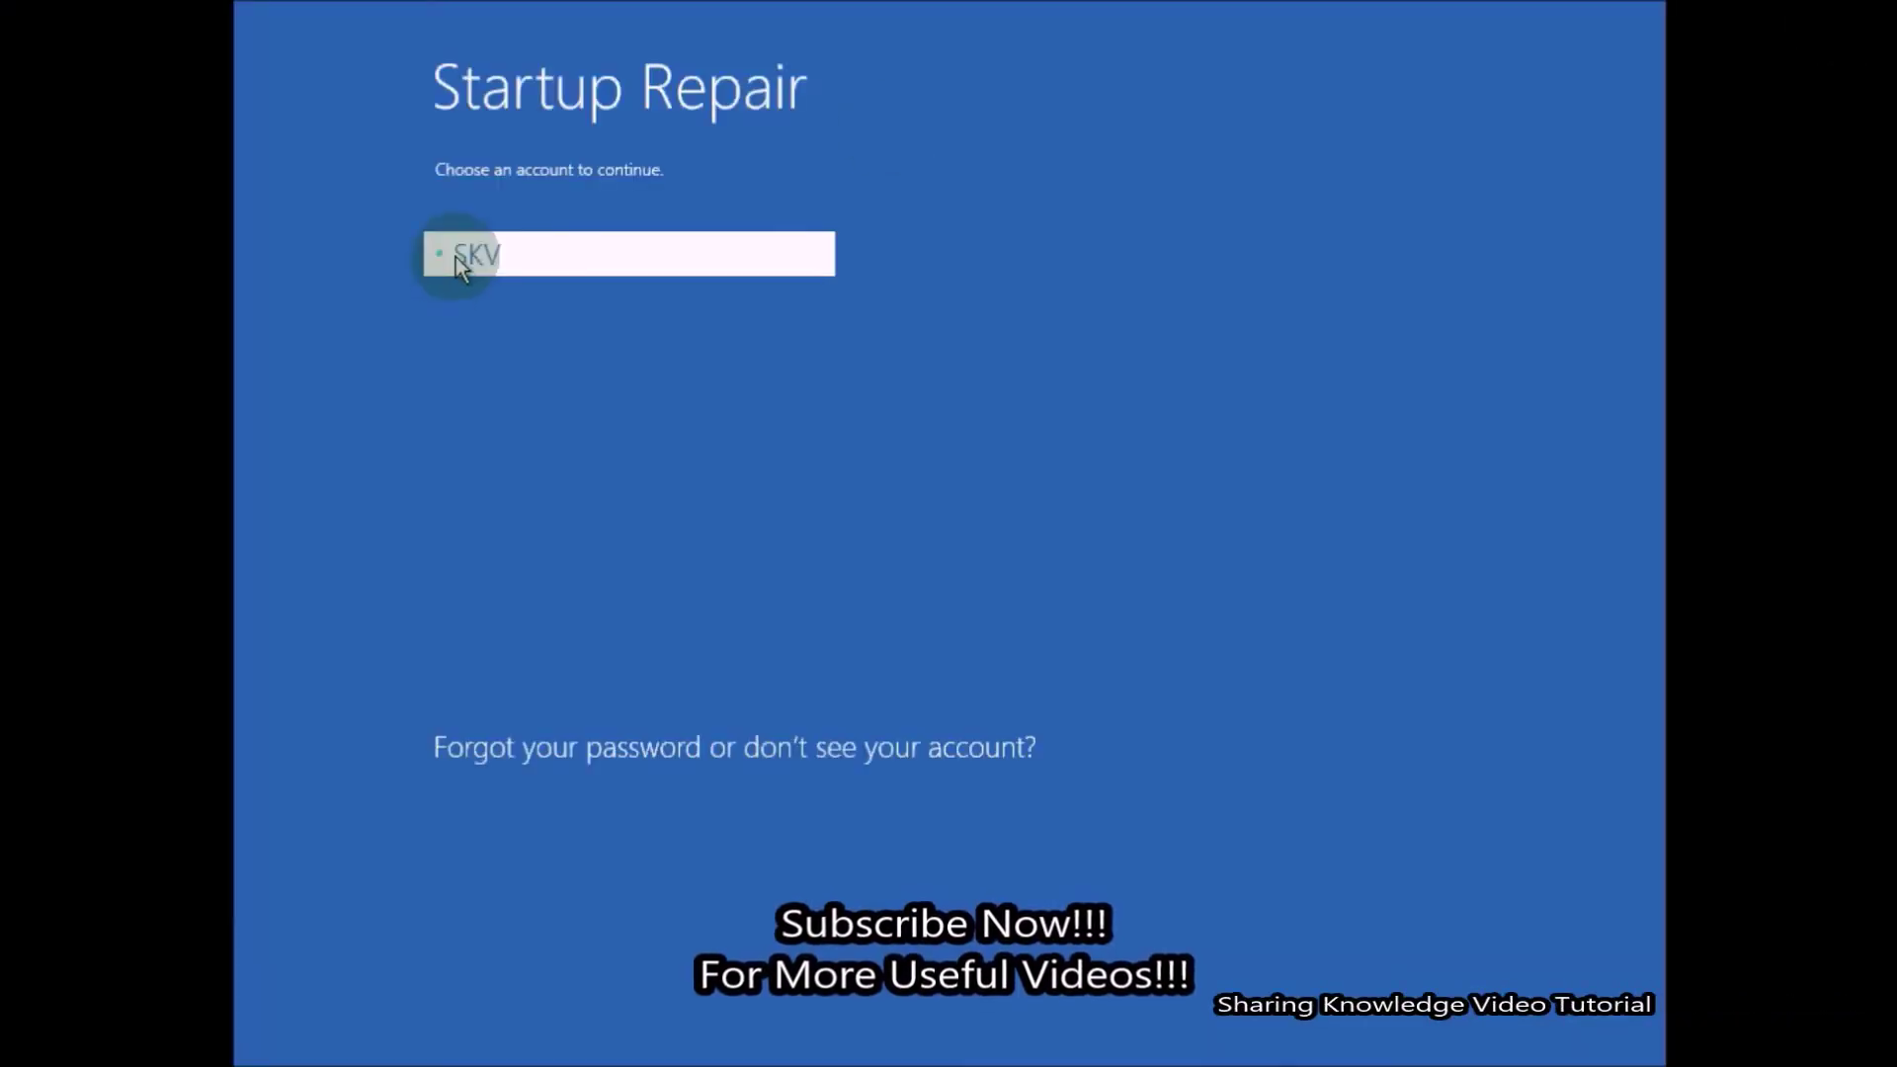
{"action": "left_click", "coordinate": [459, 265]}
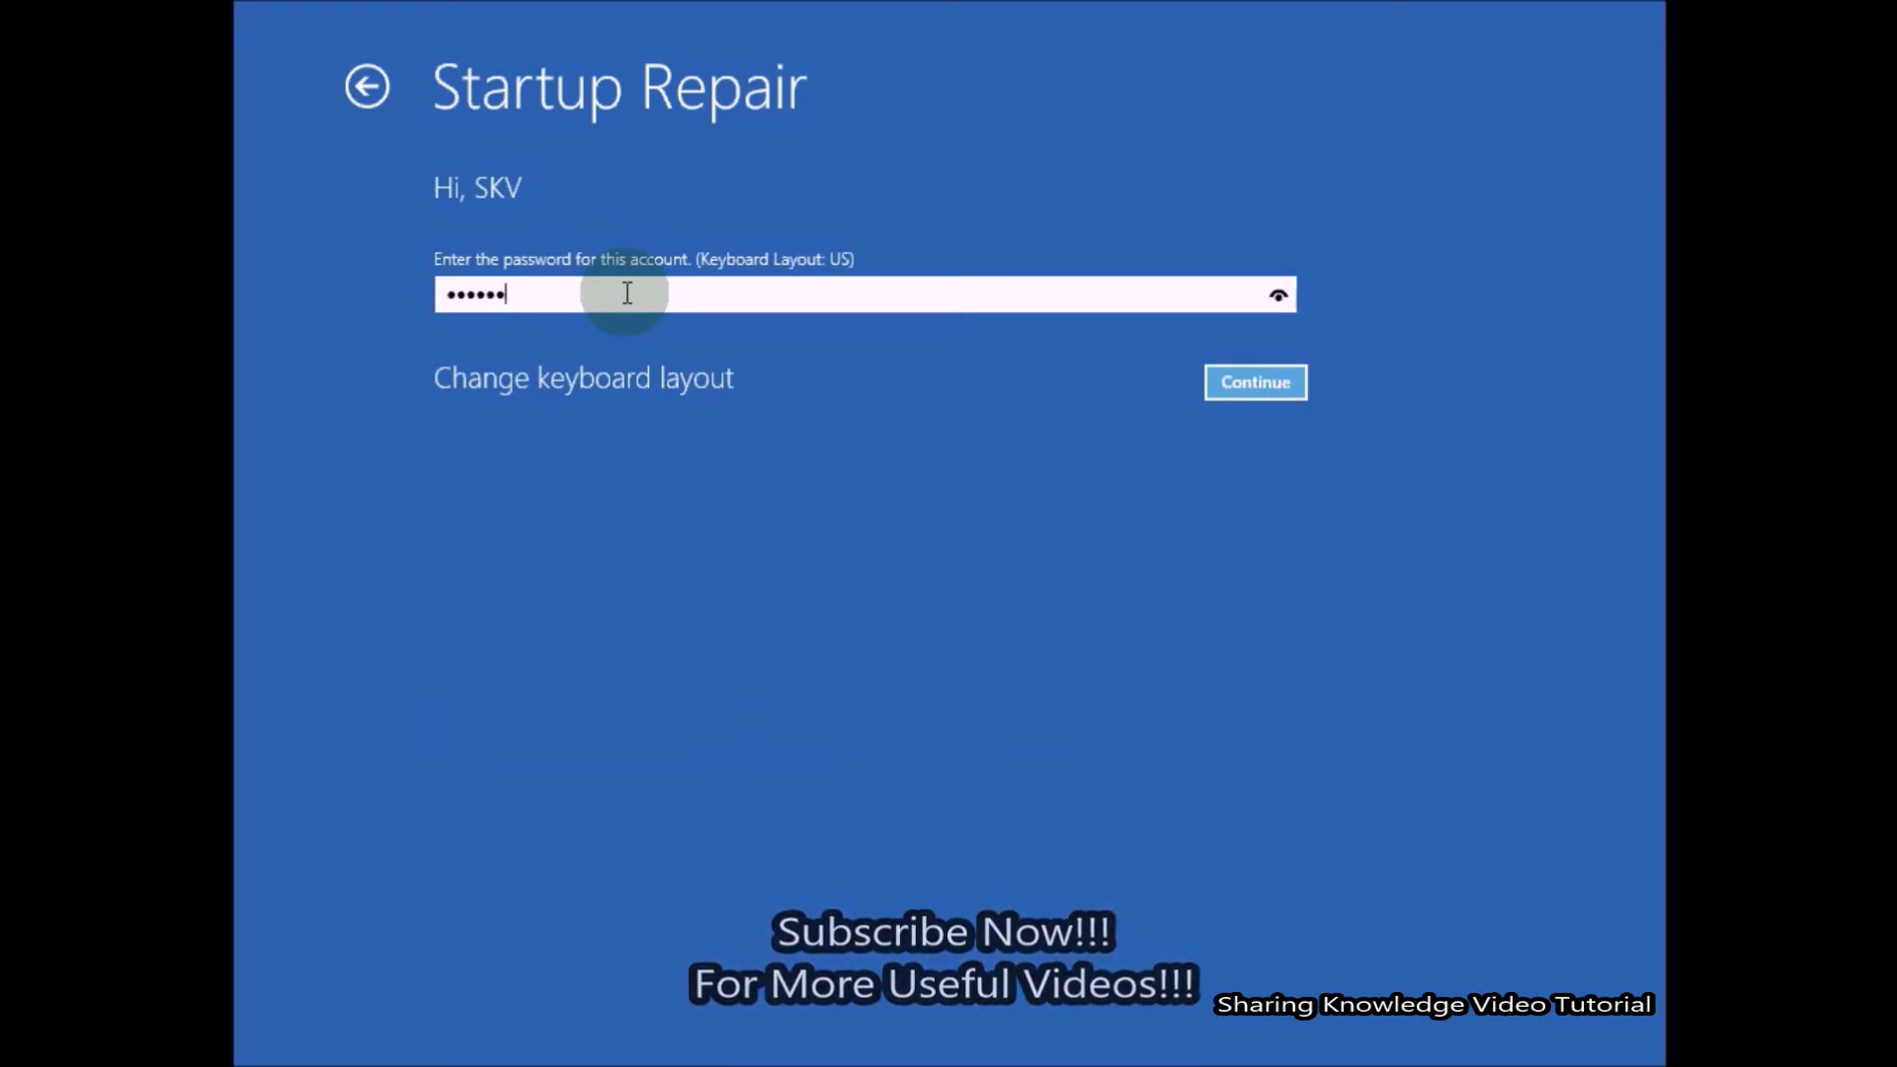
{"action": "key", "text": "Return"}
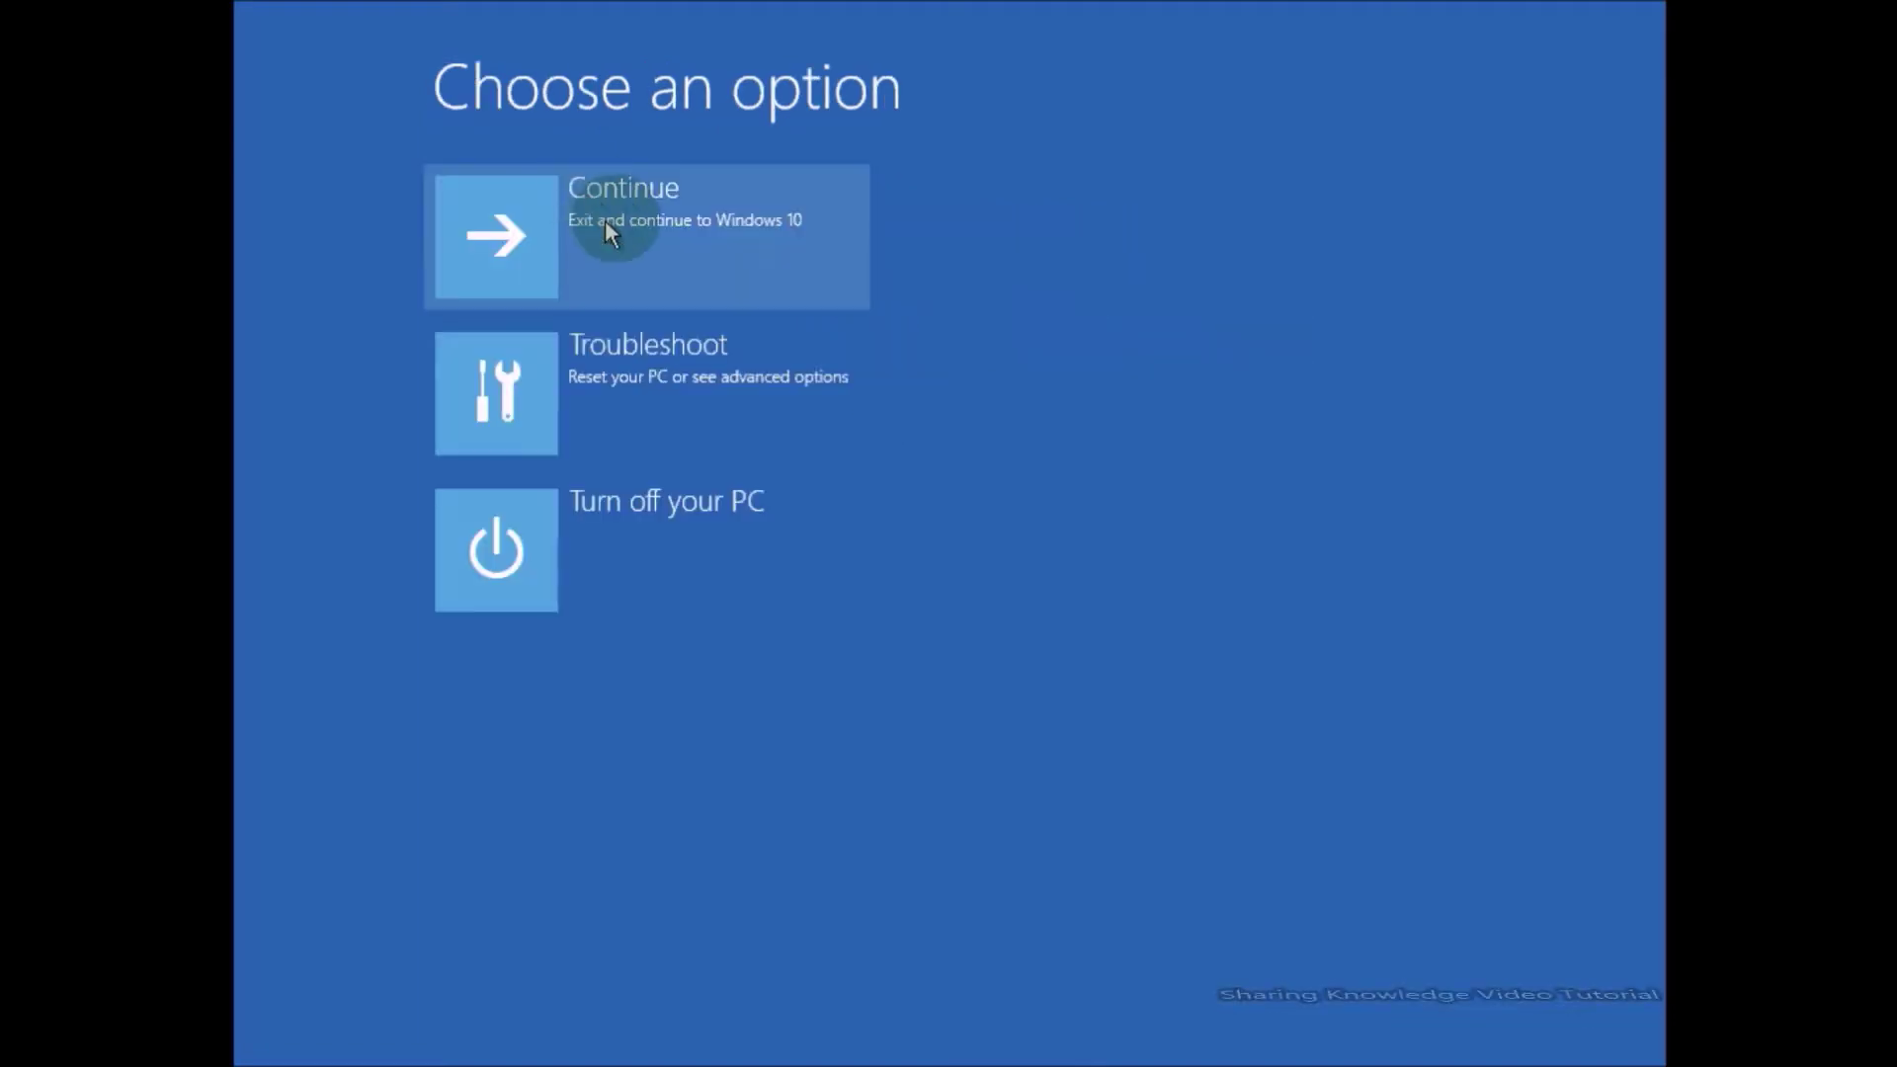
{"action": "left_click", "coordinate": [605, 220]}
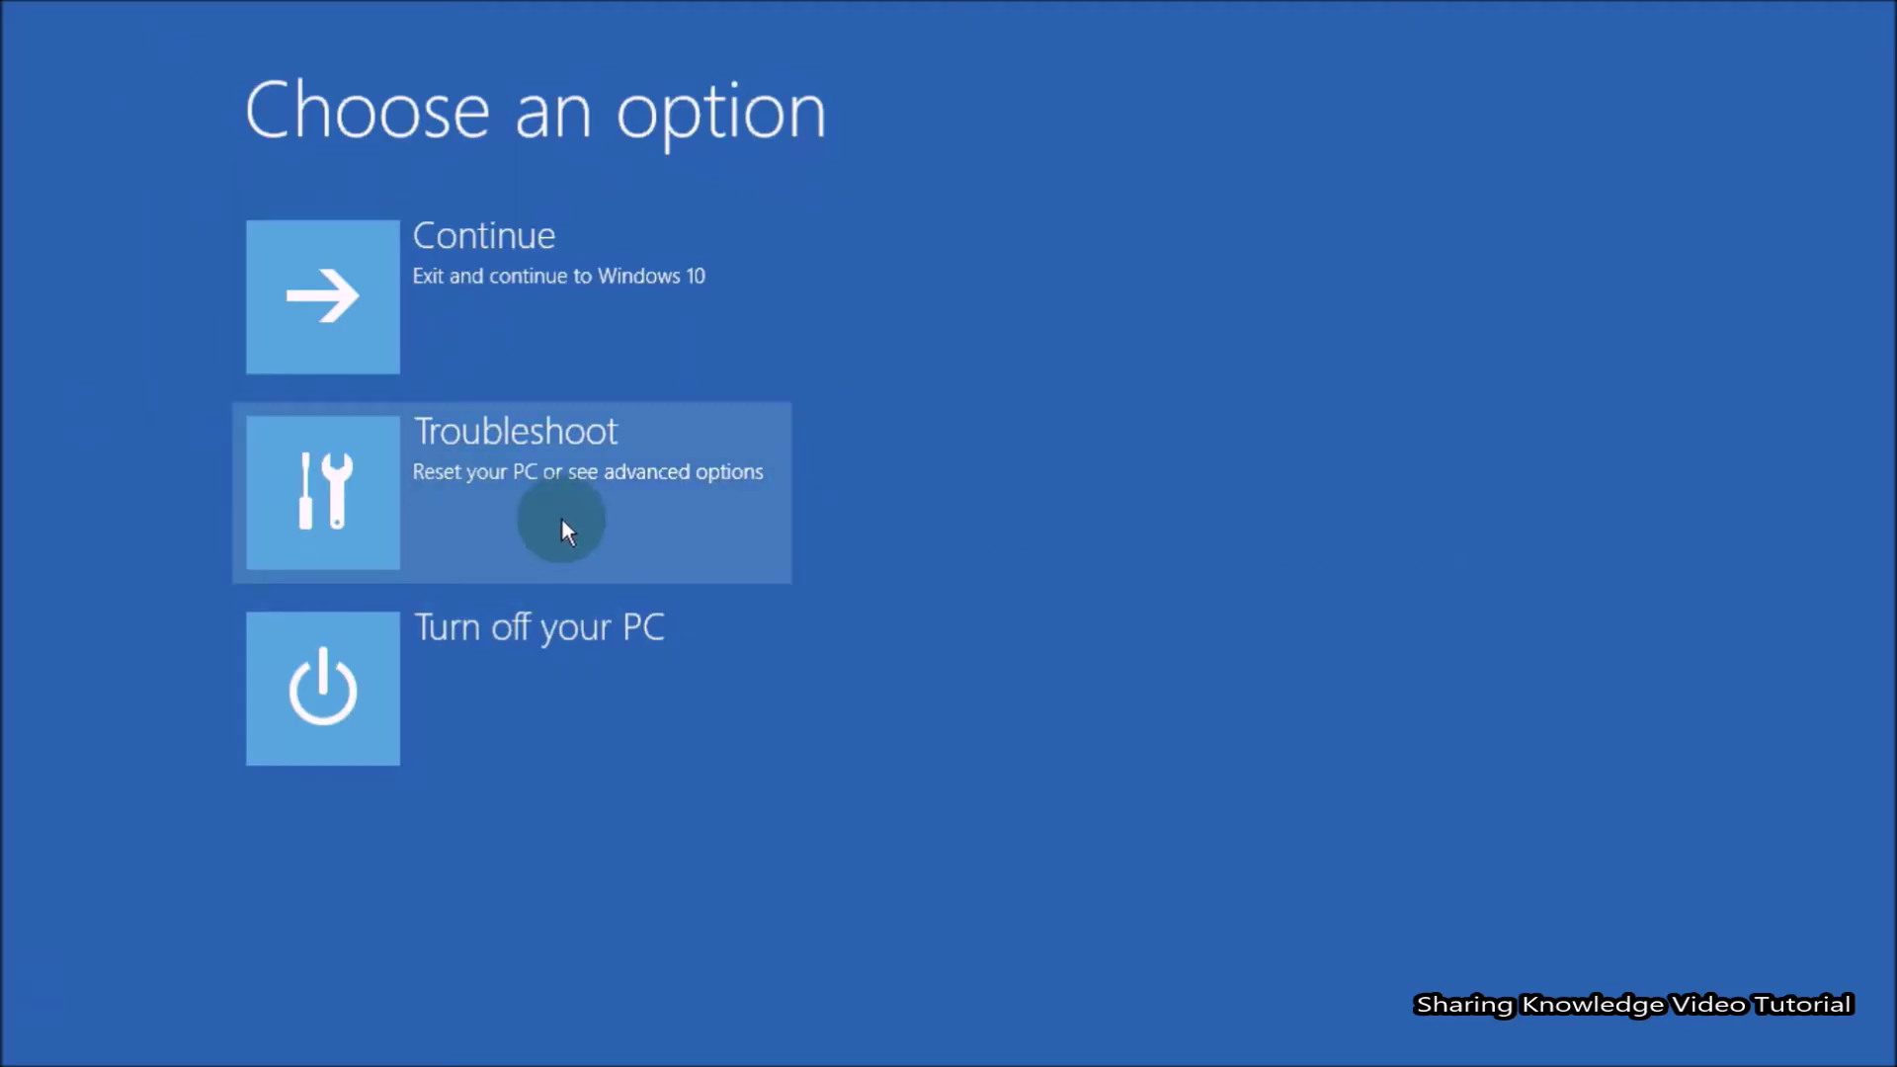
Try Go back to the previous build, signing in with the account password, then dismiss the no-previous-build message.
{"action": "left_click", "coordinate": [562, 509]}
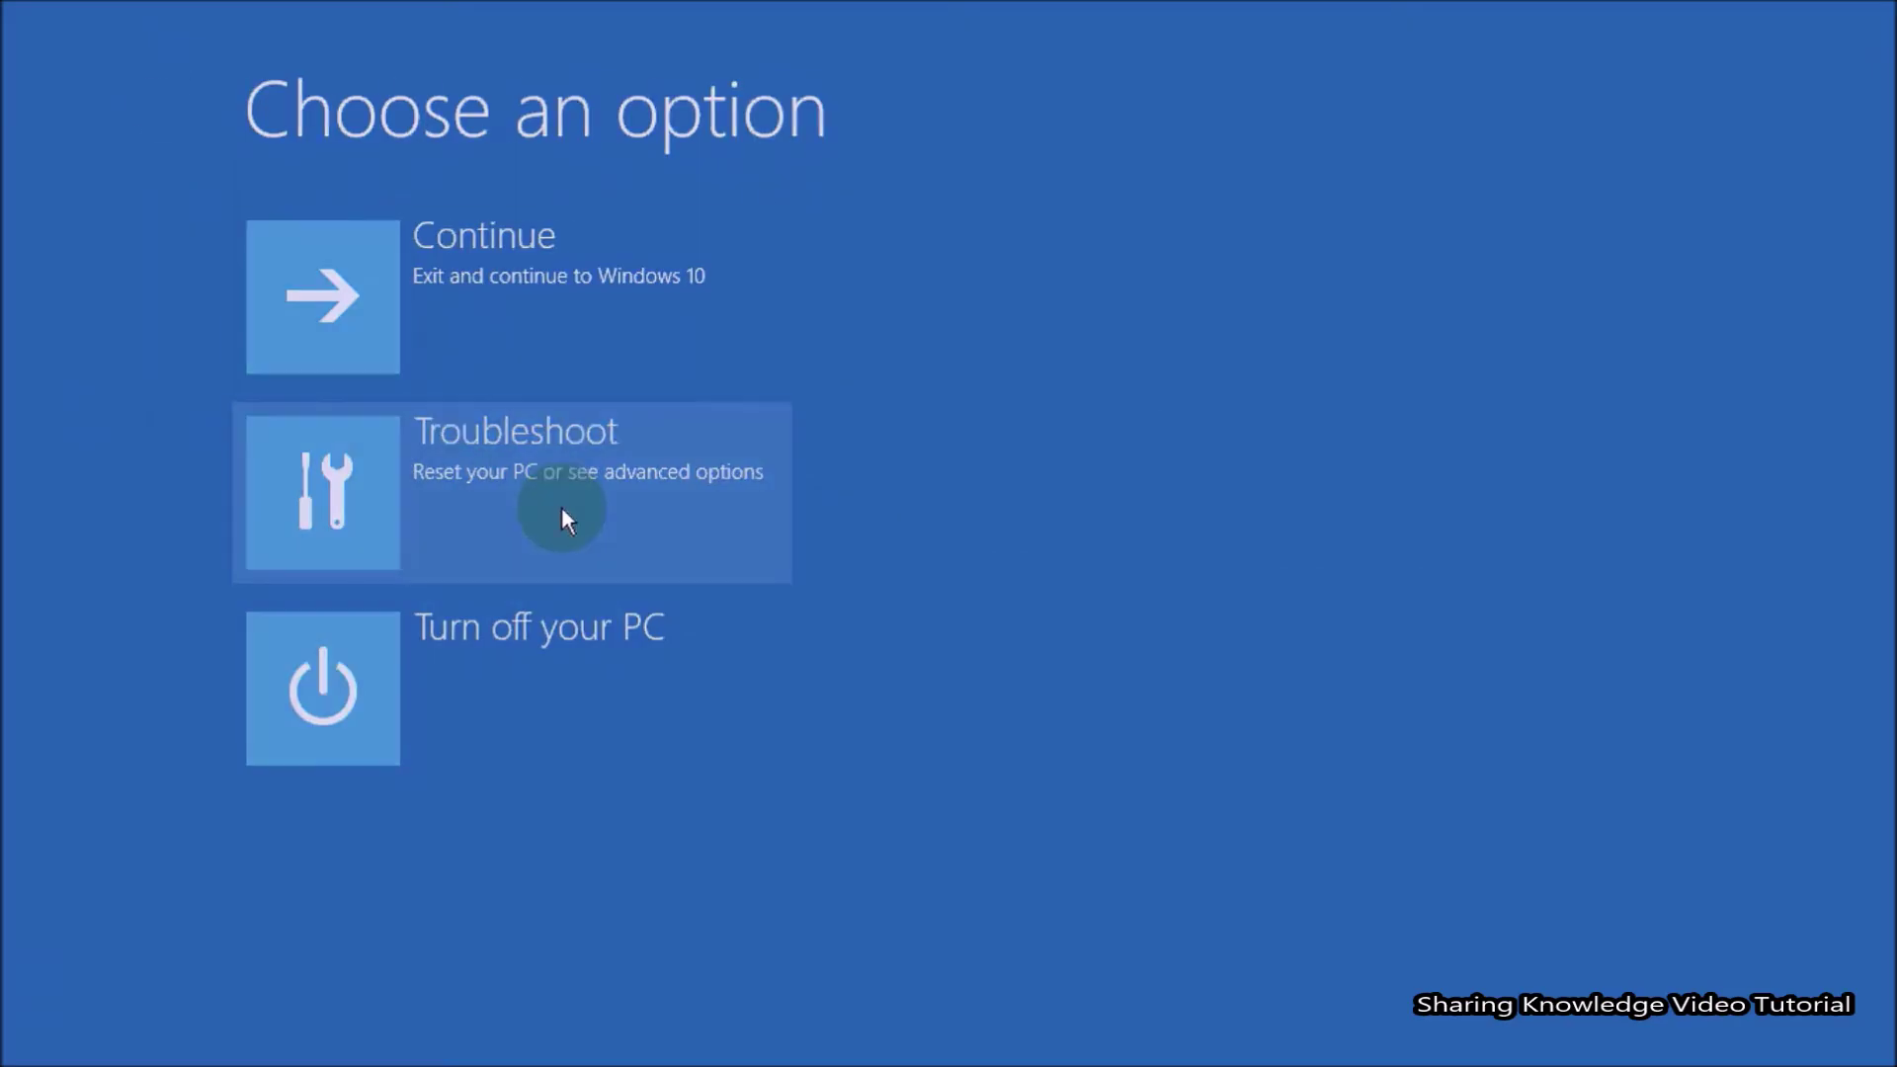
{"action": "left_click", "coordinate": [561, 506]}
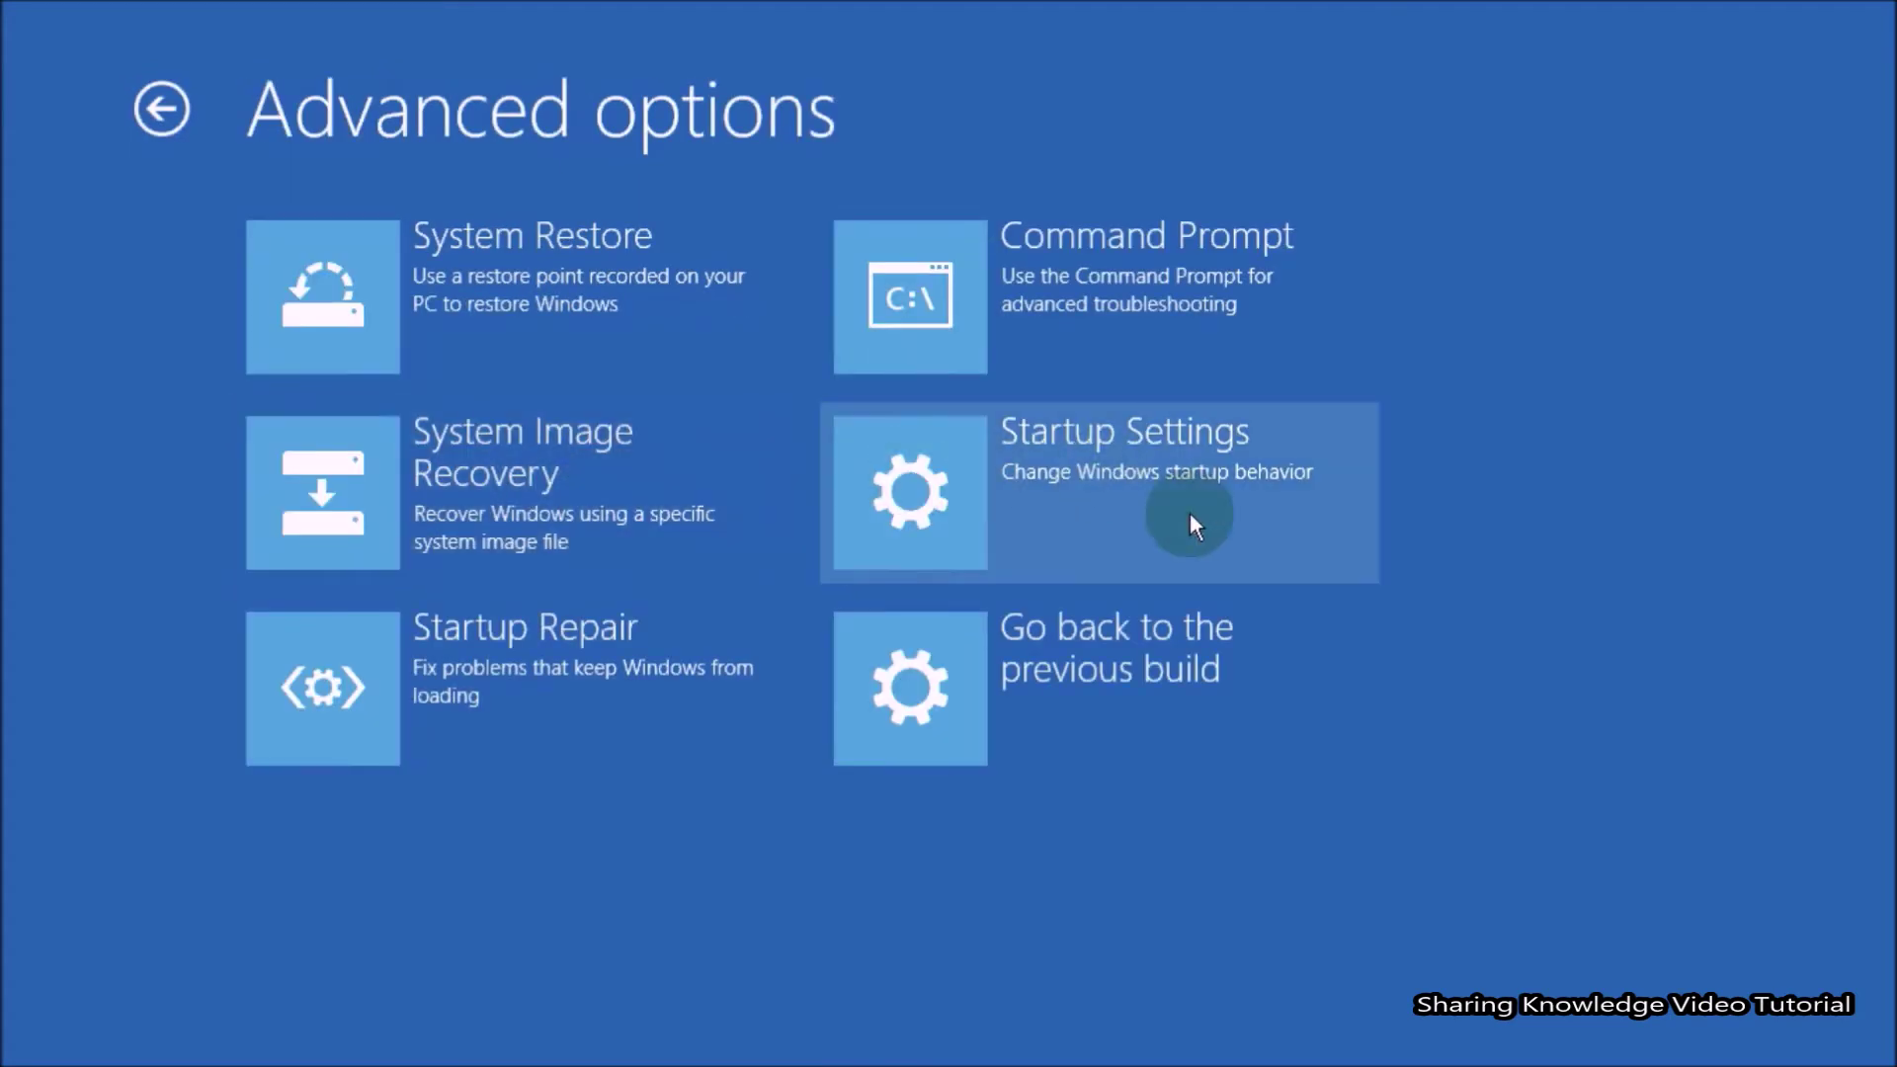
{"action": "left_click", "coordinate": [1150, 668]}
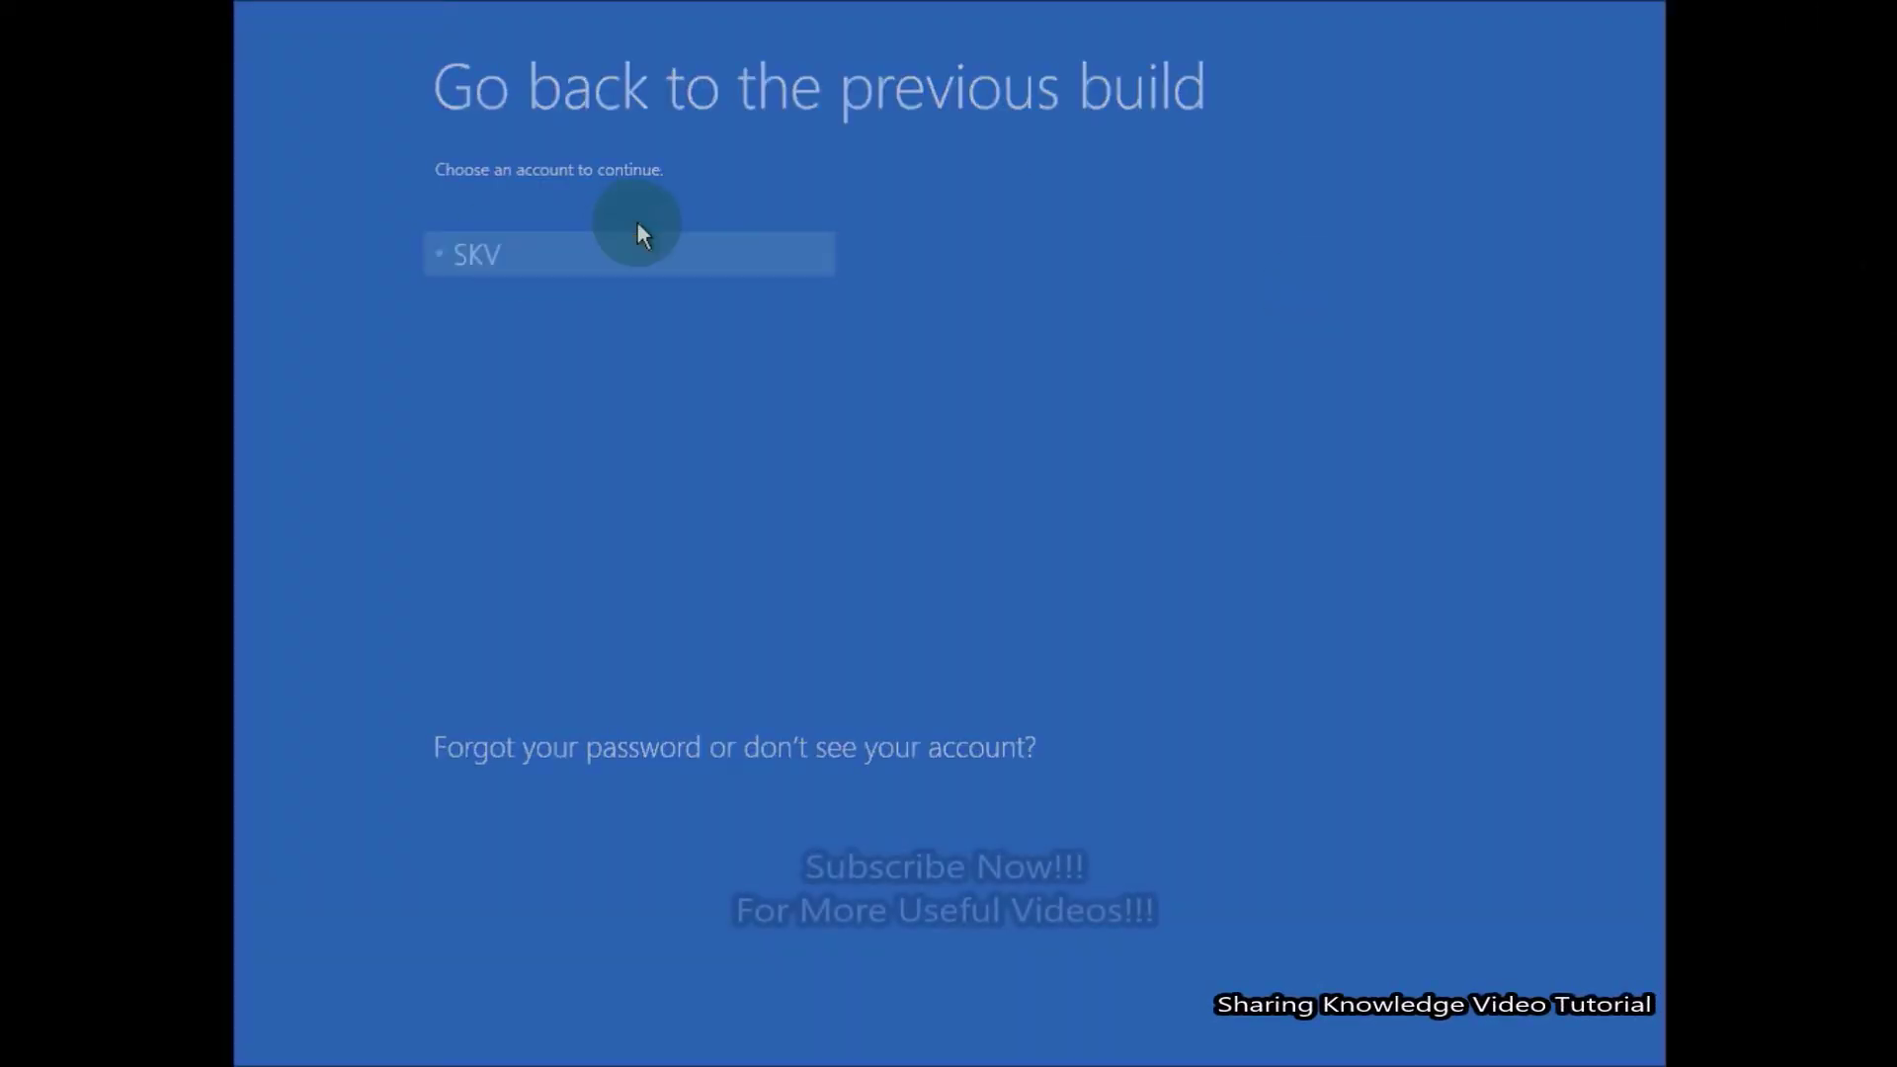
{"action": "left_click", "coordinate": [637, 229]}
{"action": "type", "text": "••••••"}
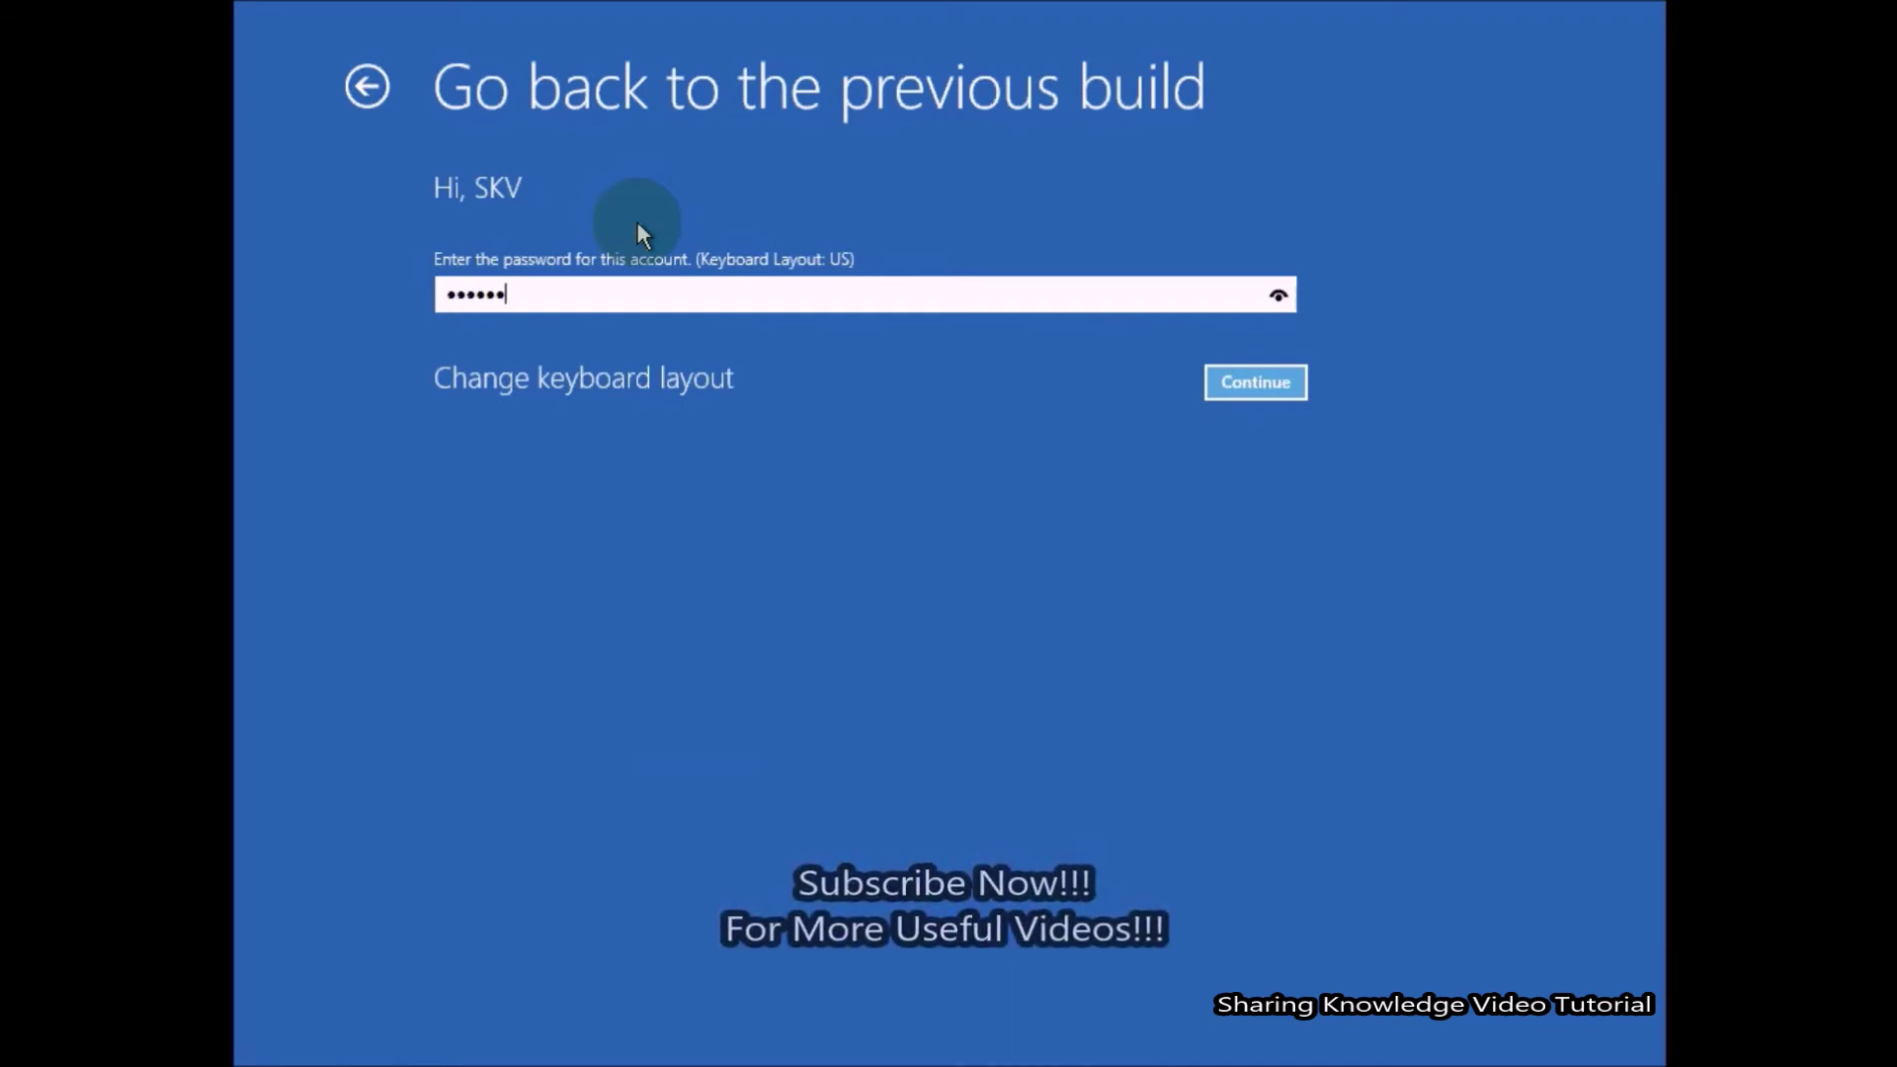
{"action": "key", "text": "Return"}
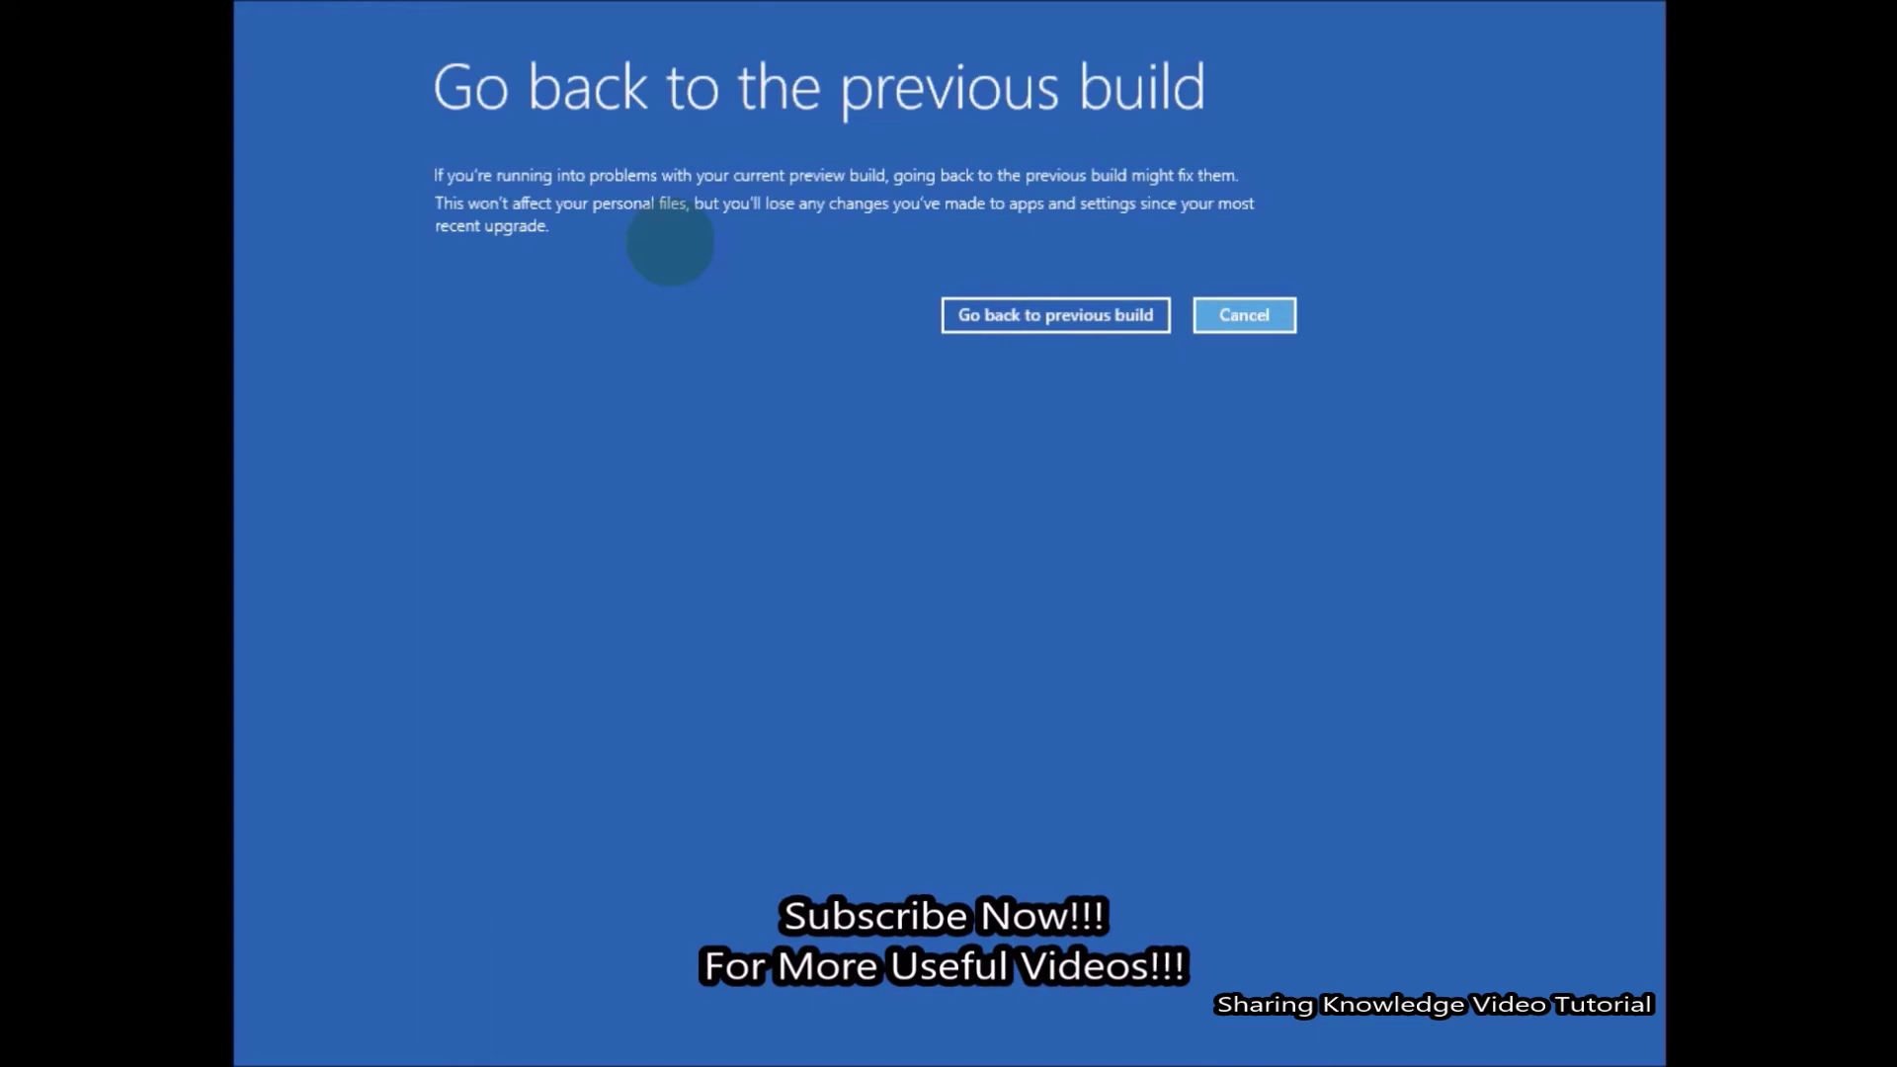
{"action": "left_click", "coordinate": [1061, 314]}
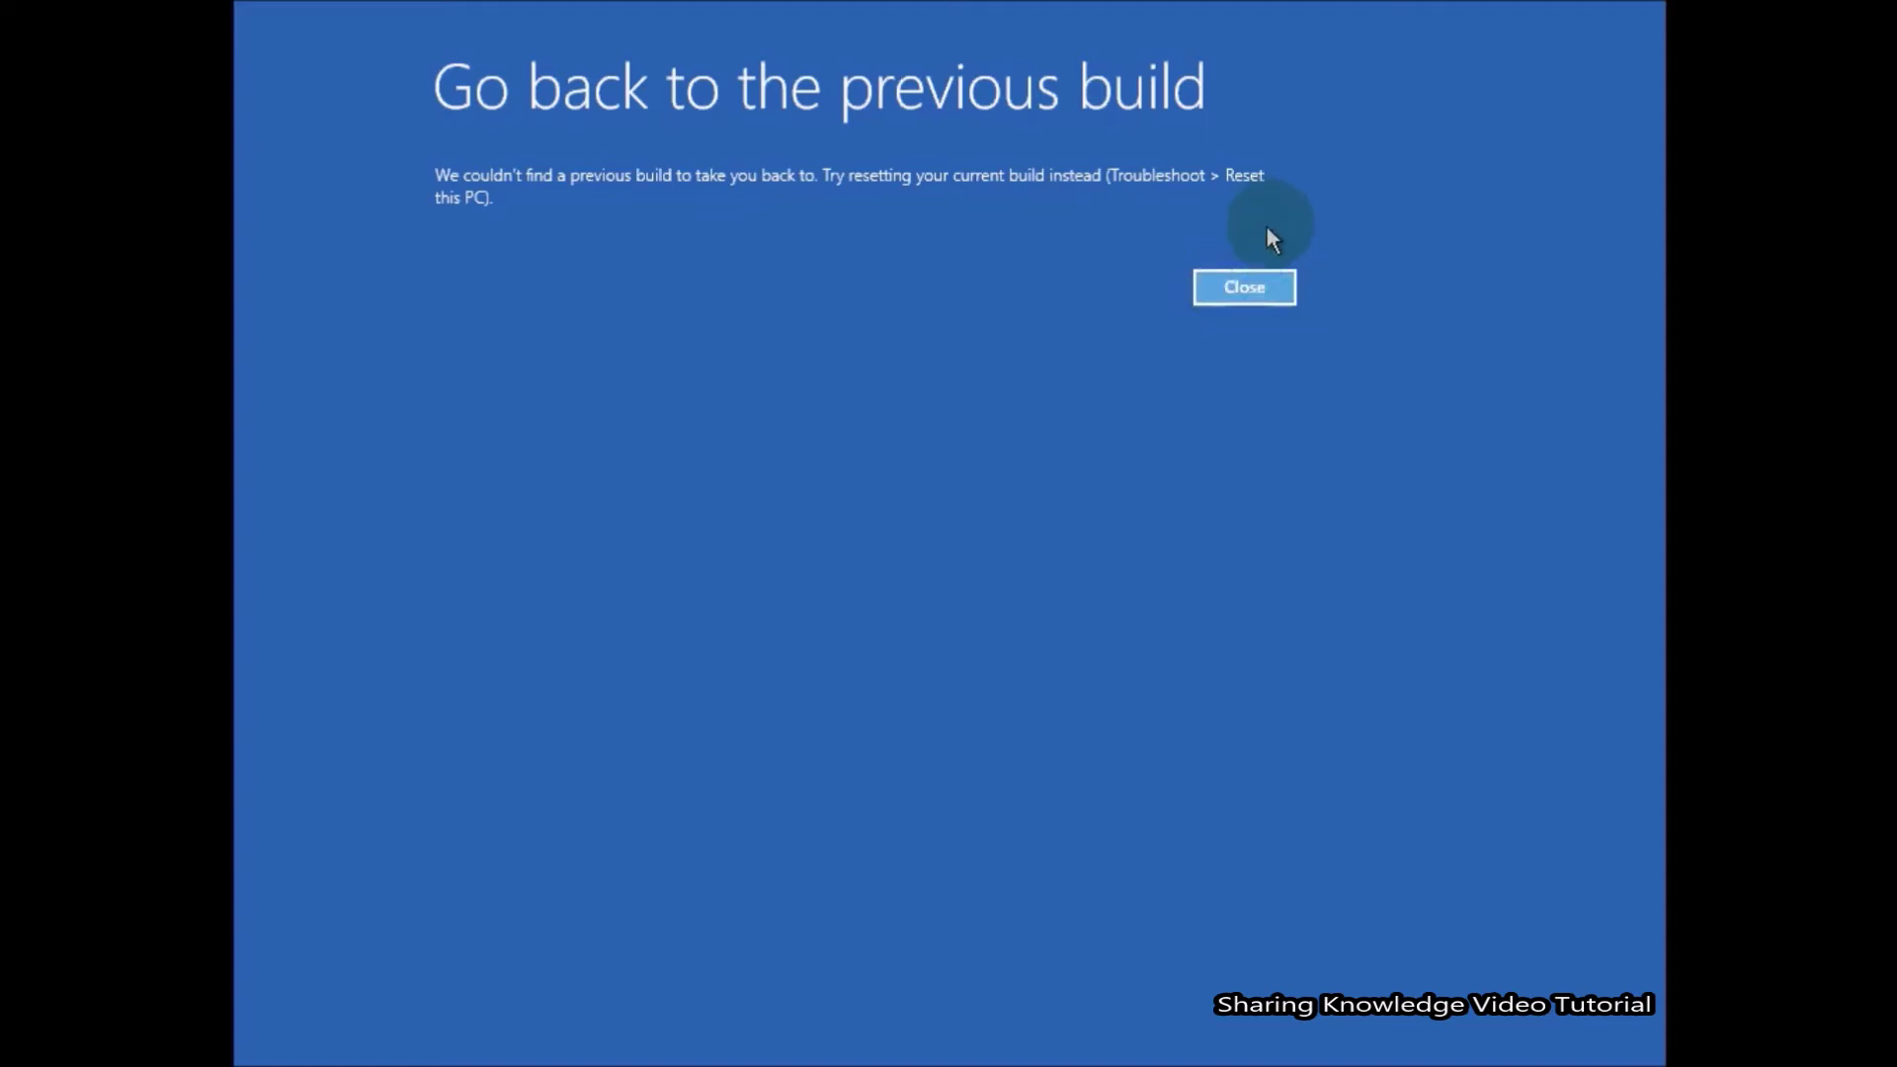
{"action": "left_click", "coordinate": [1243, 286]}
Leave the failed rollback and bring up the System Restore wizard.
{"action": "left_click", "coordinate": [753, 226]}
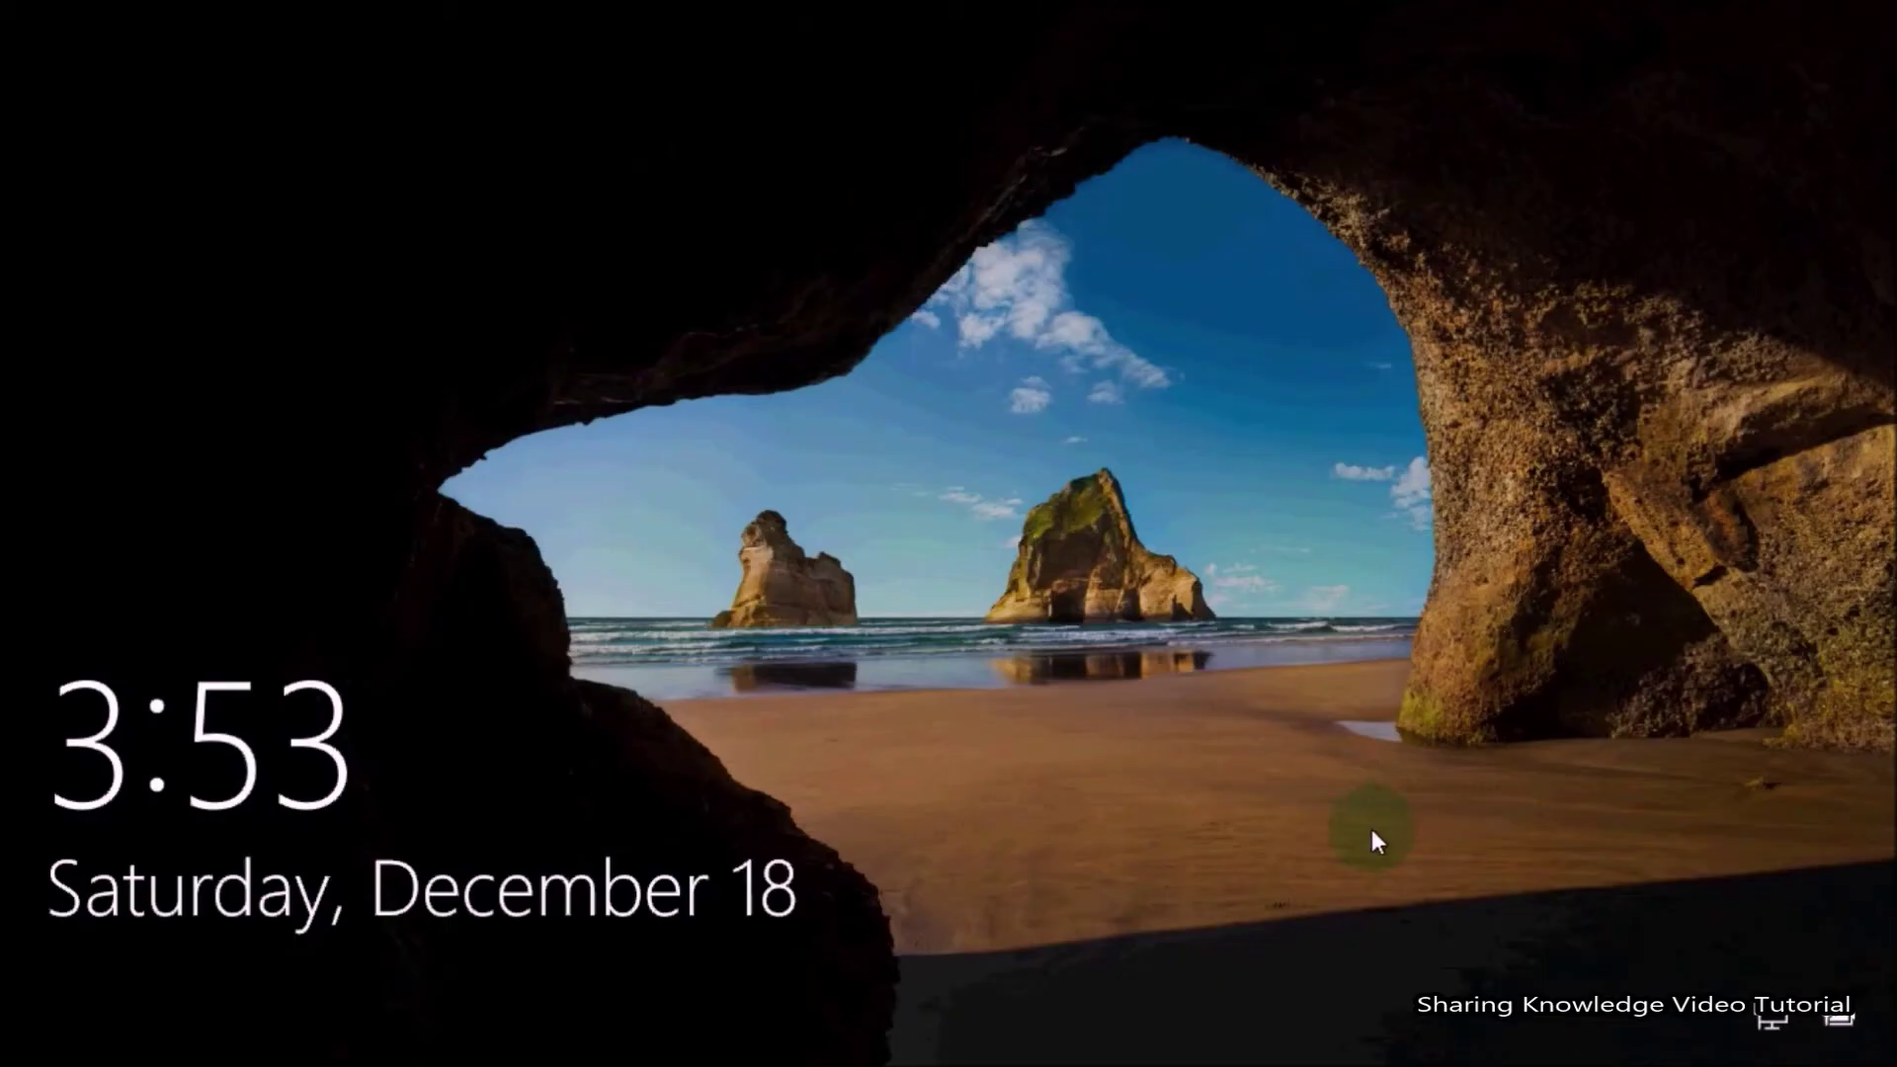
{"action": "left_click", "coordinate": [1373, 828]}
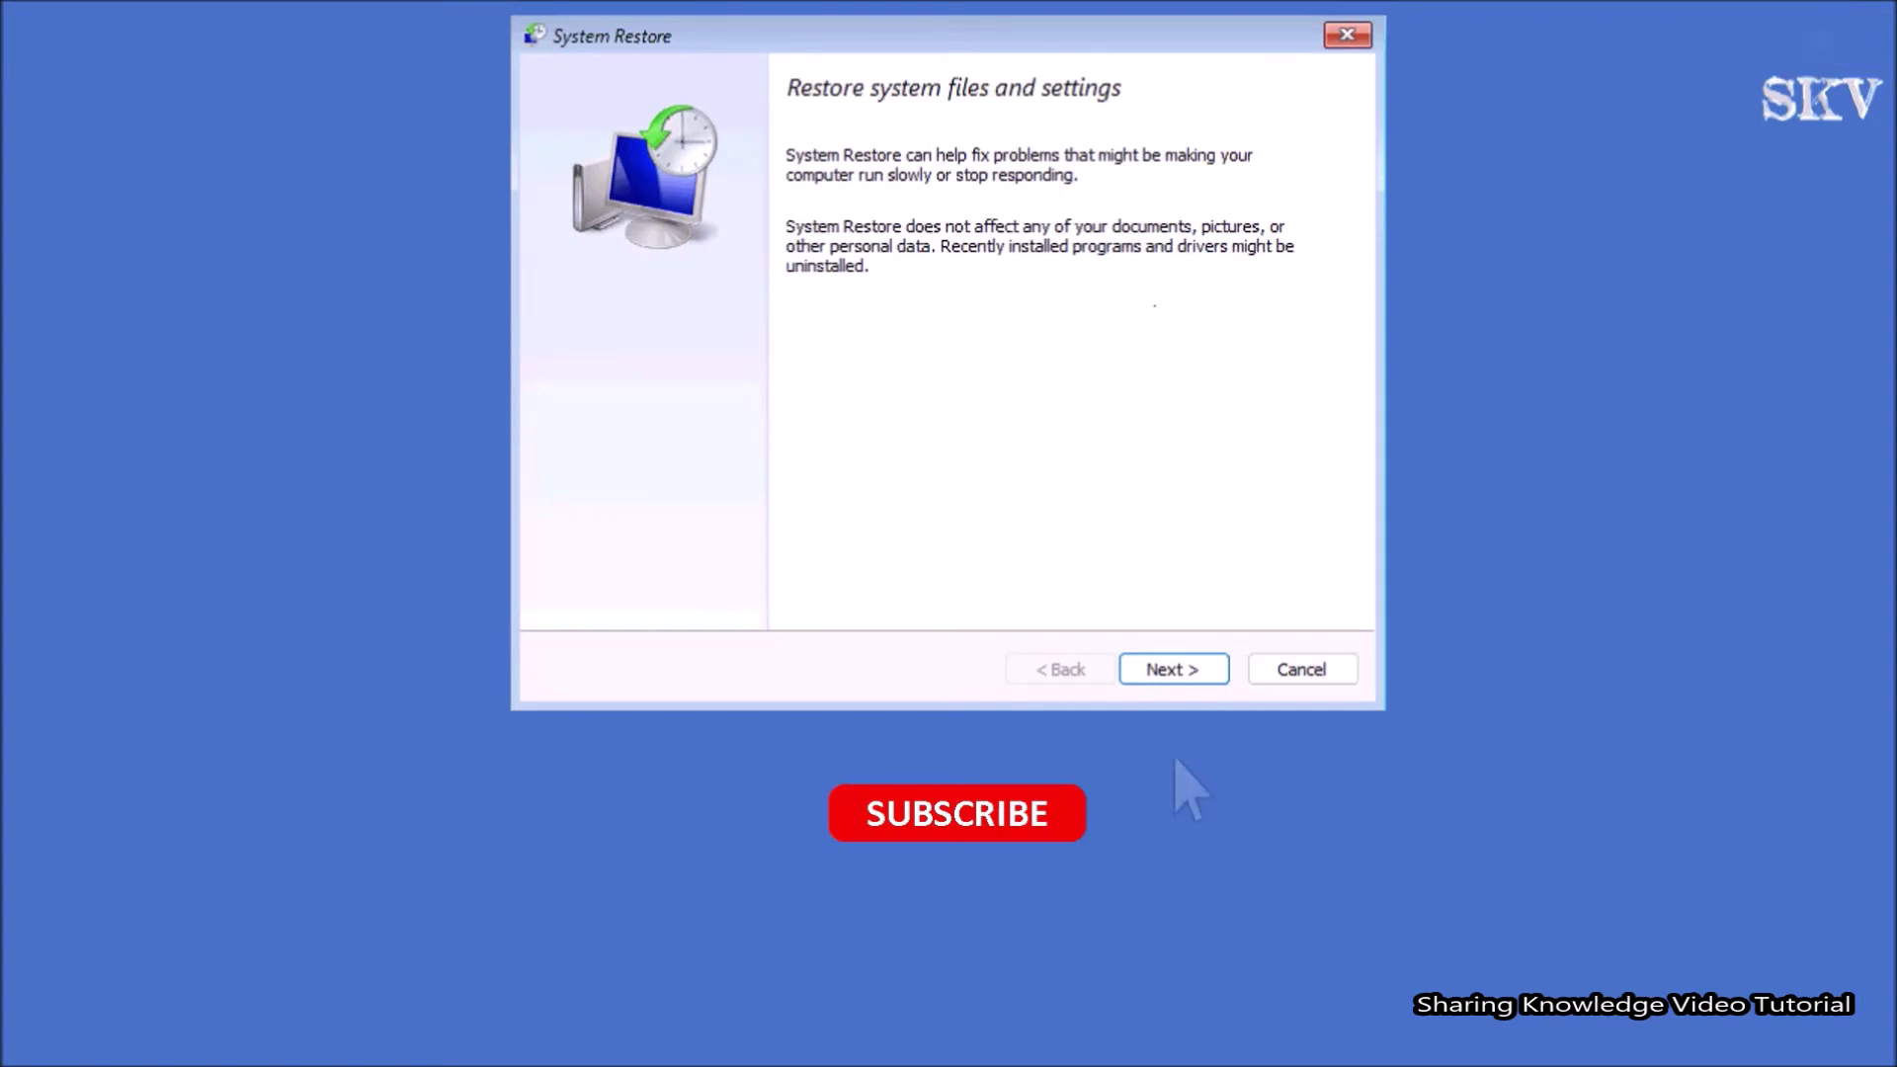
Advance through System Restore to confirm the 12/17/2021 1:27:14 AM restore point.
{"action": "left_click", "coordinate": [1174, 669]}
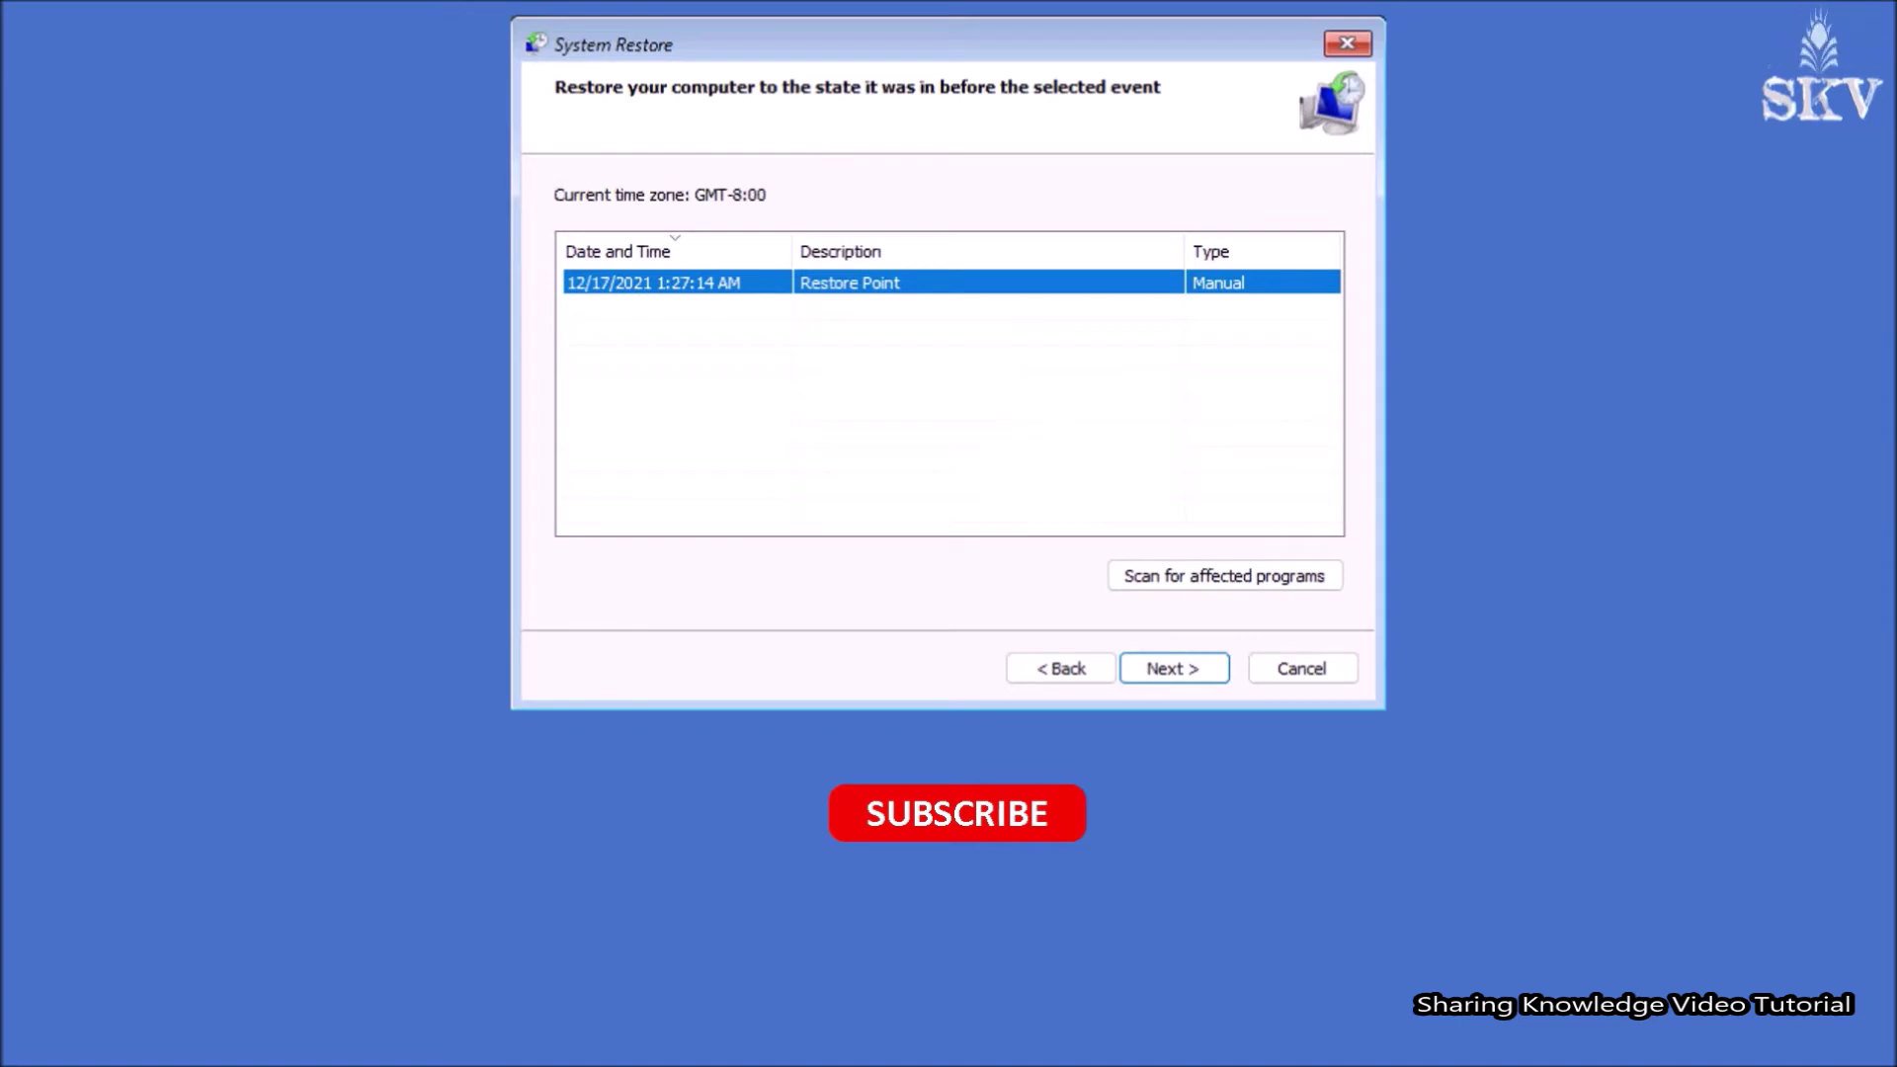
{"action": "left_click", "coordinate": [1183, 669]}
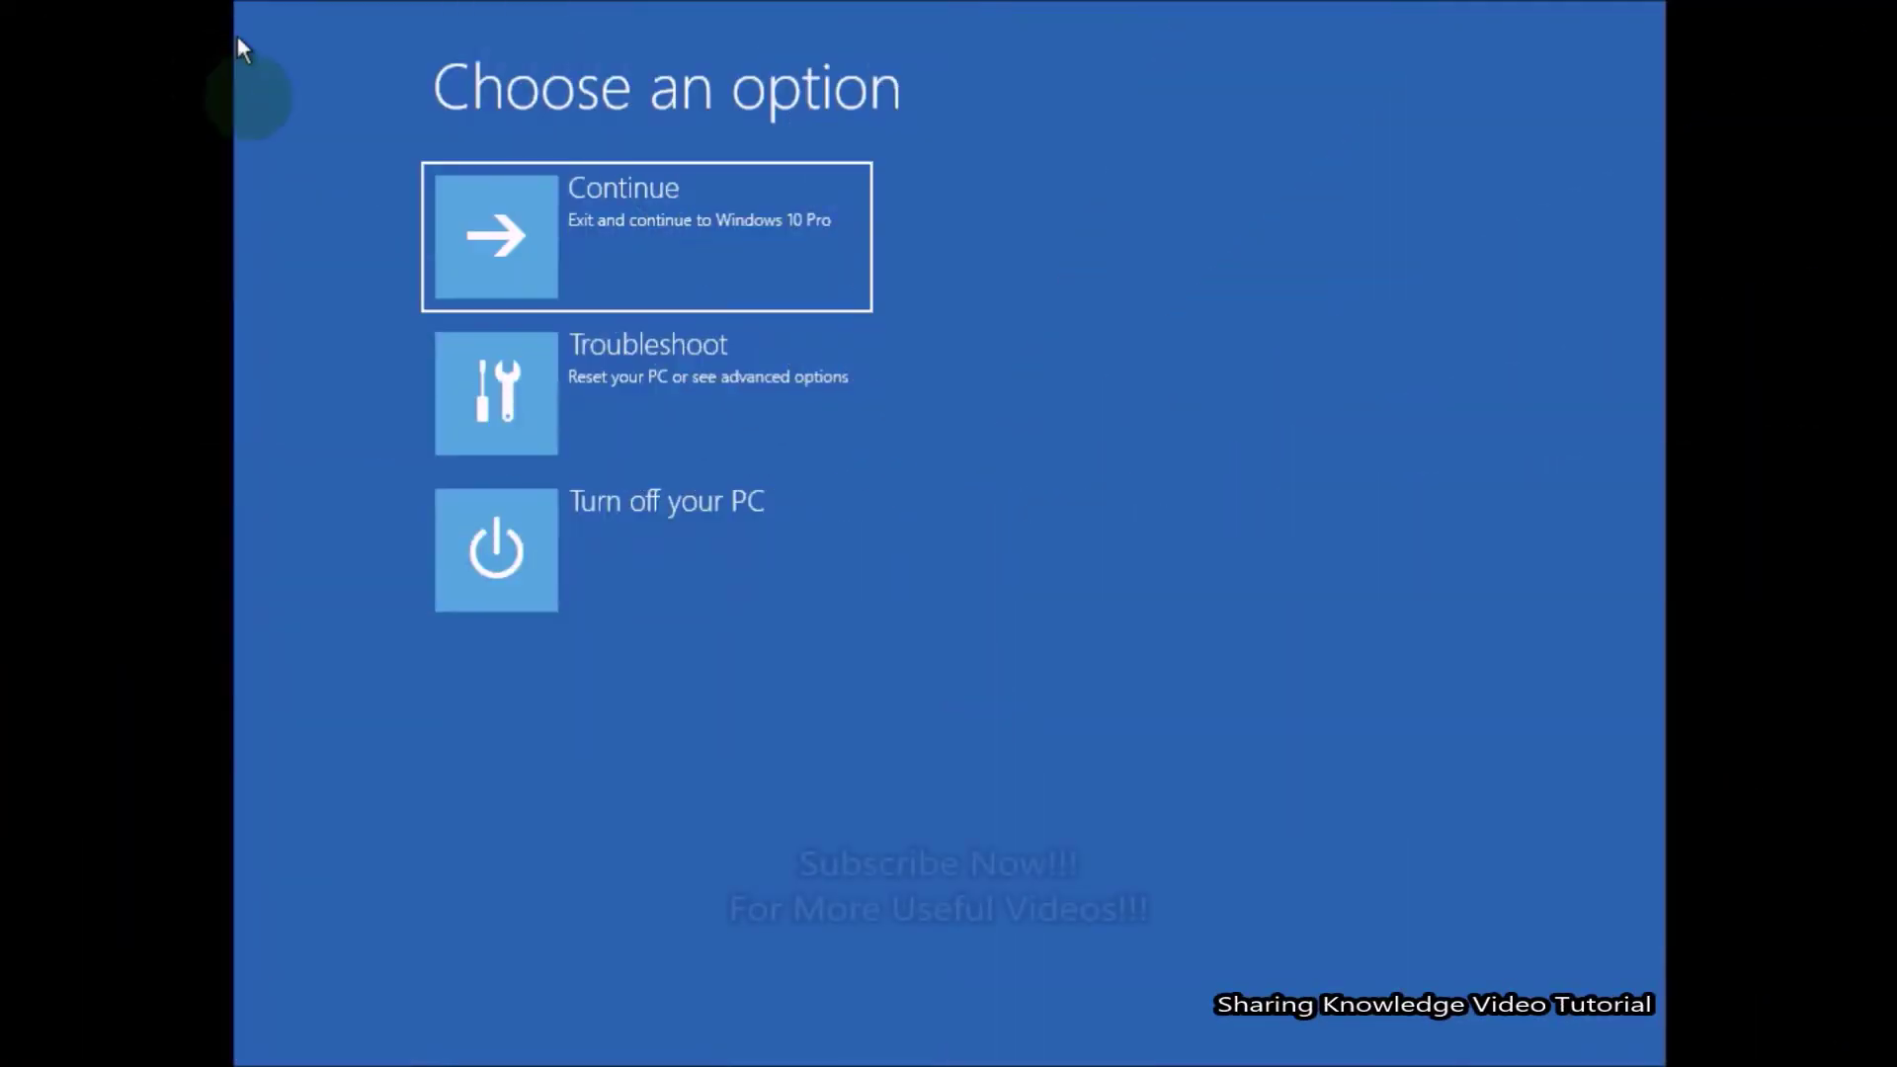
Launch System Restore again via Troubleshoot and Advanced options.
{"action": "left_click", "coordinate": [687, 400]}
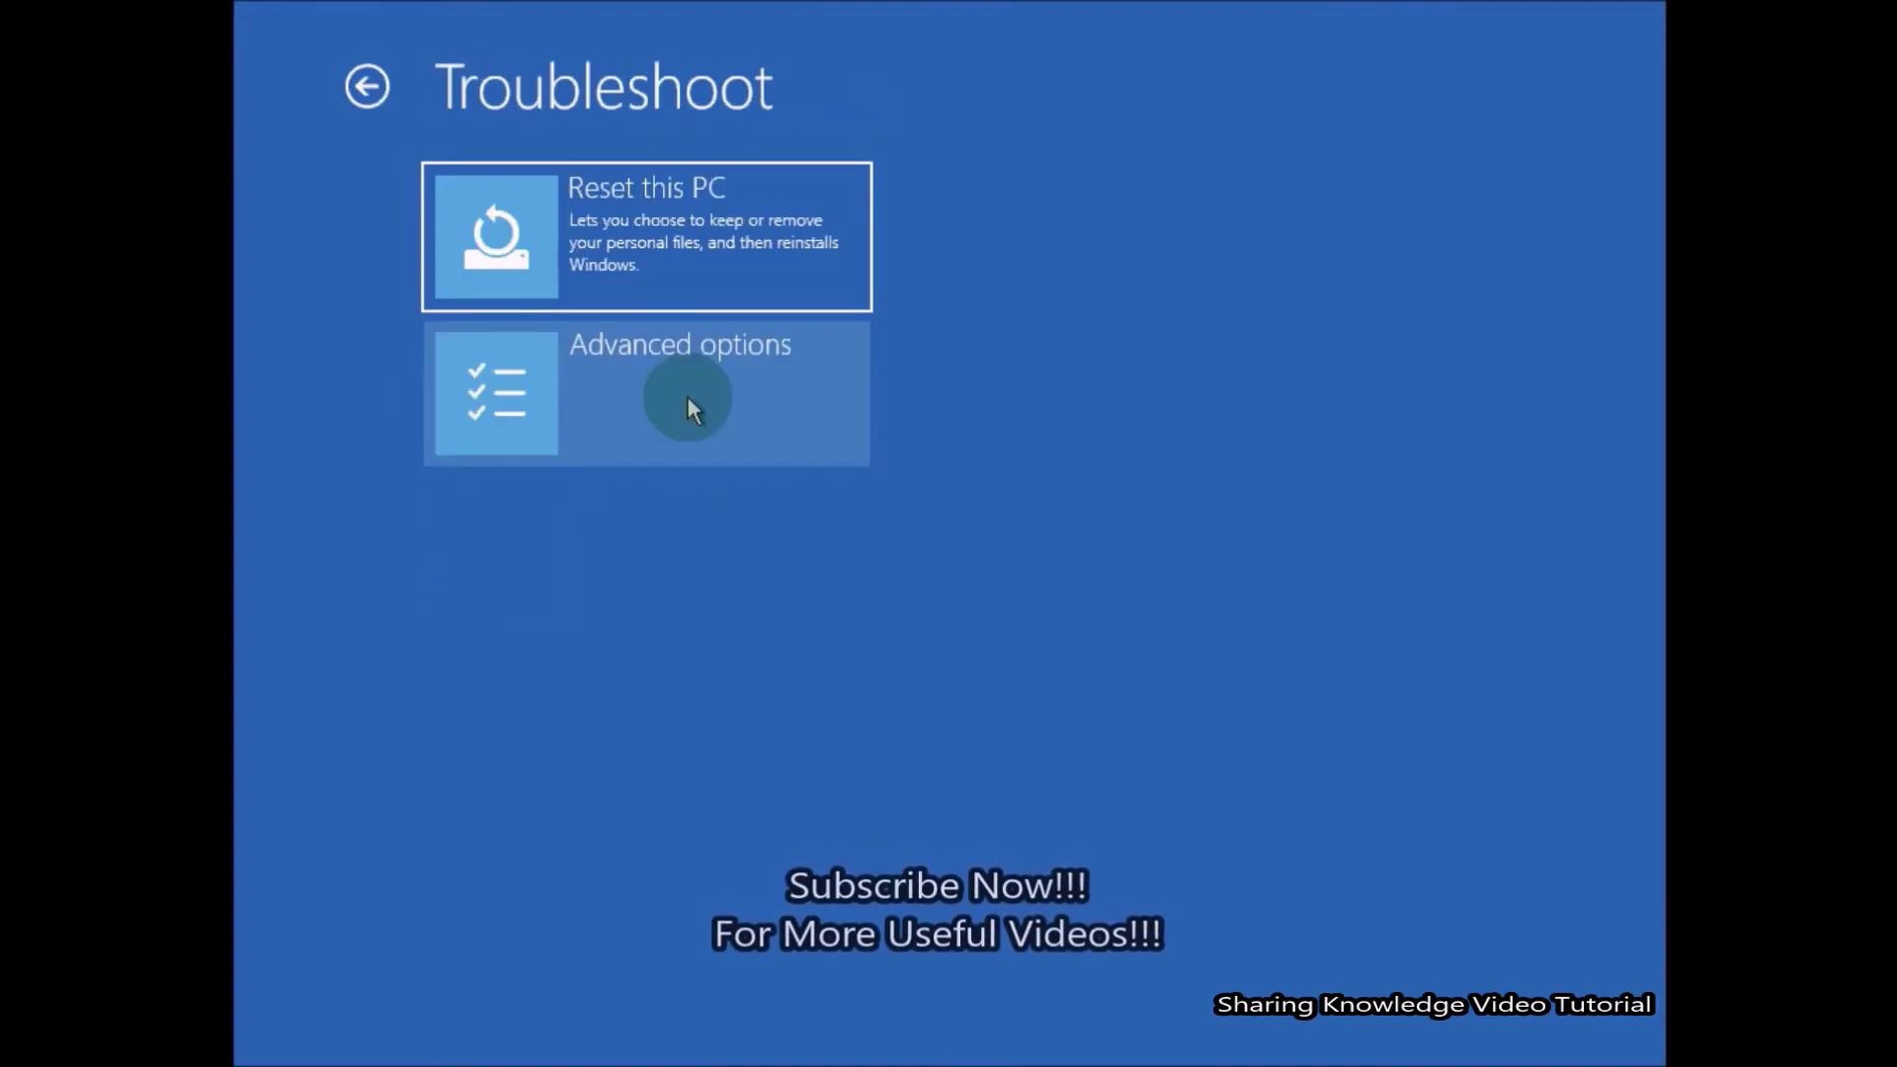
{"action": "left_click", "coordinate": [688, 400]}
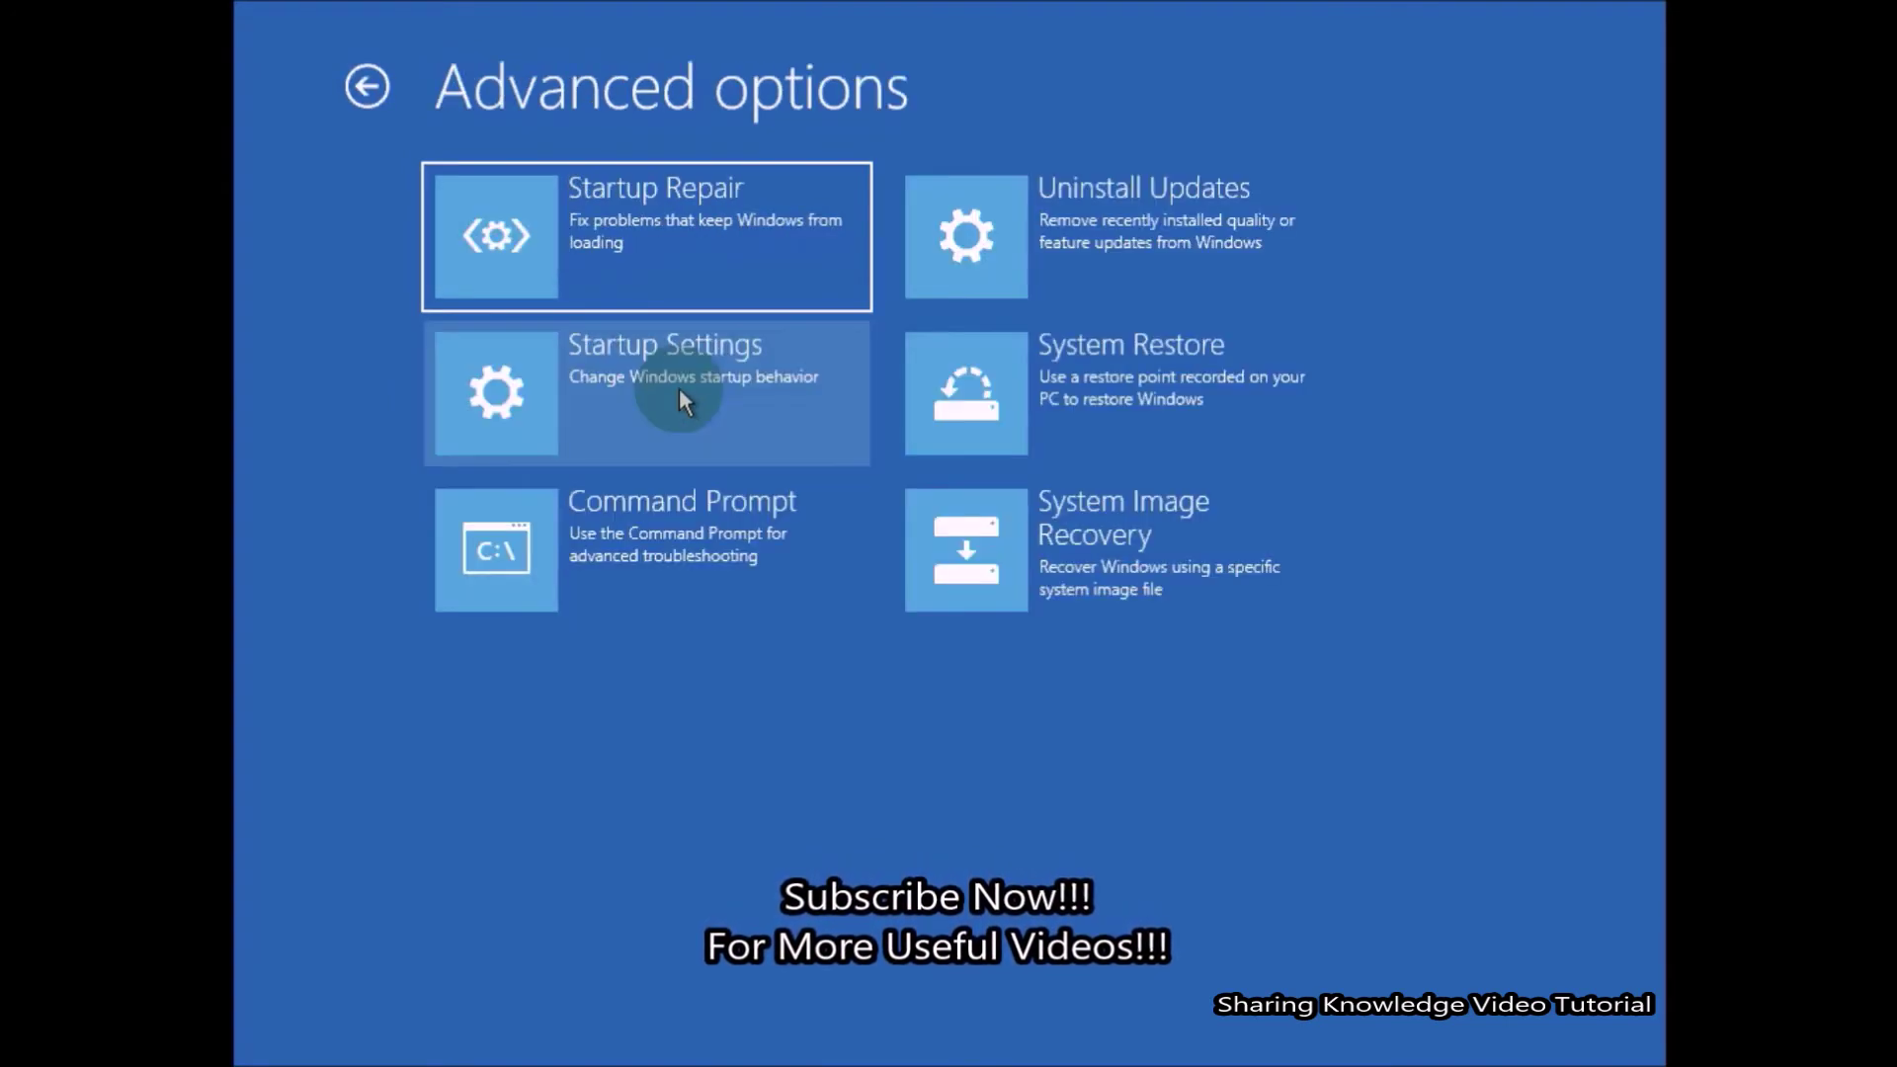
{"action": "left_click", "coordinate": [1186, 395]}
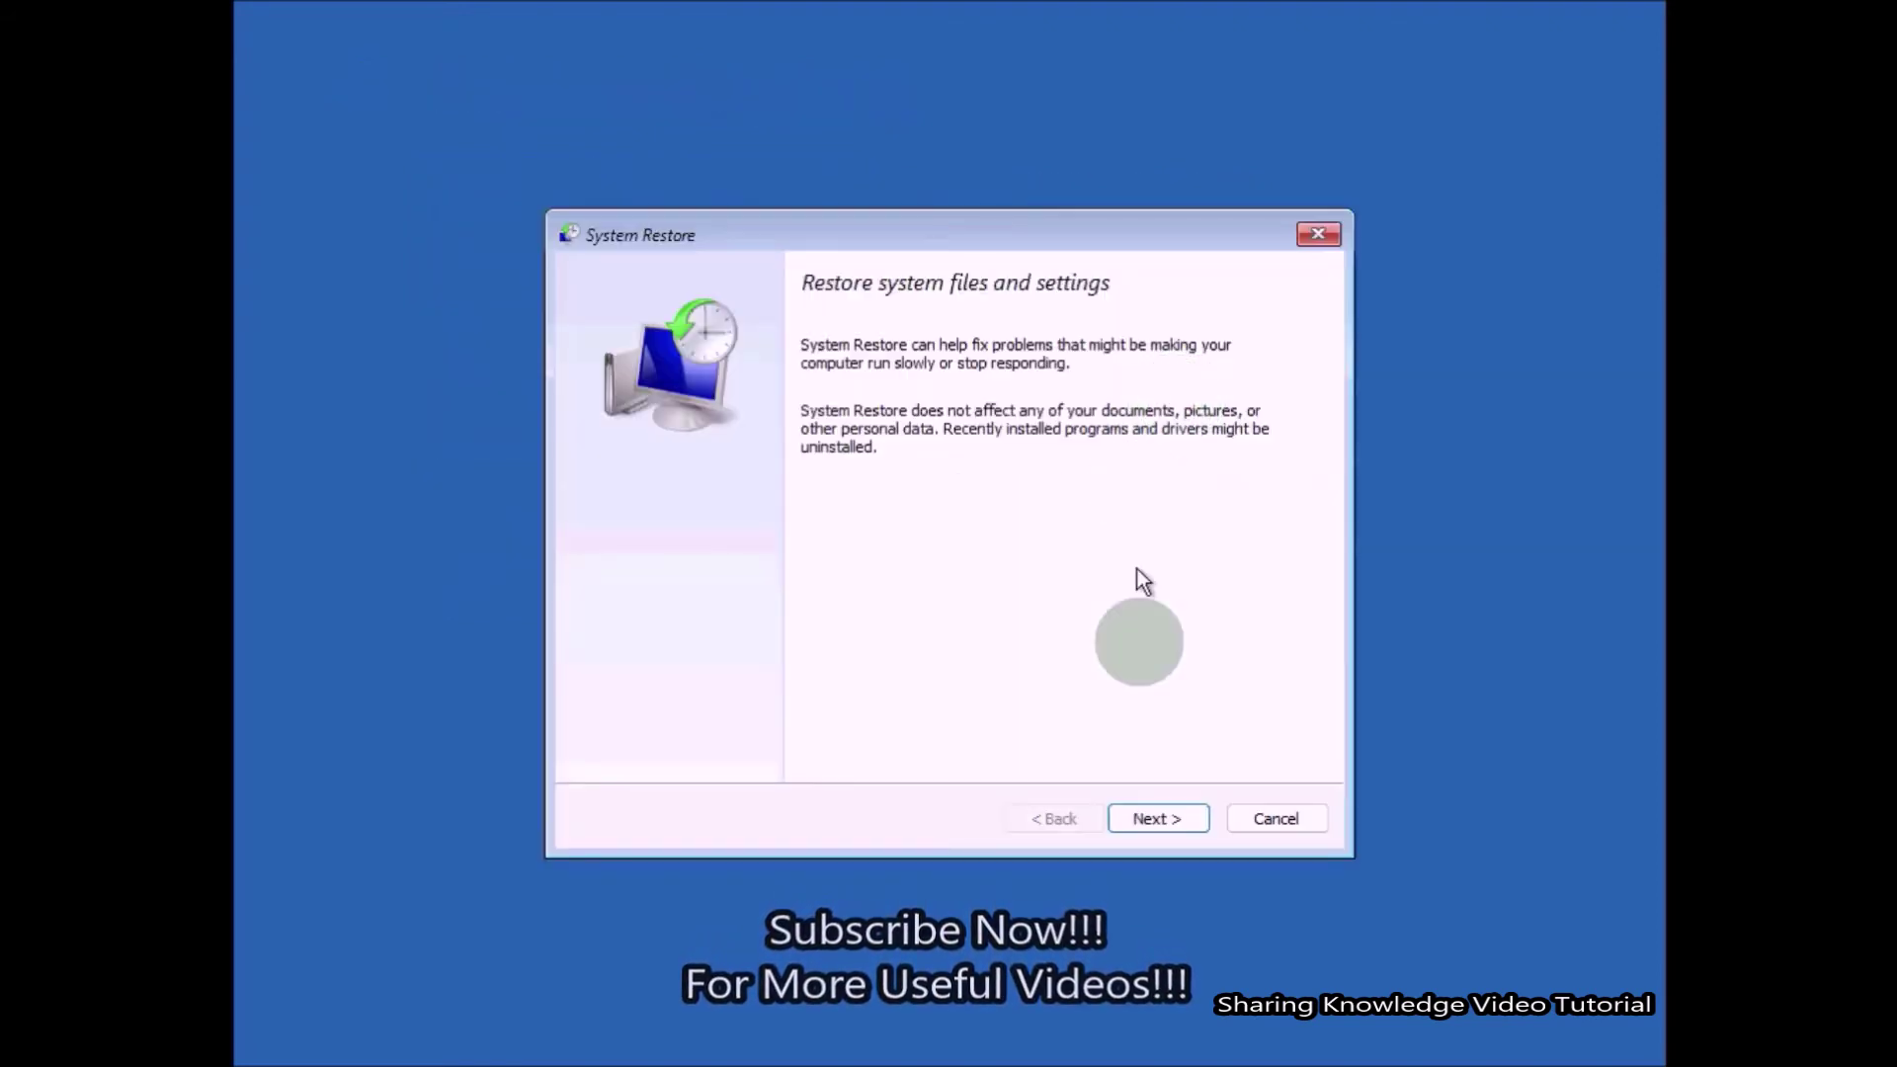
Select the 12/17/2021 restore point, confirm it, and finish the System Restore wizard.
{"action": "left_click", "coordinate": [1155, 820]}
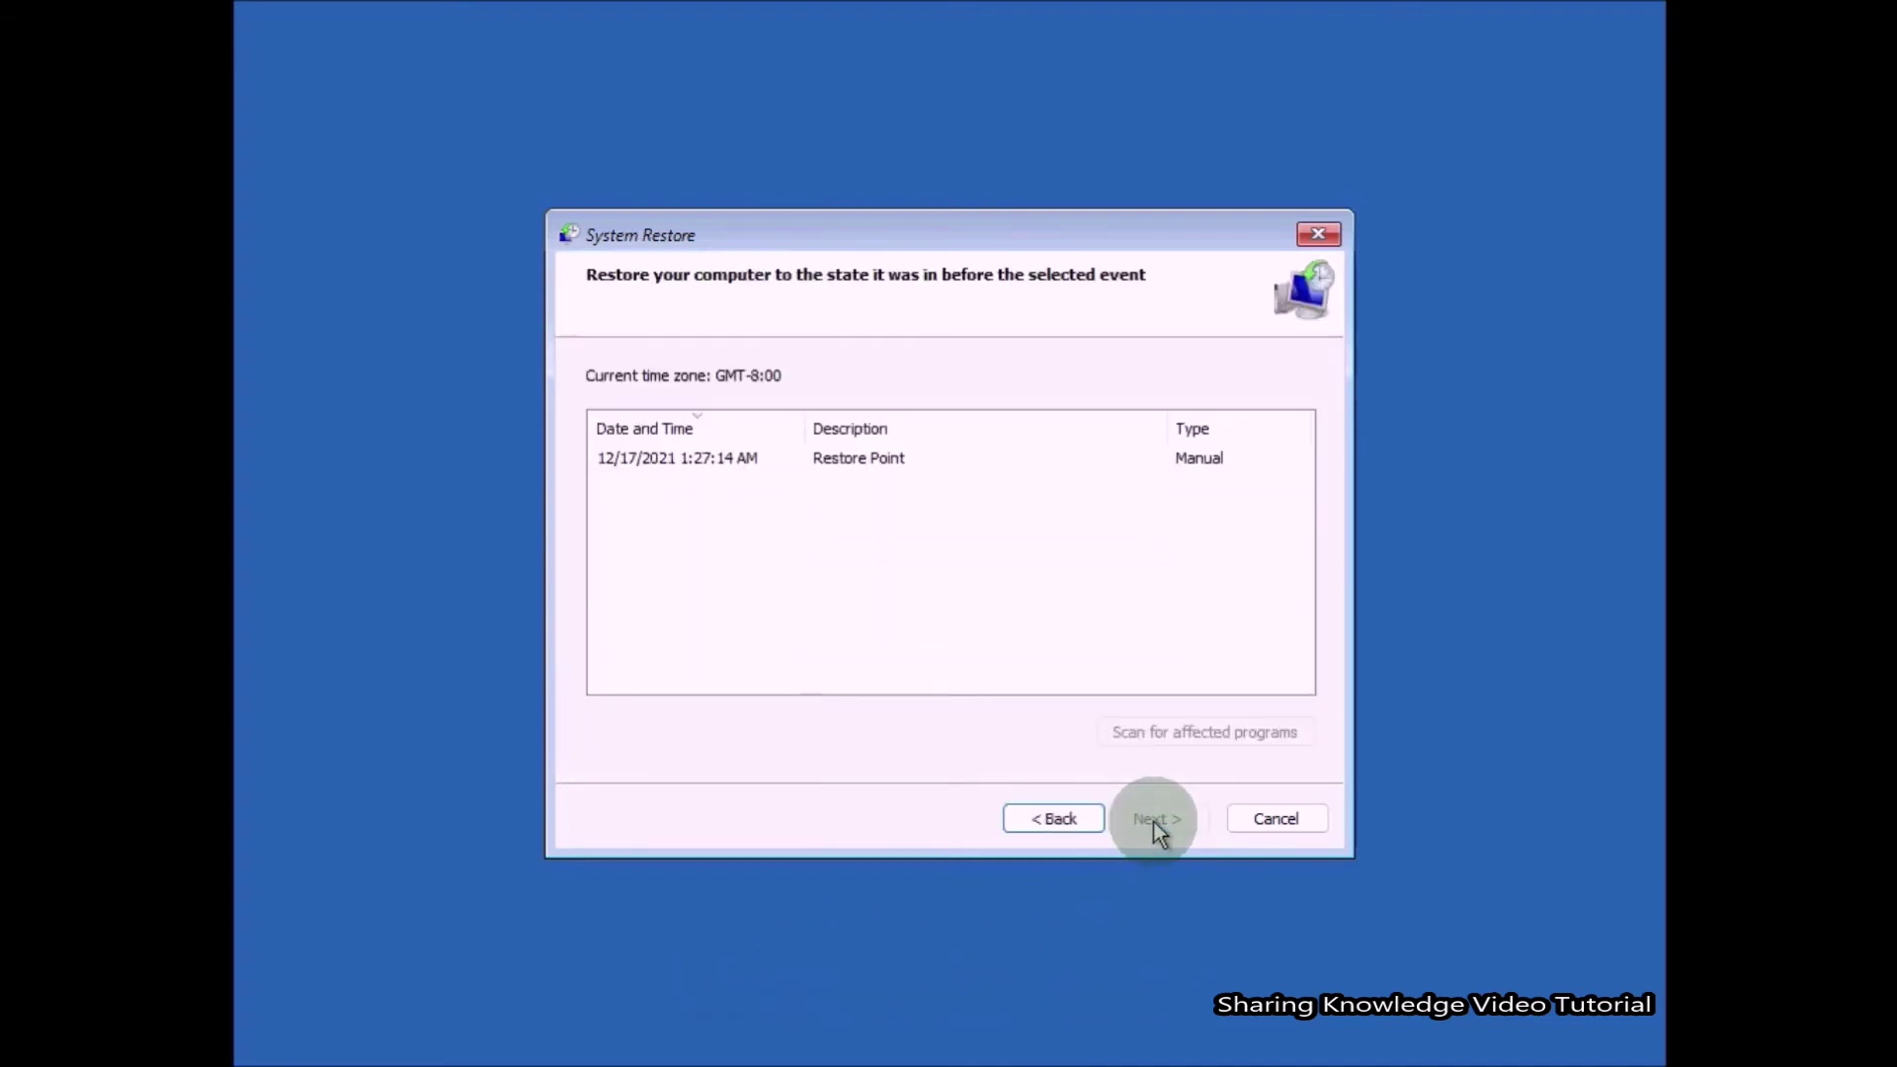
{"action": "left_click", "coordinate": [892, 465]}
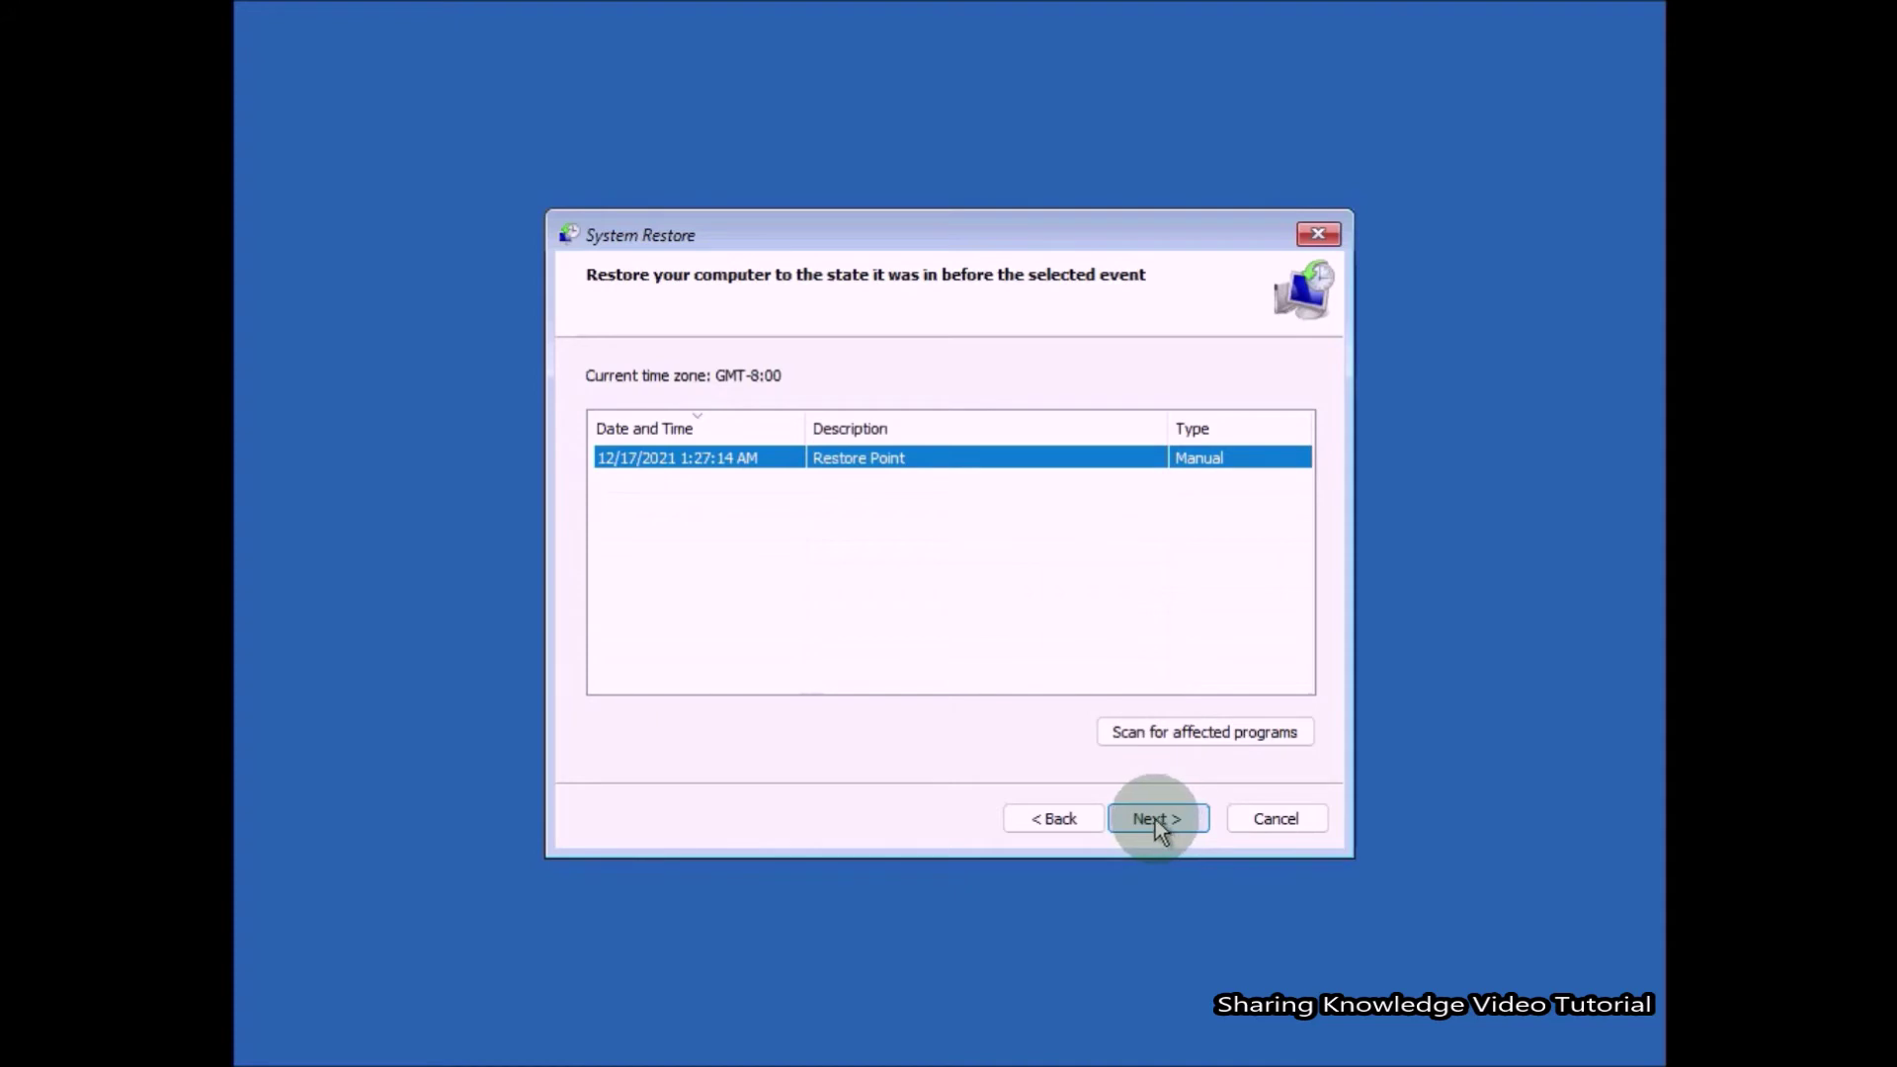
{"action": "left_click", "coordinate": [1160, 826]}
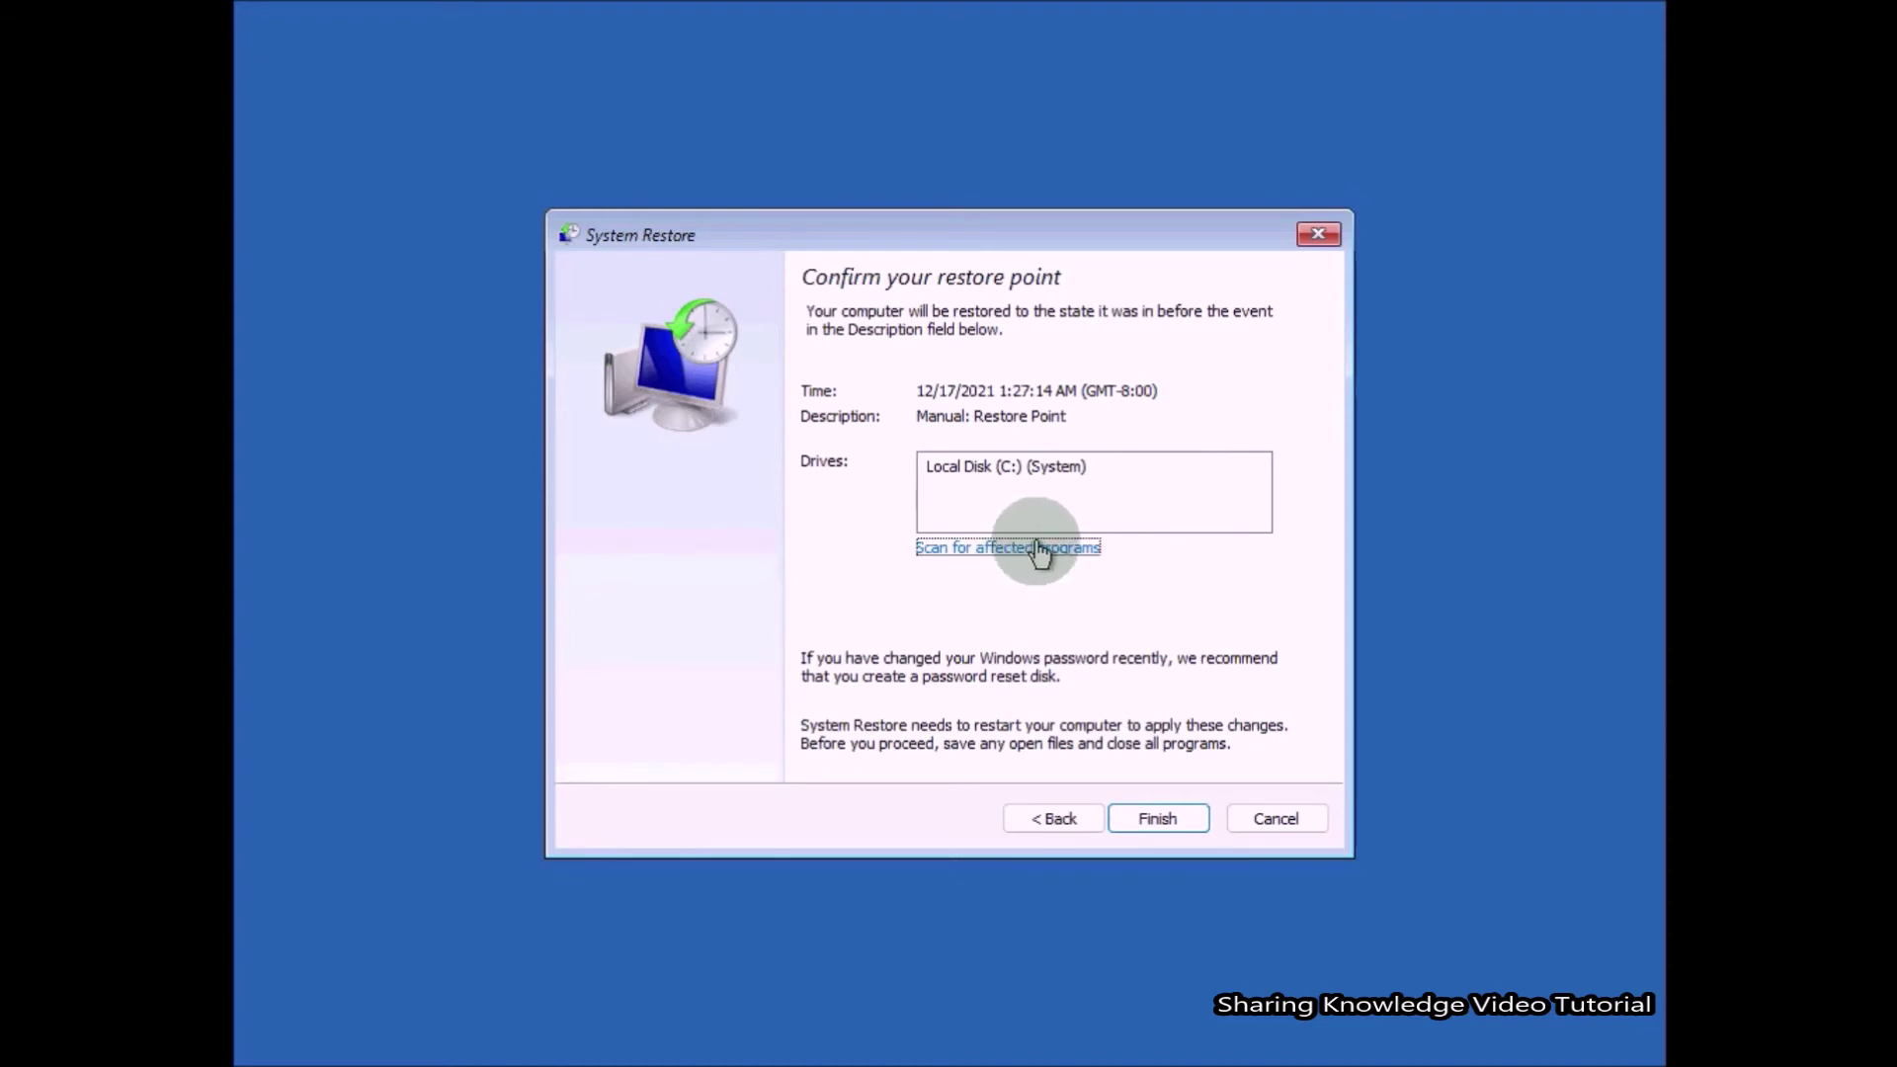
{"action": "left_click", "coordinate": [1158, 819]}
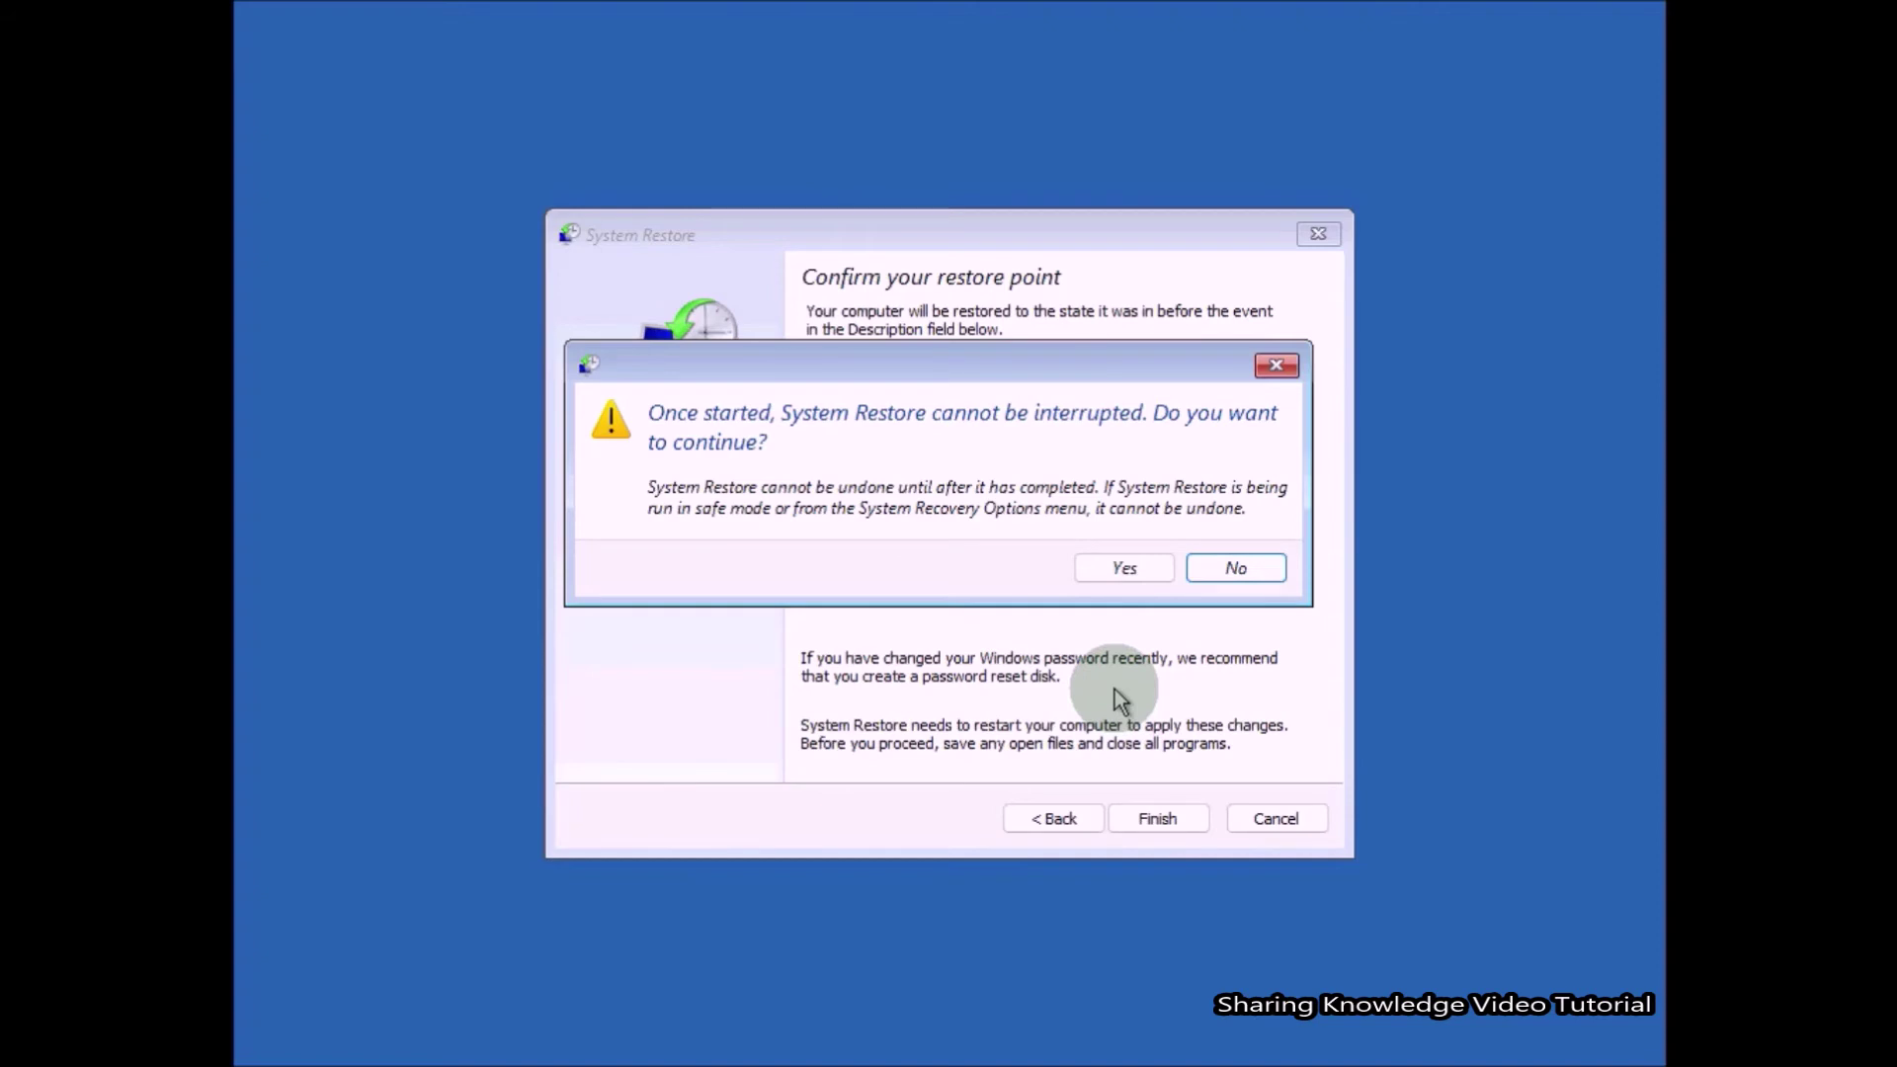
Confirm the restore warning, let the restore to 12/17/2021 1:27:14 AM finish, and restart.
{"action": "left_click", "coordinate": [1137, 568]}
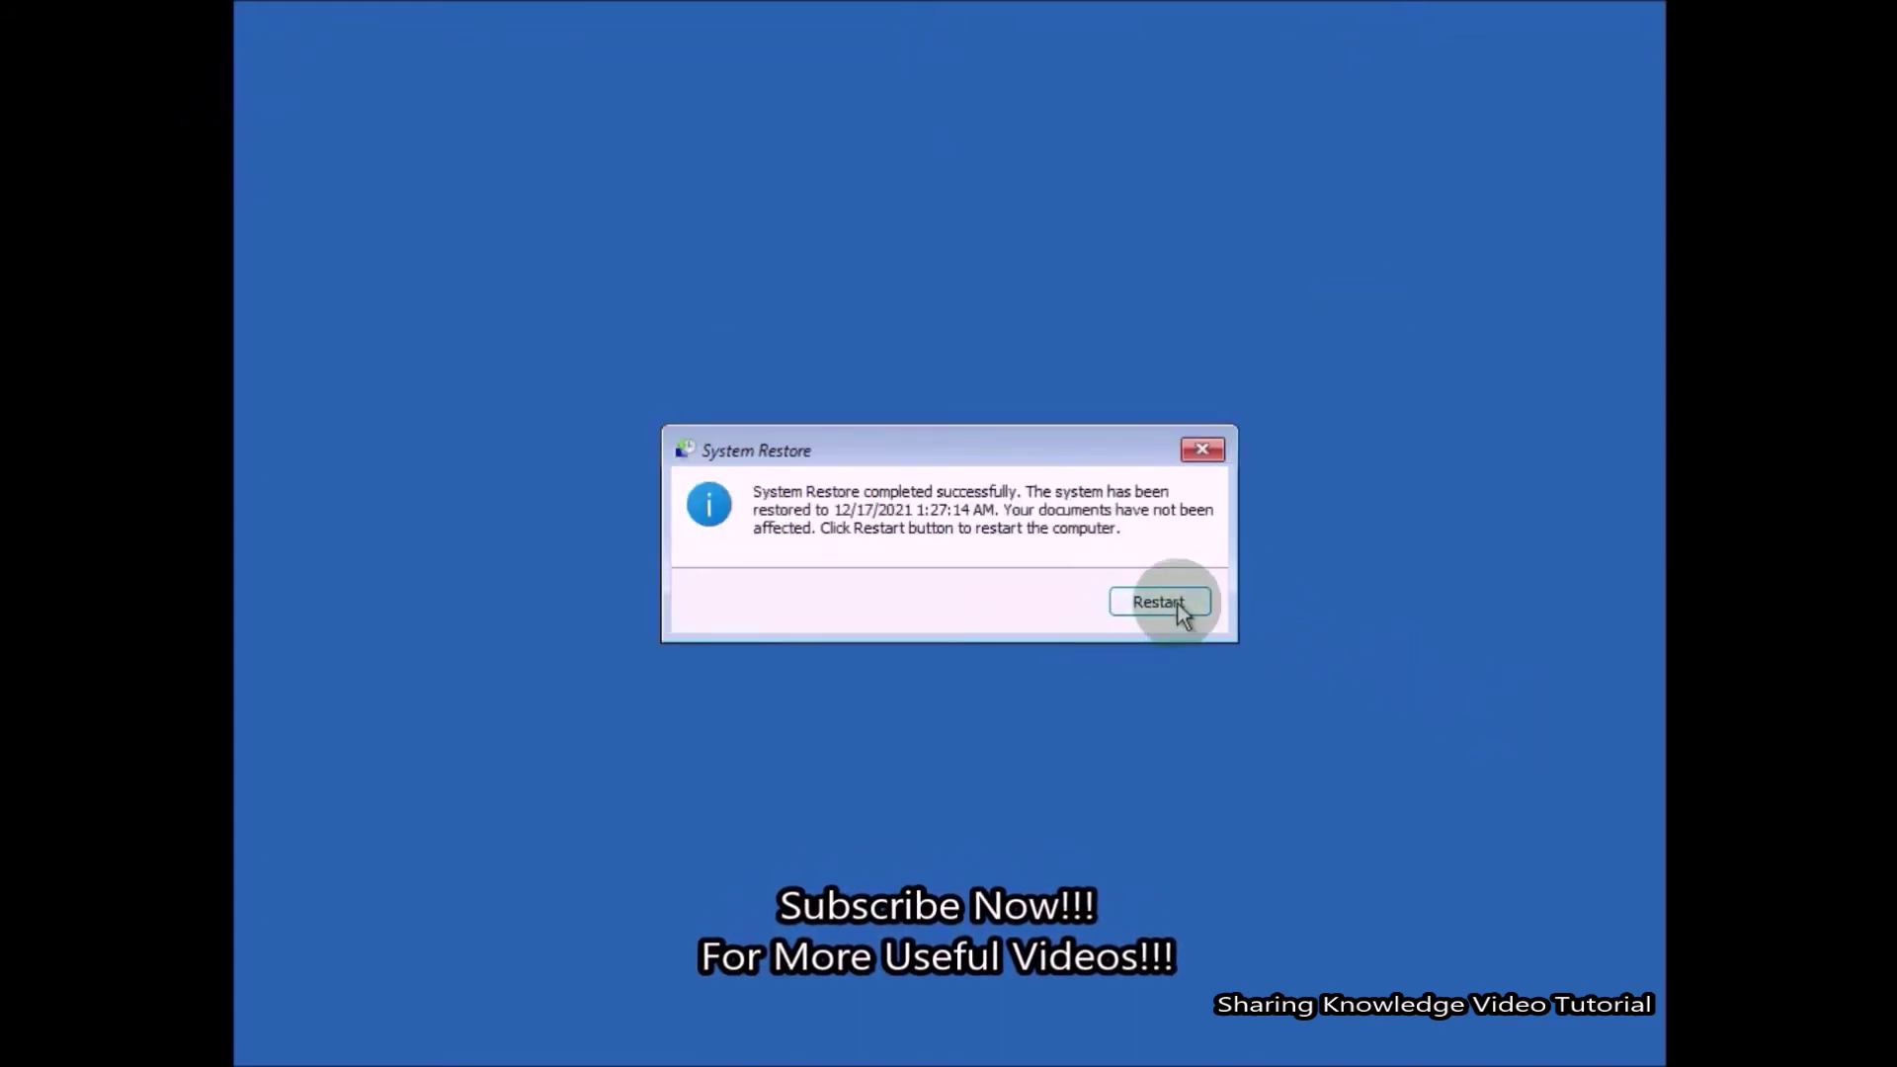
{"action": "left_click", "coordinate": [1171, 605]}
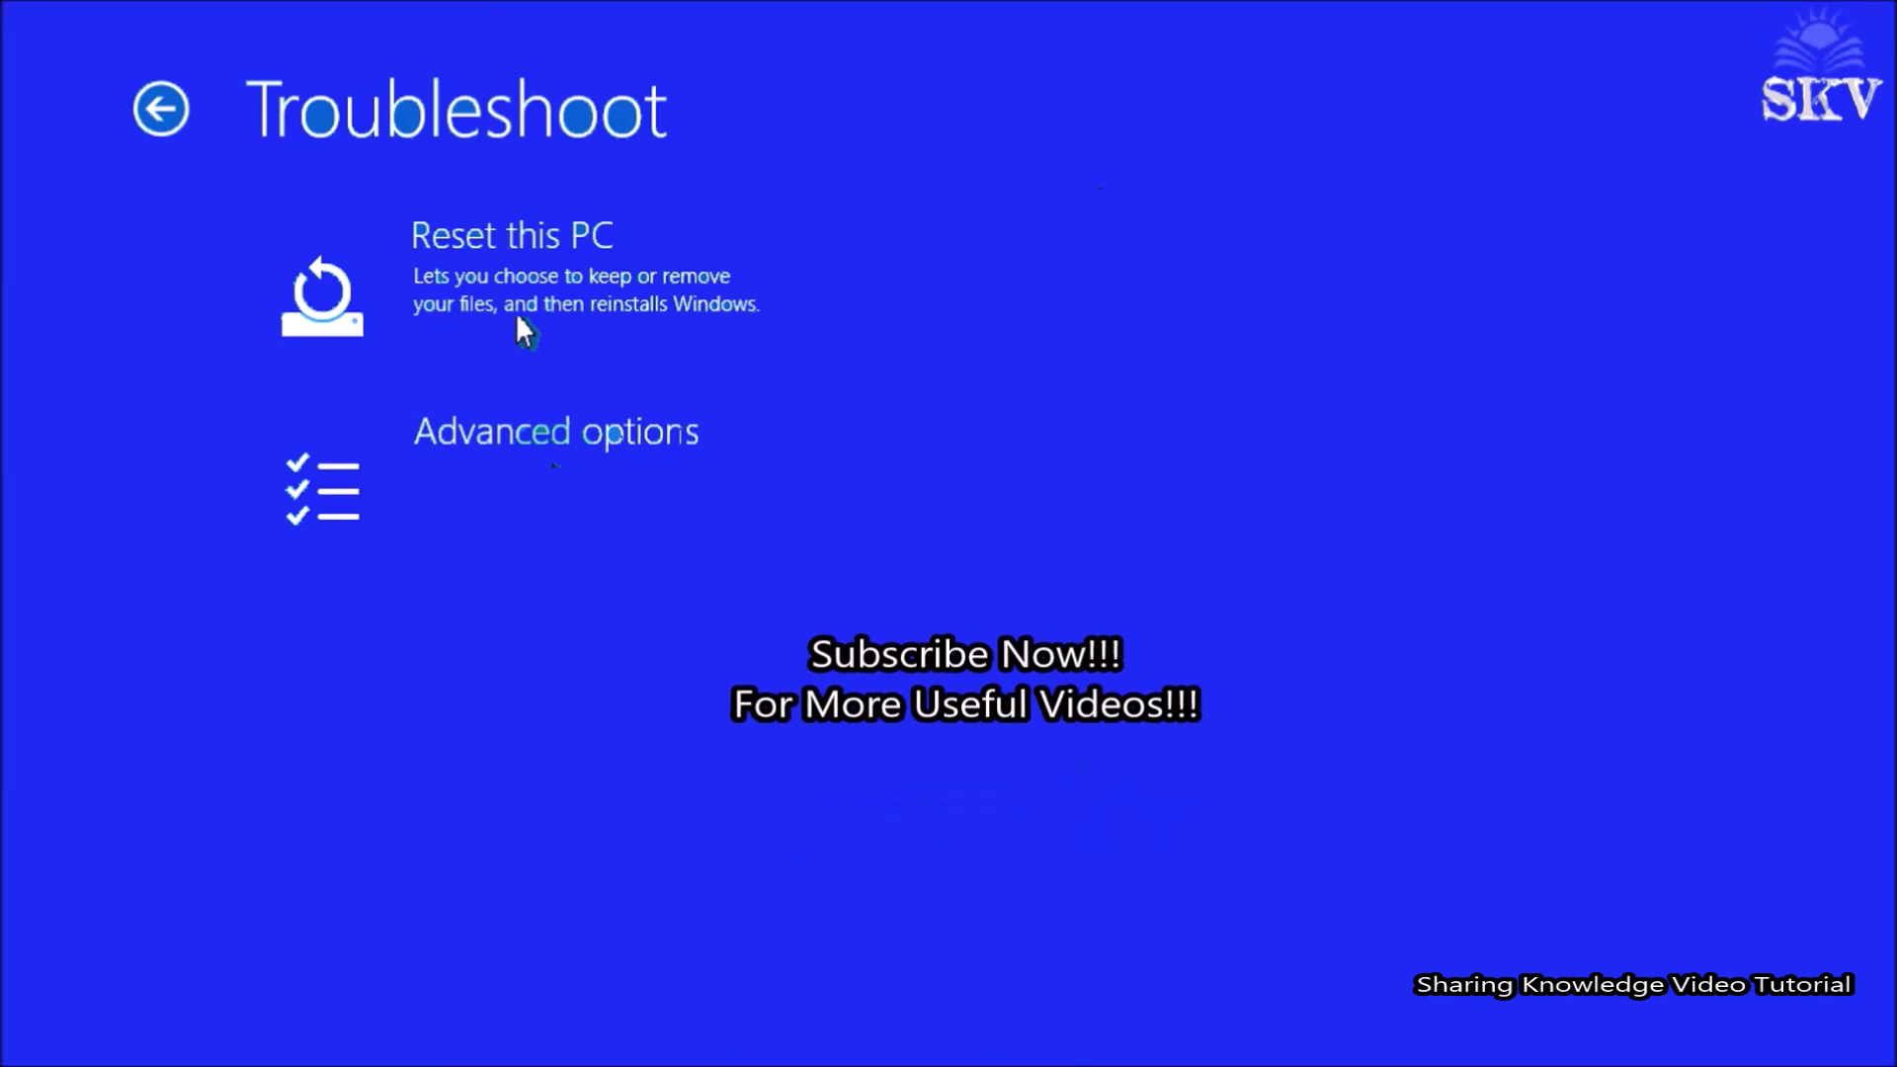
Open the Reset this PC choices from the recovery options.
{"action": "left_click", "coordinate": [518, 316]}
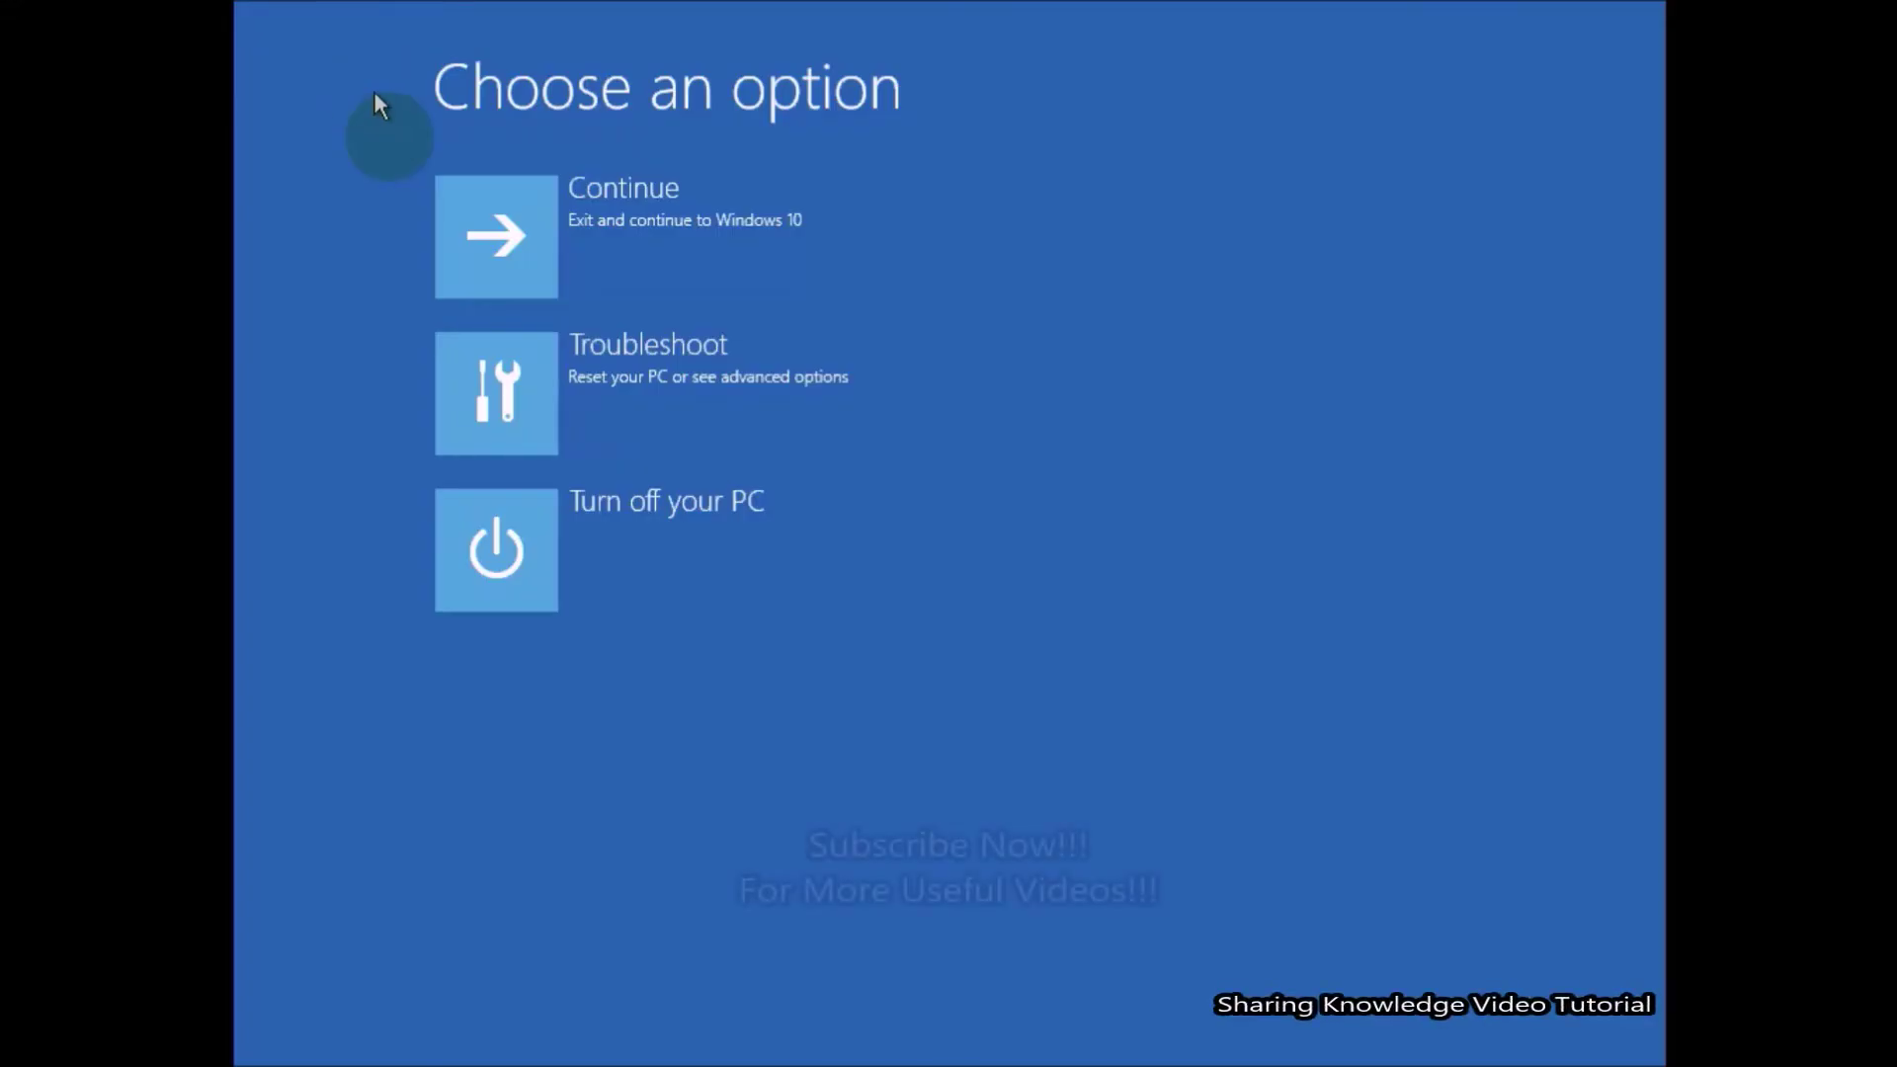
Reset this PC via Troubleshoot with Remove everything and Fully clean the drive.
{"action": "left_click", "coordinate": [555, 416]}
{"action": "left_click", "coordinate": [626, 195]}
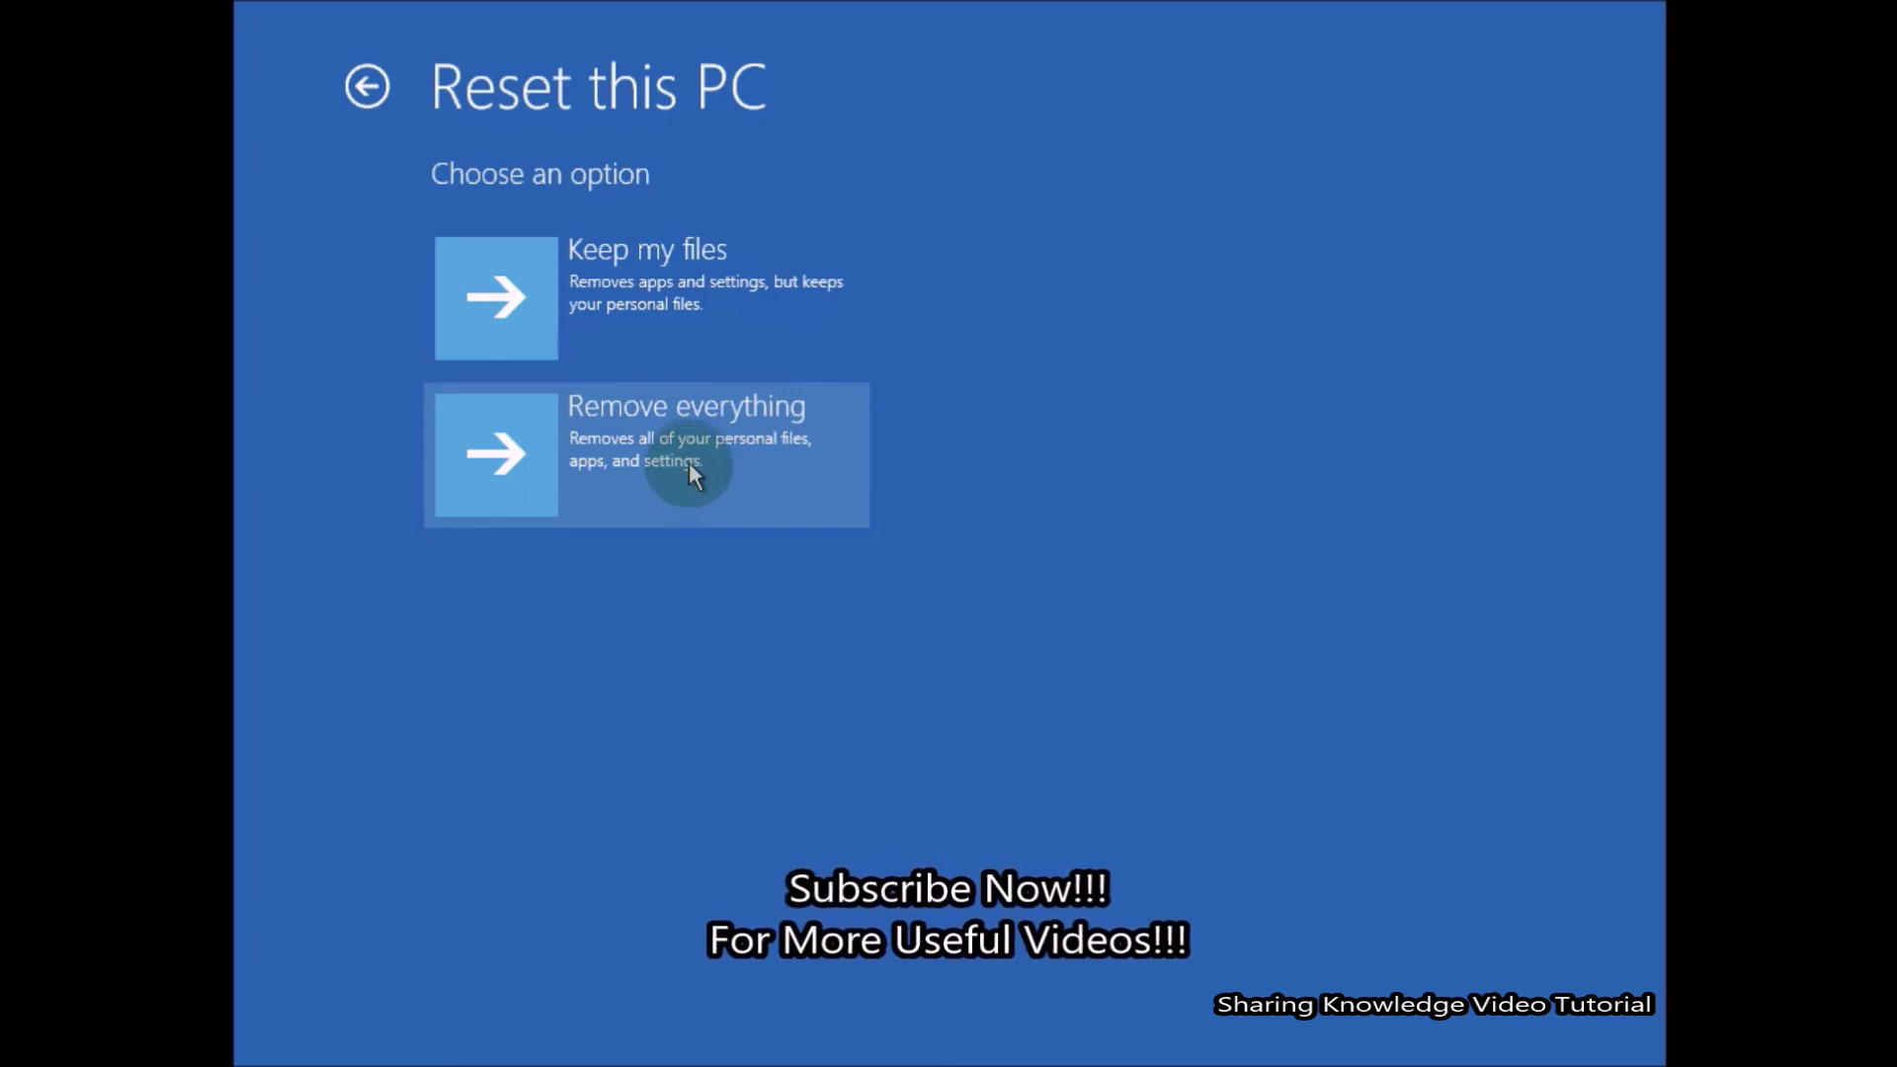
{"action": "left_click", "coordinate": [690, 467]}
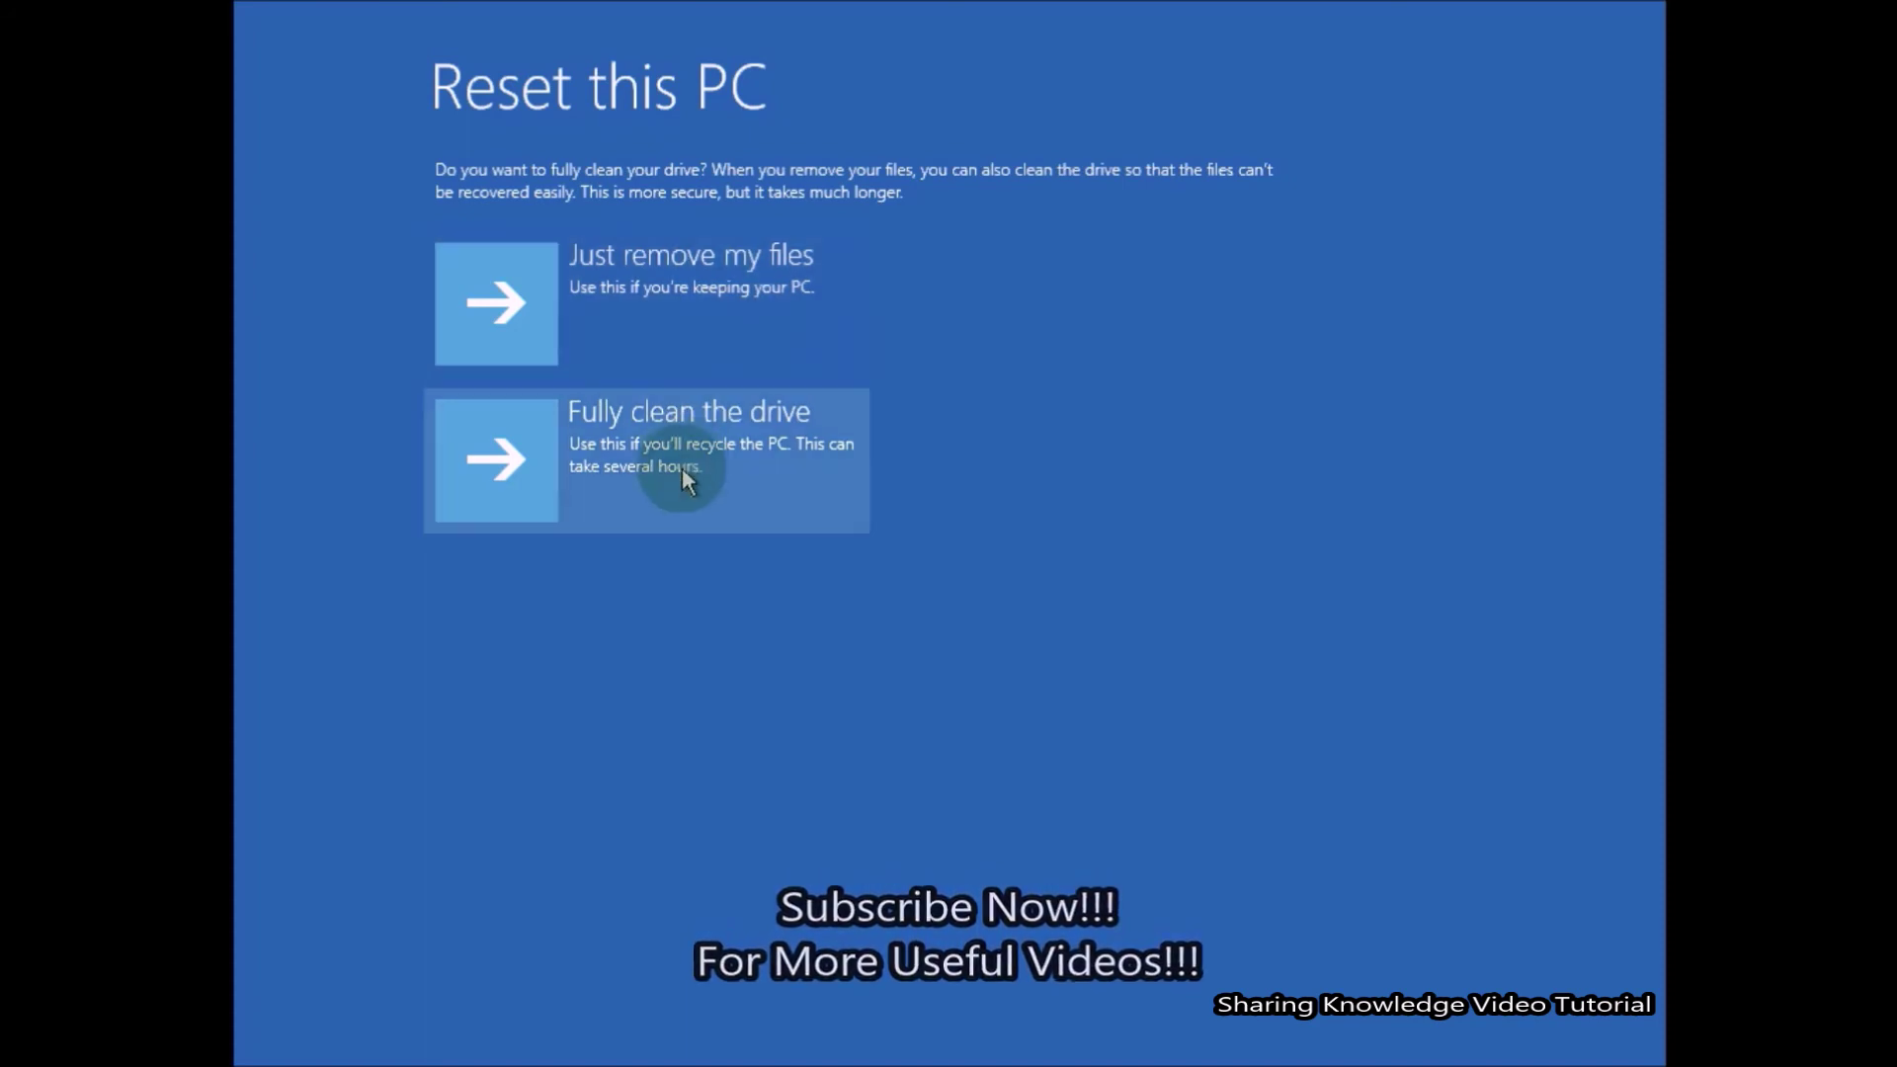
{"action": "left_click", "coordinate": [712, 471]}
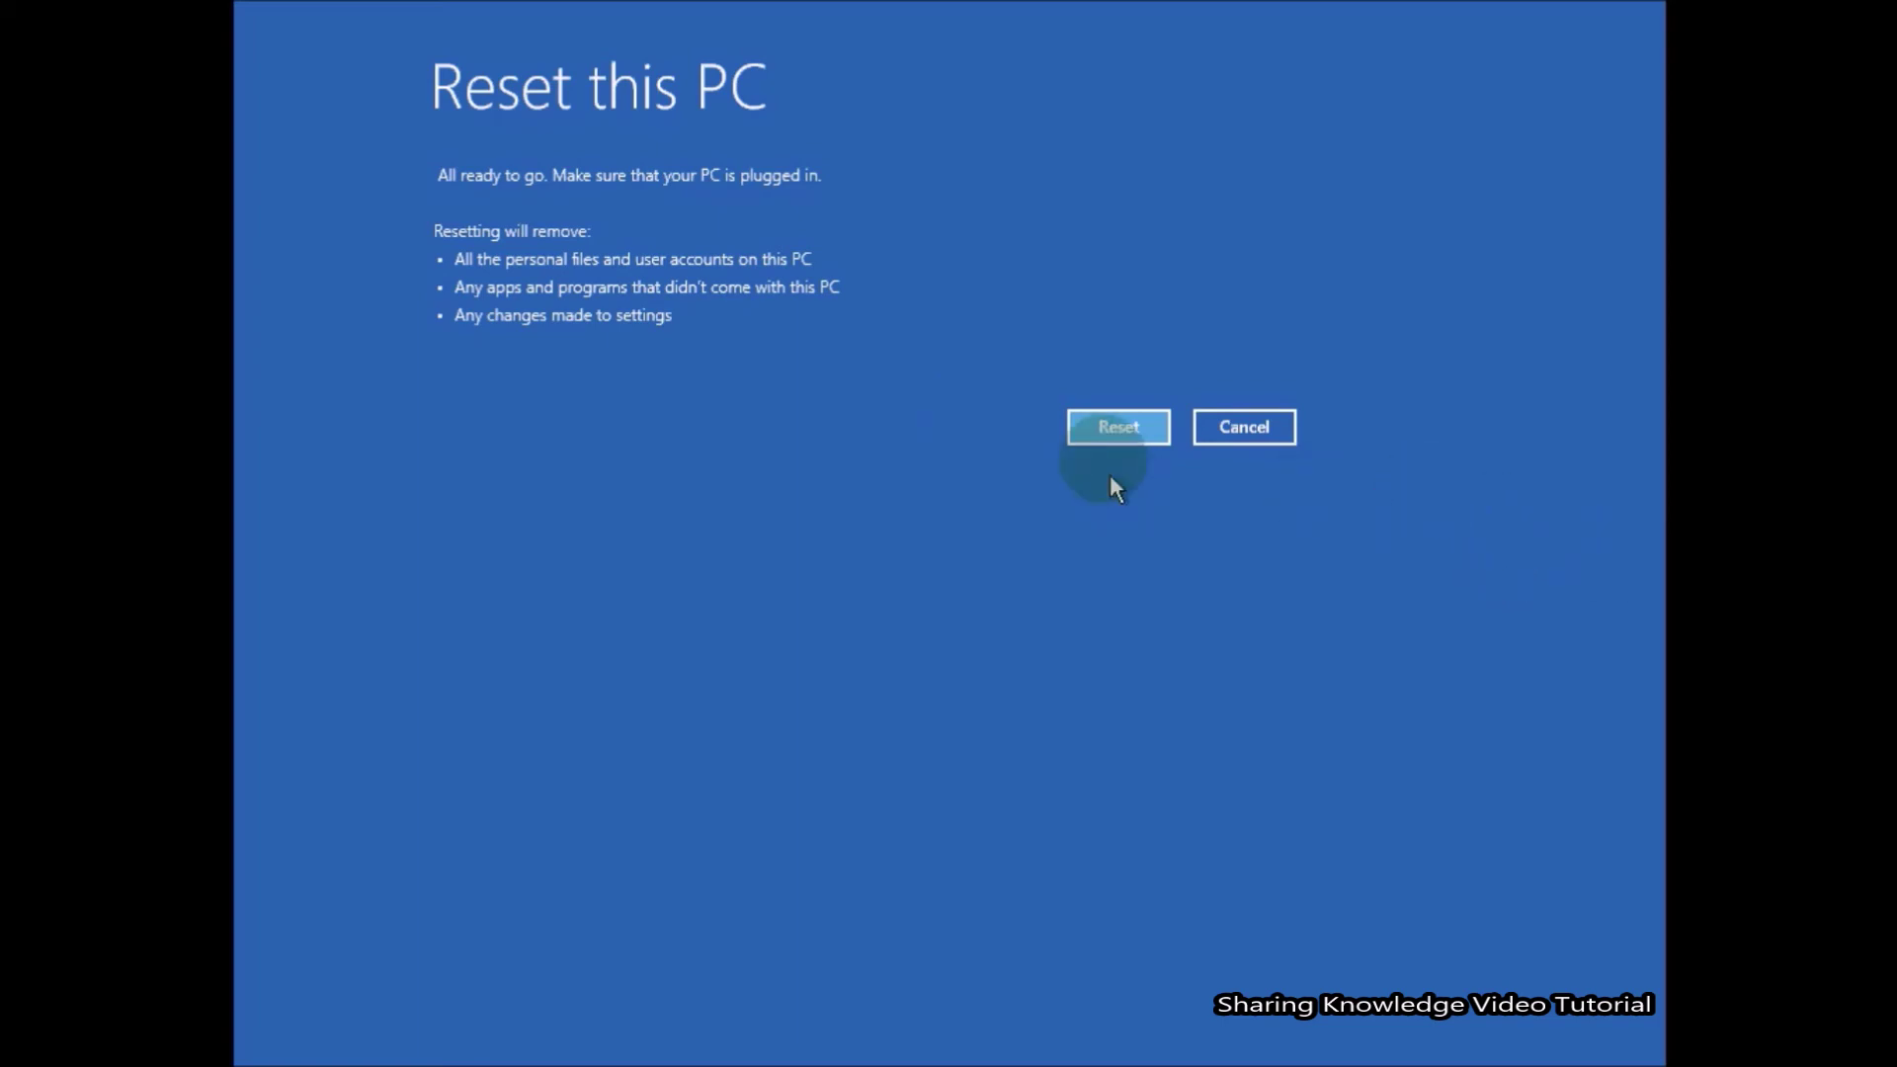
{"action": "left_click", "coordinate": [1128, 422]}
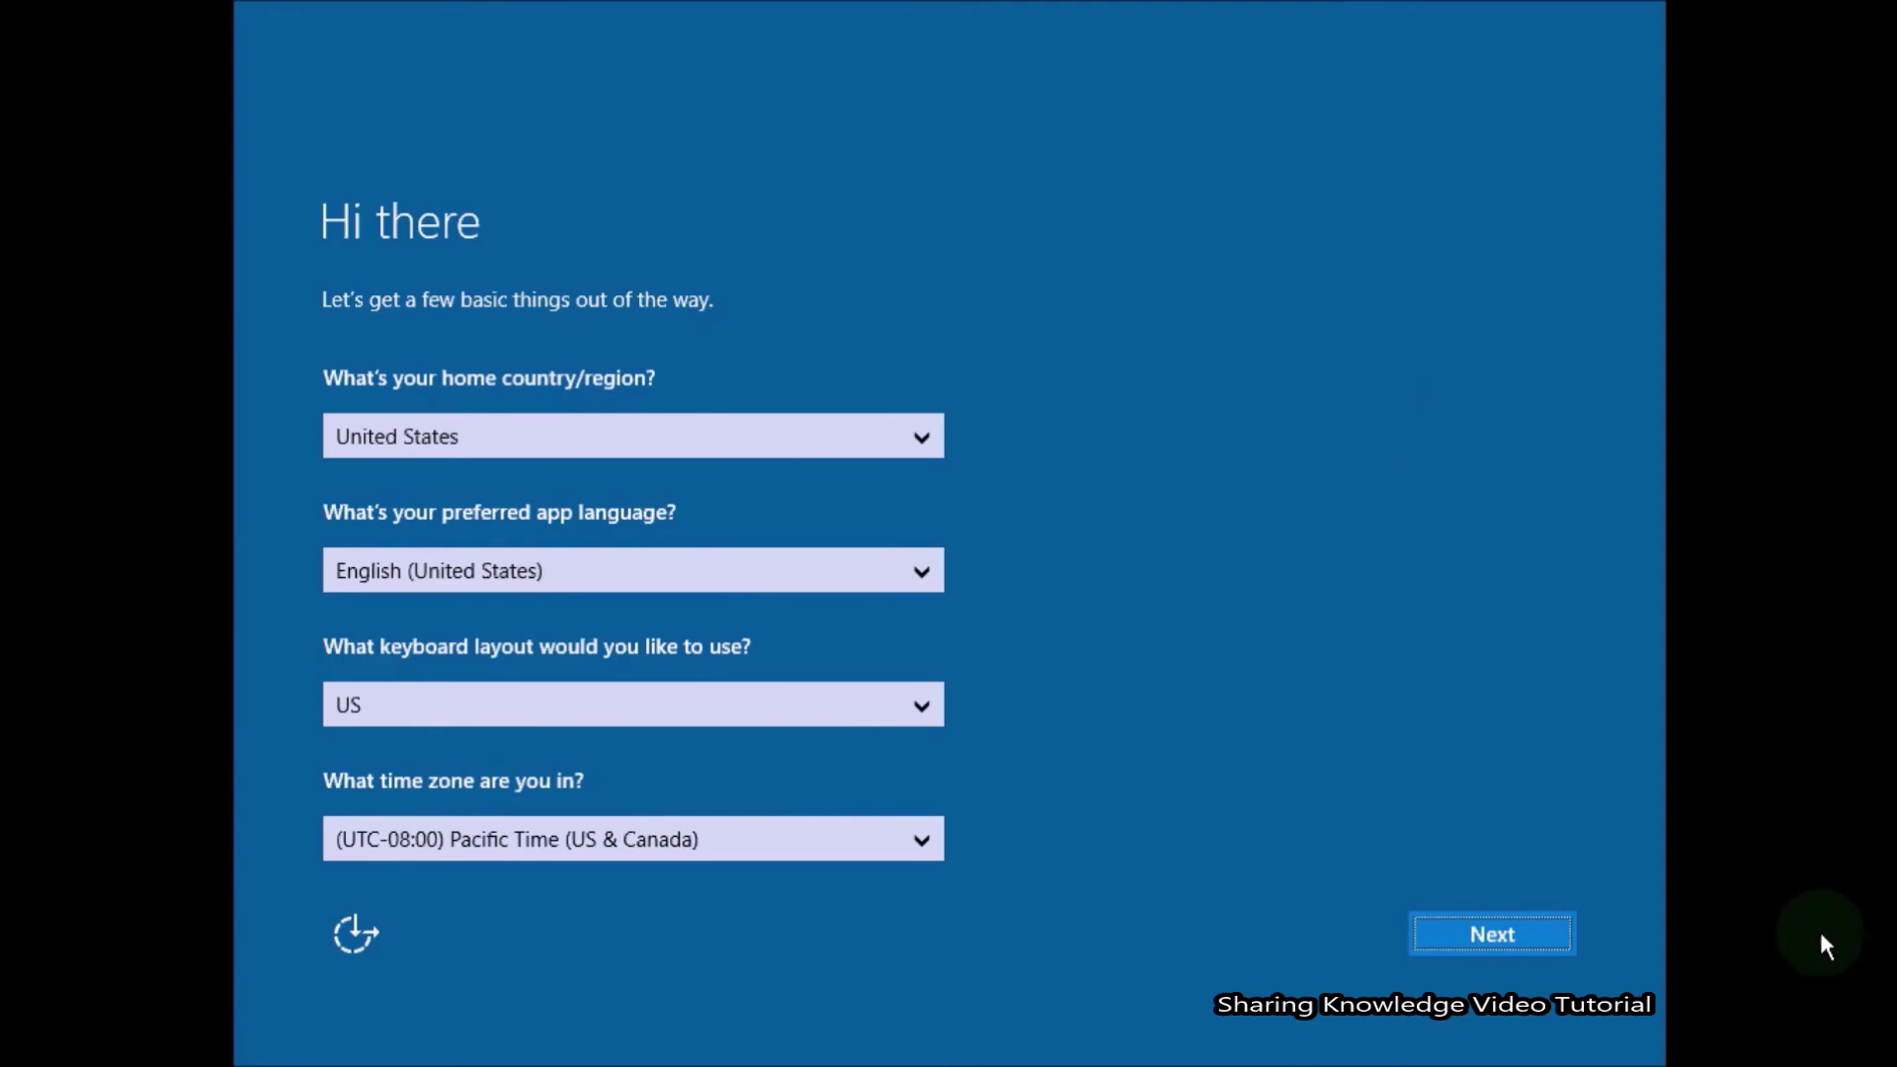
Accept region, keyboard and license terms, then review and accept the customized privacy settings.
{"action": "left_click", "coordinate": [1502, 931]}
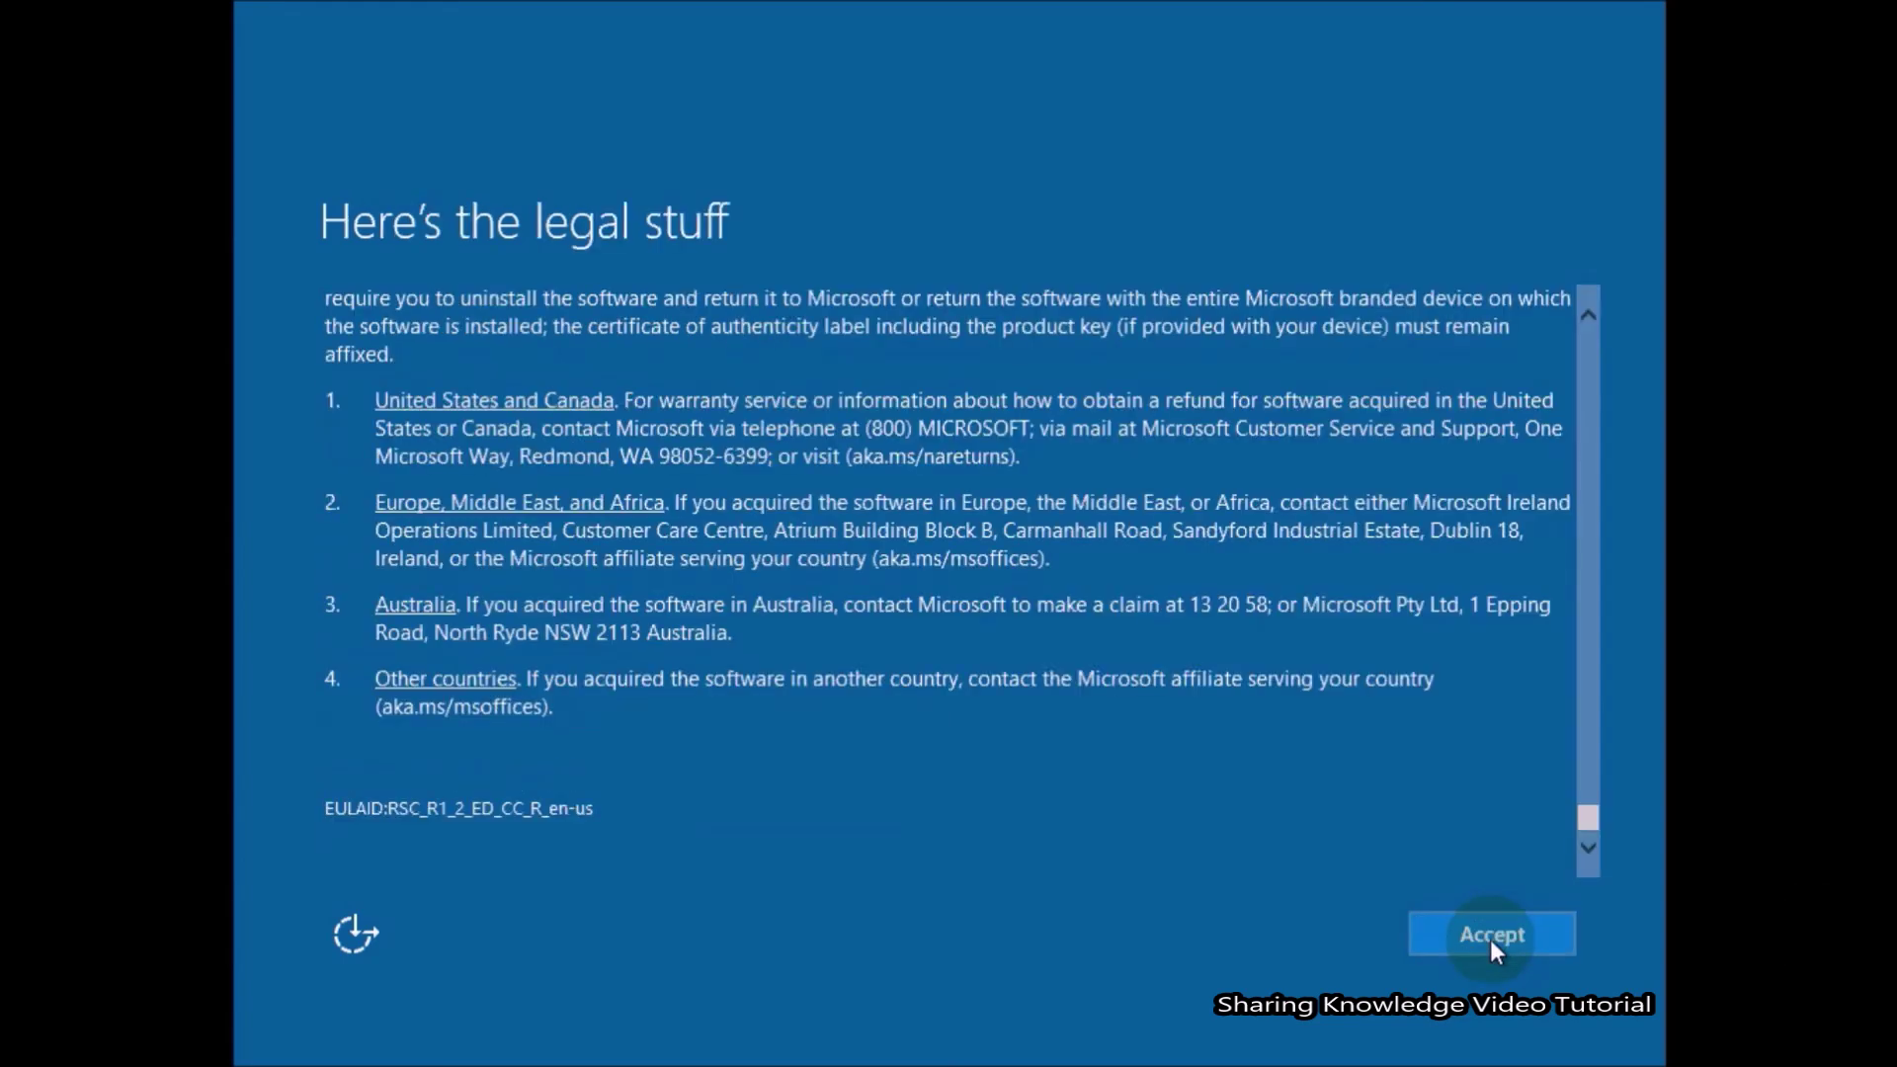
{"action": "left_click", "coordinate": [1489, 940]}
{"action": "left_click", "coordinate": [1241, 932]}
{"action": "scroll", "coordinate": [1385, 698], "scroll_direction": "down", "scroll_amount": 2}
{"action": "left_click", "coordinate": [1506, 940]}
{"action": "left_click", "coordinate": [1294, 940]}
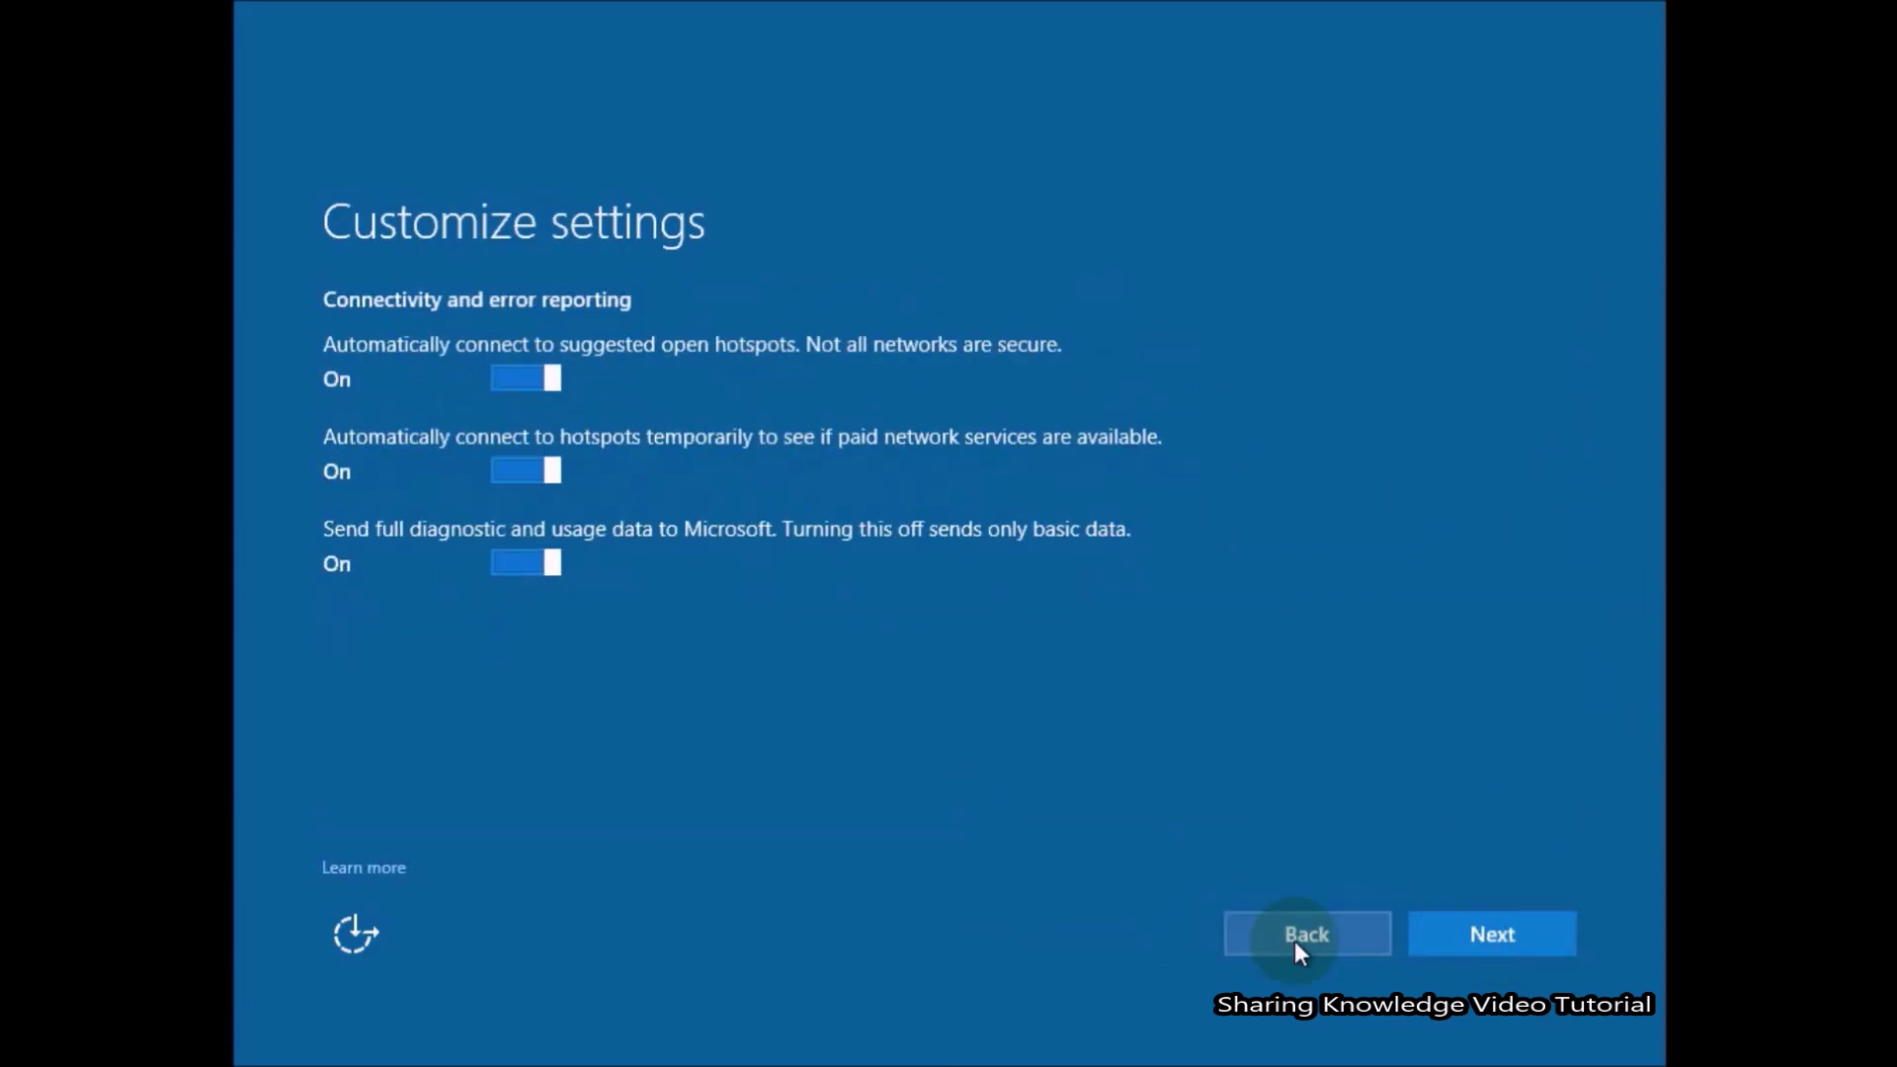
{"action": "left_click", "coordinate": [1295, 940]}
{"action": "left_click", "coordinate": [1484, 933]}
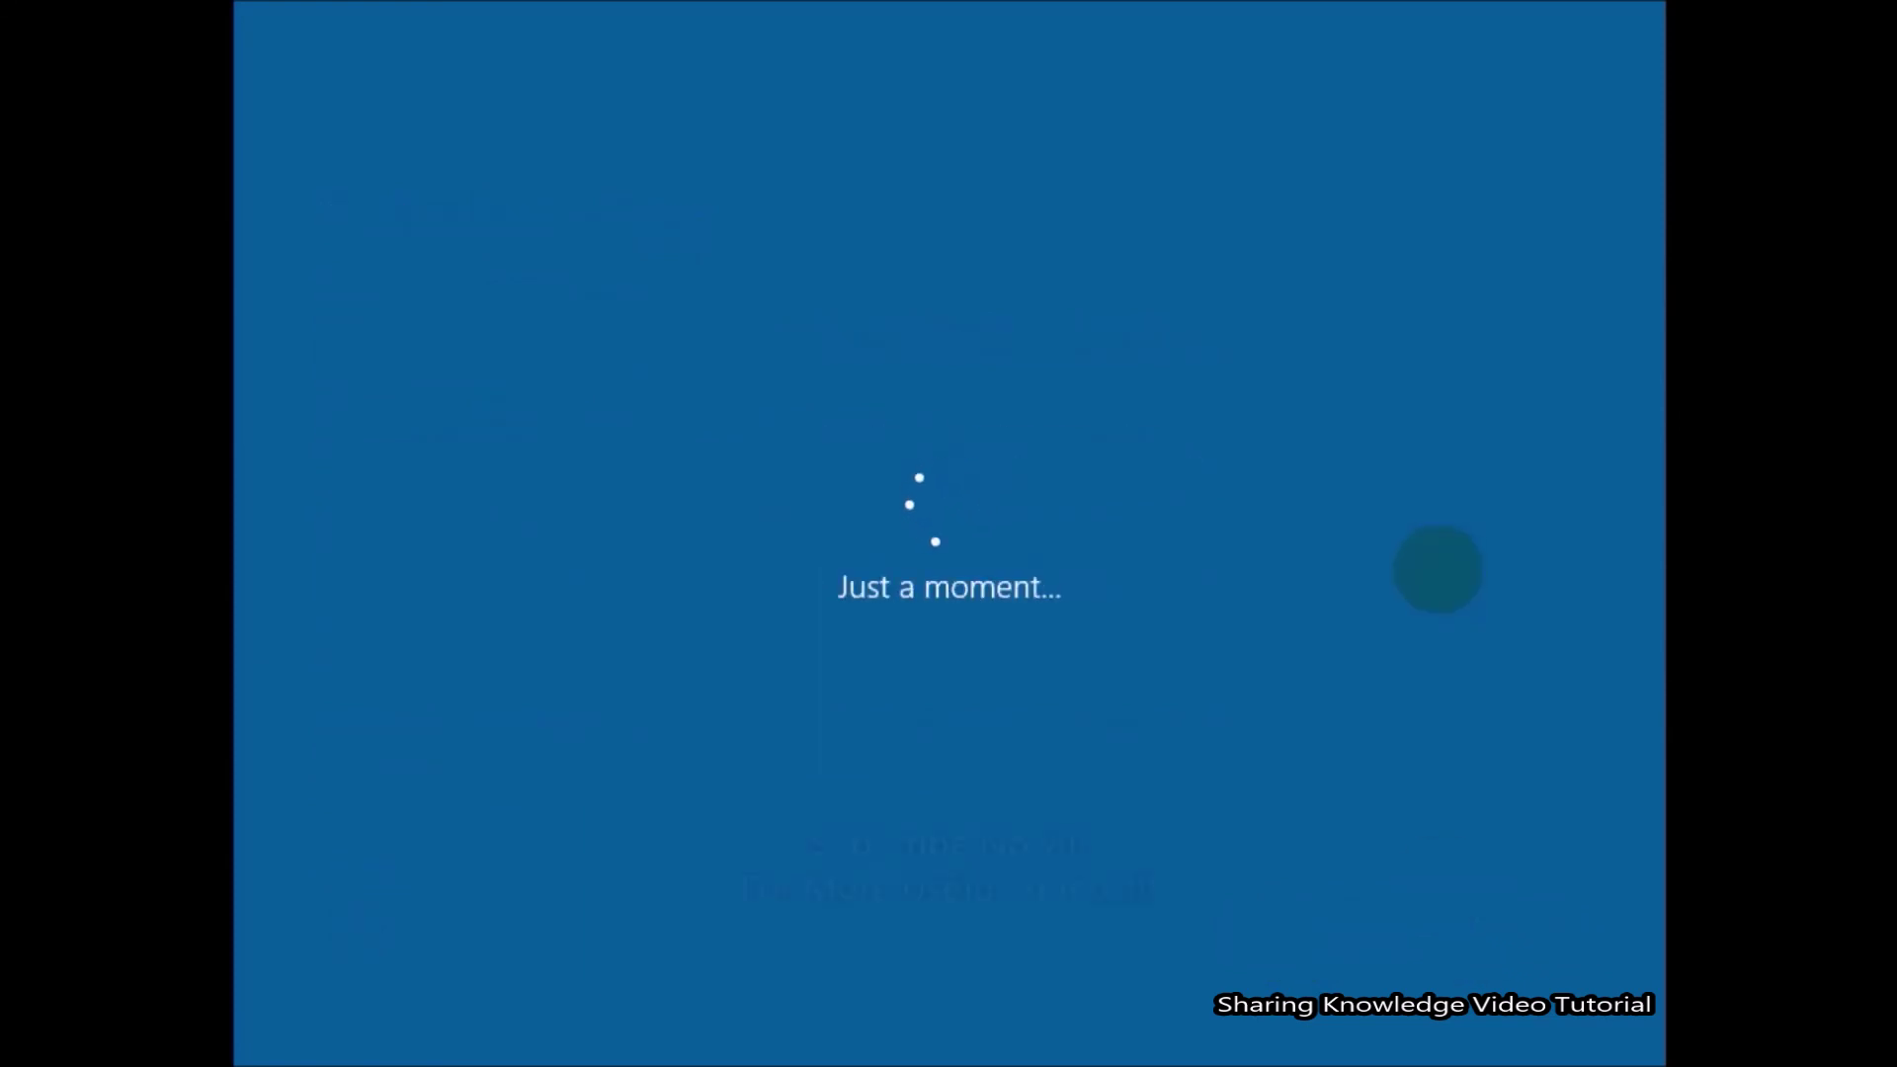
Create a local account with a user name, password and hint, declining Cortana.
{"action": "left_click", "coordinate": [400, 828]}
{"action": "type", "text": "SKV"}
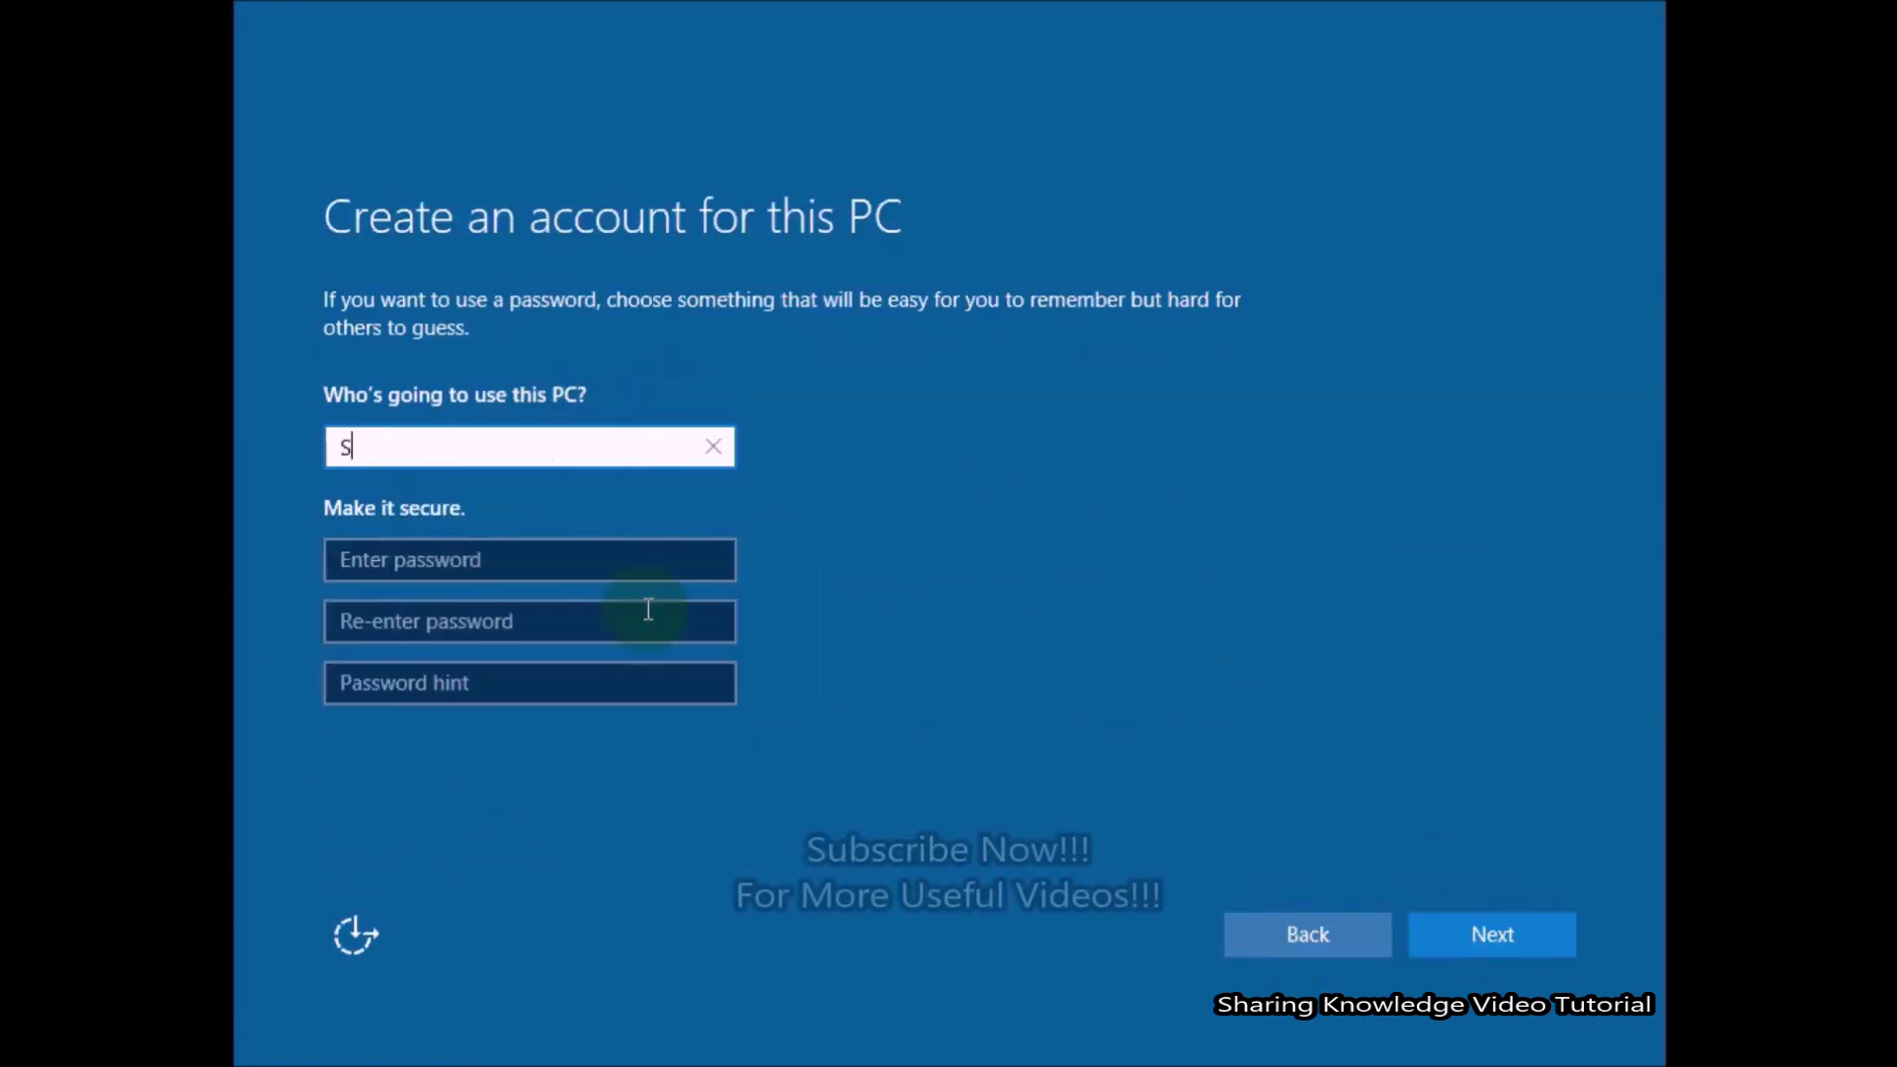
{"action": "left_click", "coordinate": [632, 552]}
{"action": "type", "text": "••••••"}
{"action": "left_click", "coordinate": [444, 621]}
{"action": "type", "text": "••••••"}
{"action": "left_click", "coordinate": [435, 691]}
{"action": "type", "text": "abcd"}
{"action": "left_click", "coordinate": [1507, 933]}
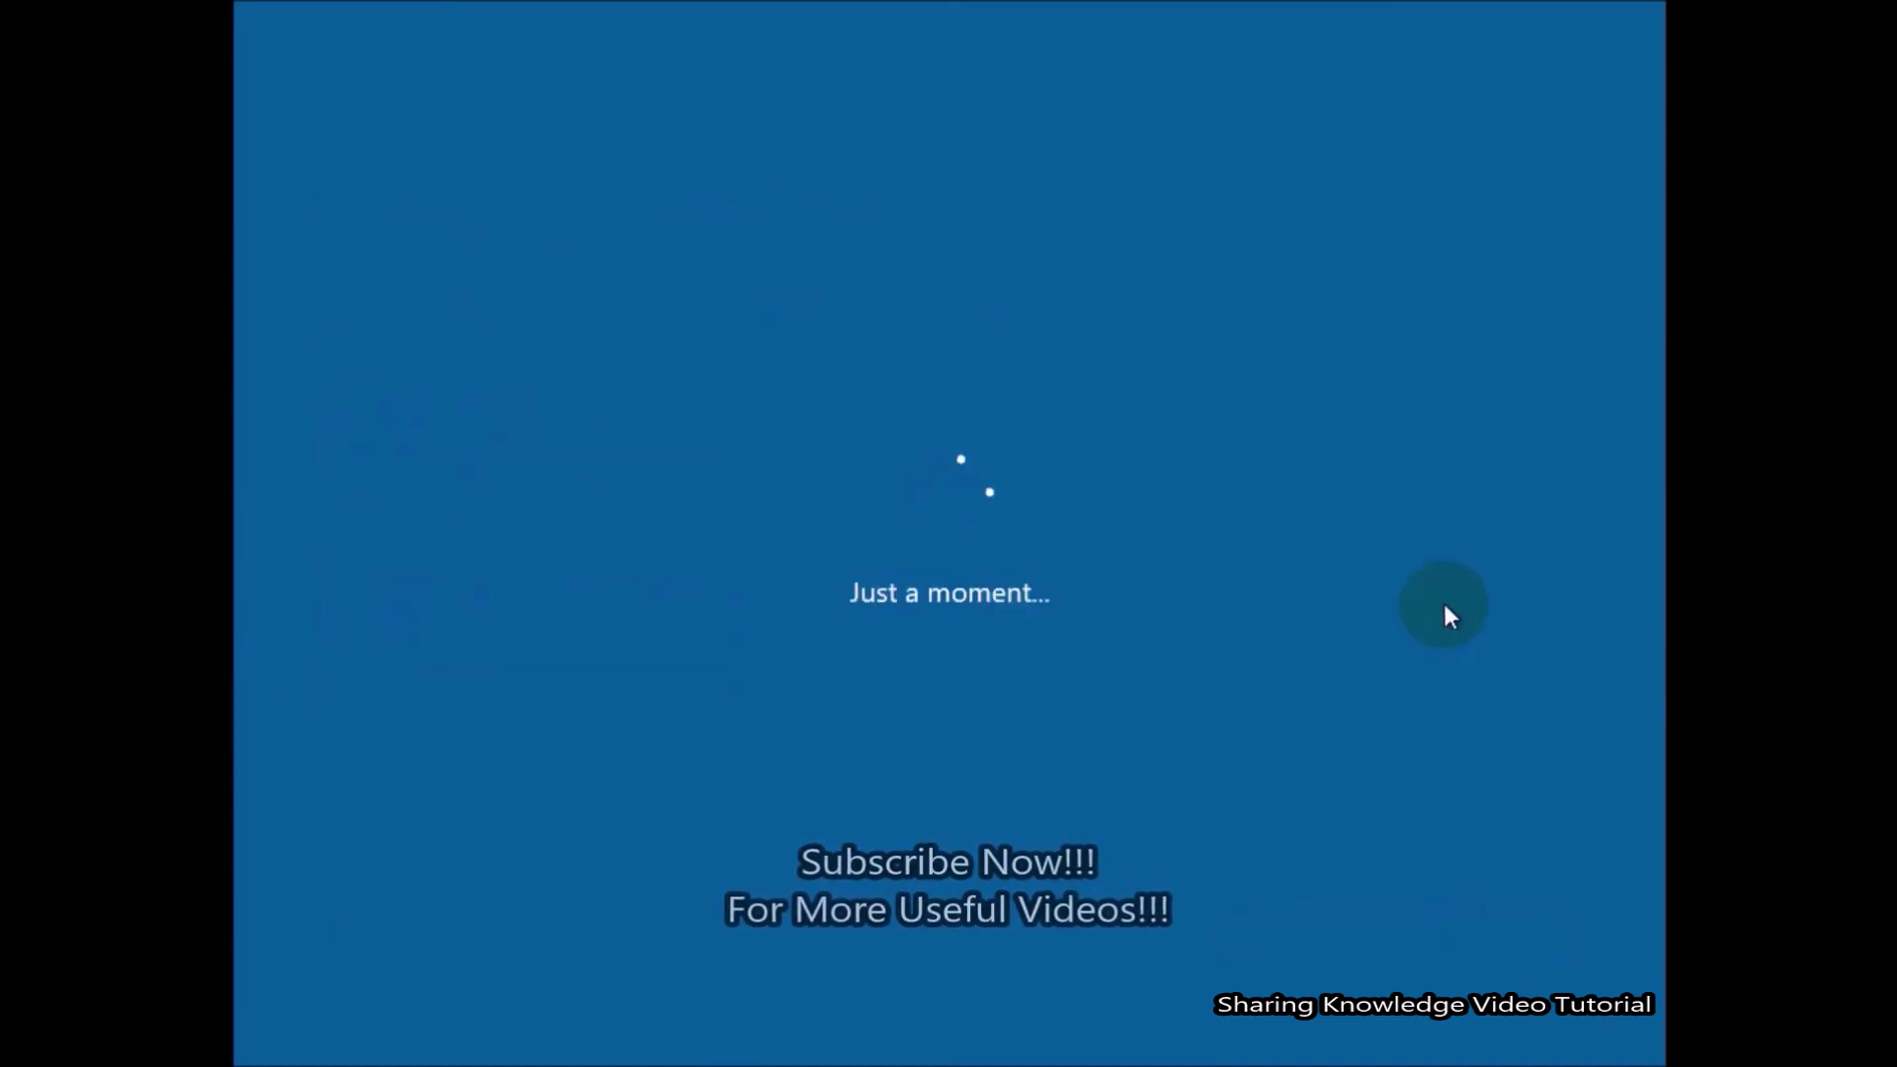
{"action": "left_click", "coordinate": [1354, 932]}
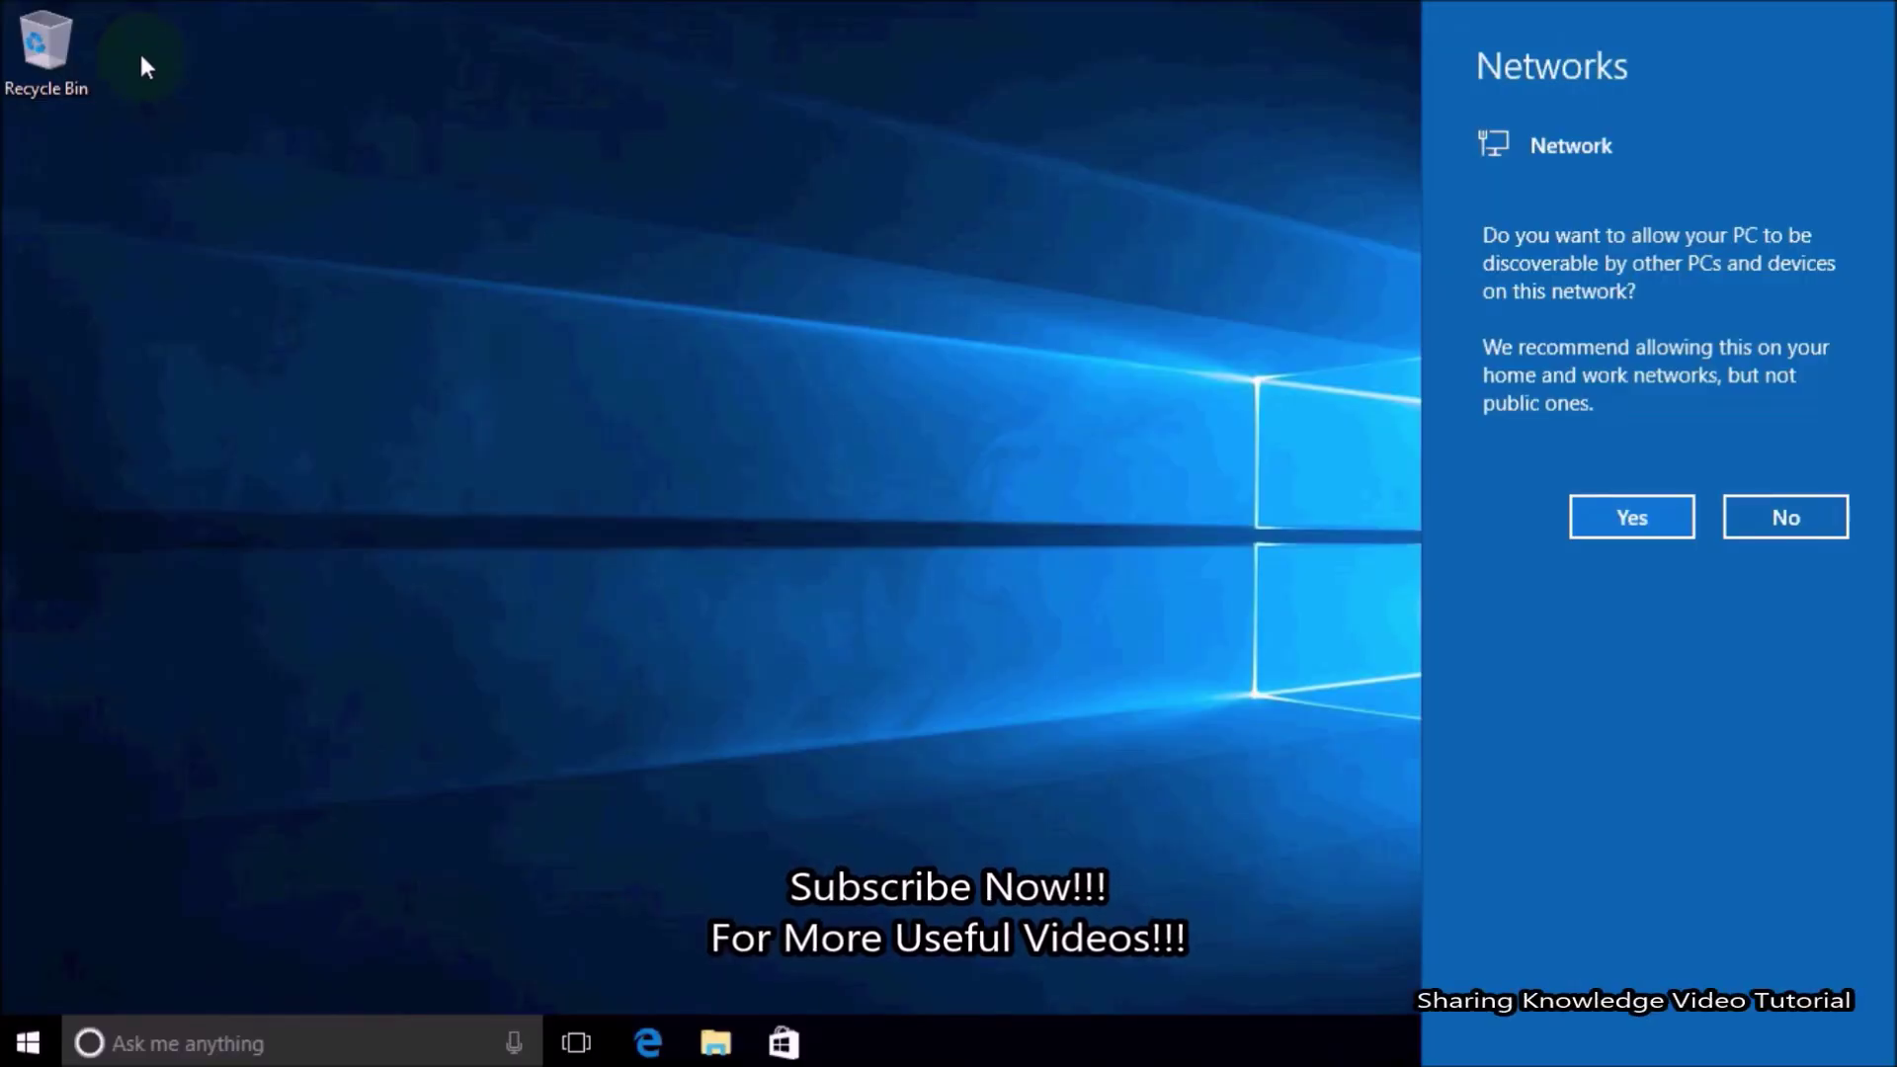
Allow the PC to be discoverable on the network, then refresh the new desktop.
{"action": "left_click", "coordinate": [1635, 521]}
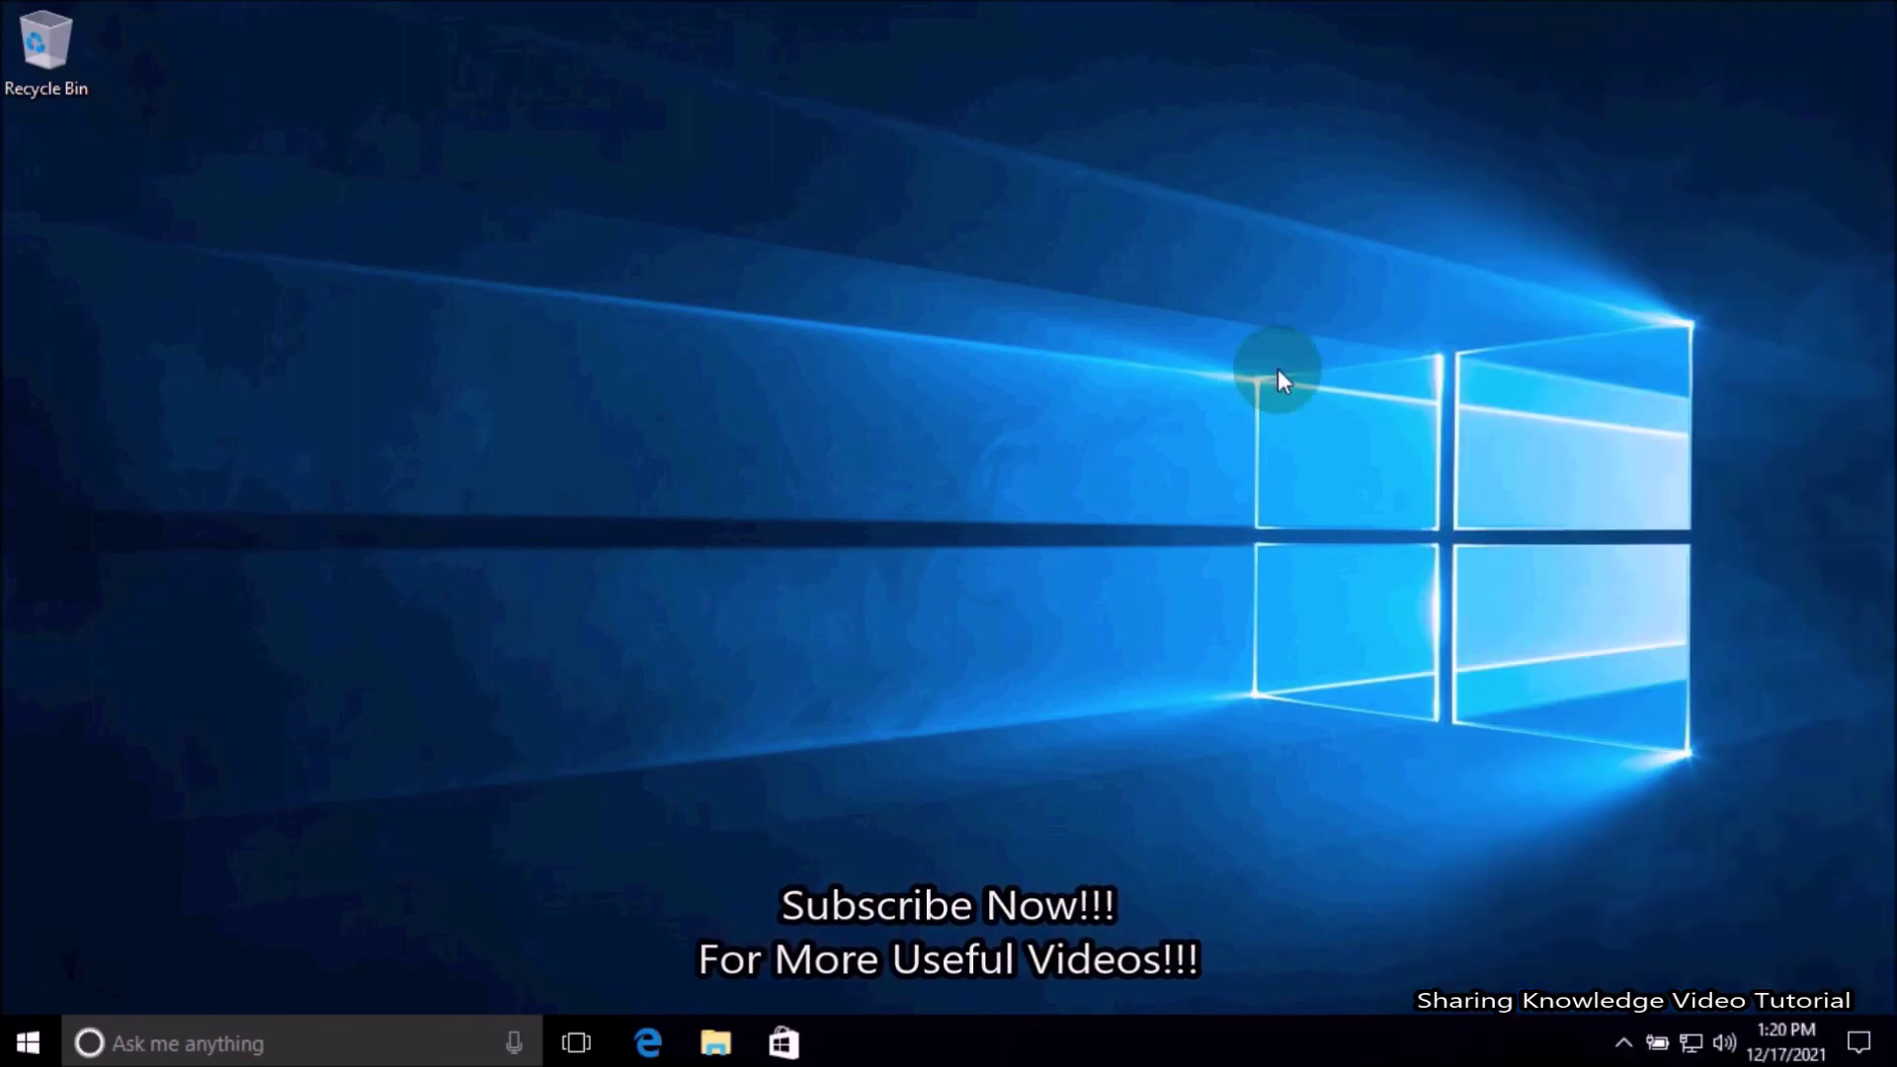
{"action": "right_click", "coordinate": [1053, 484]}
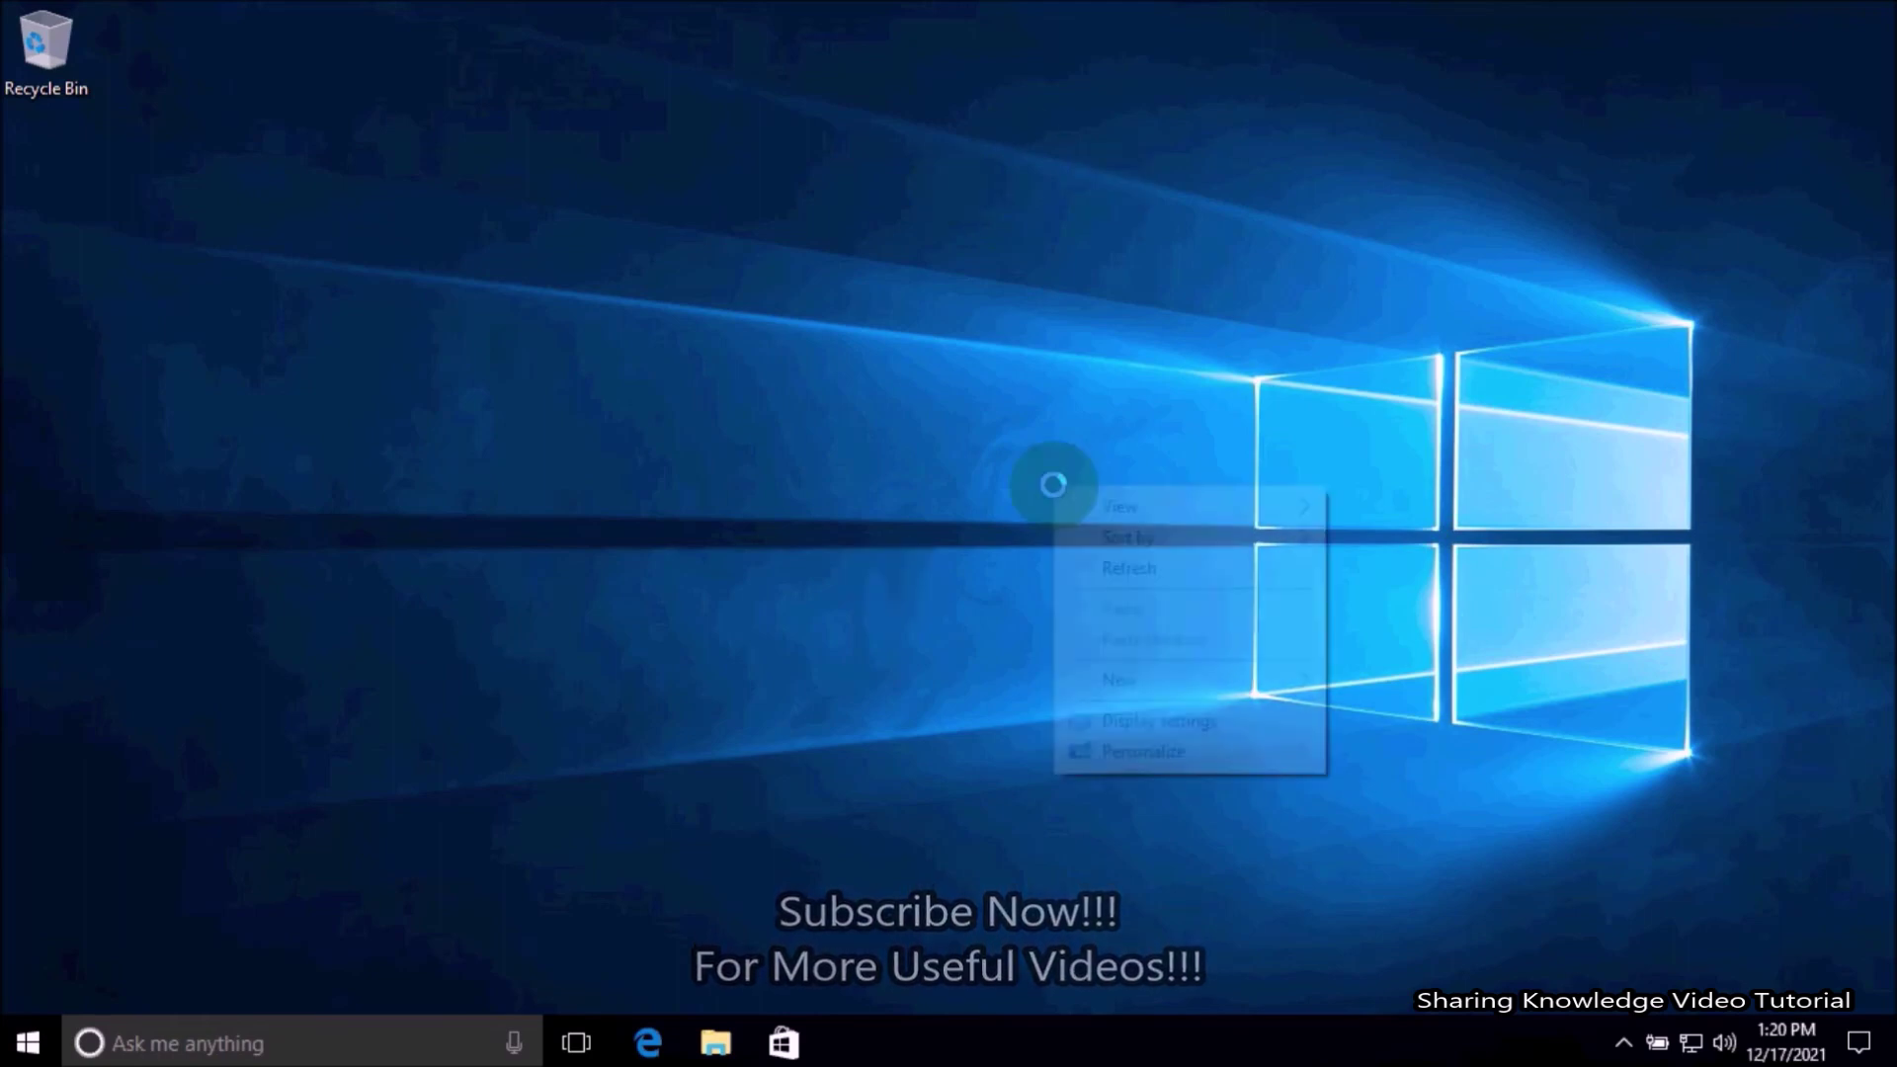
{"action": "left_click", "coordinate": [988, 563]}
{"action": "right_click", "coordinate": [886, 468]}
{"action": "left_click", "coordinate": [962, 538]}
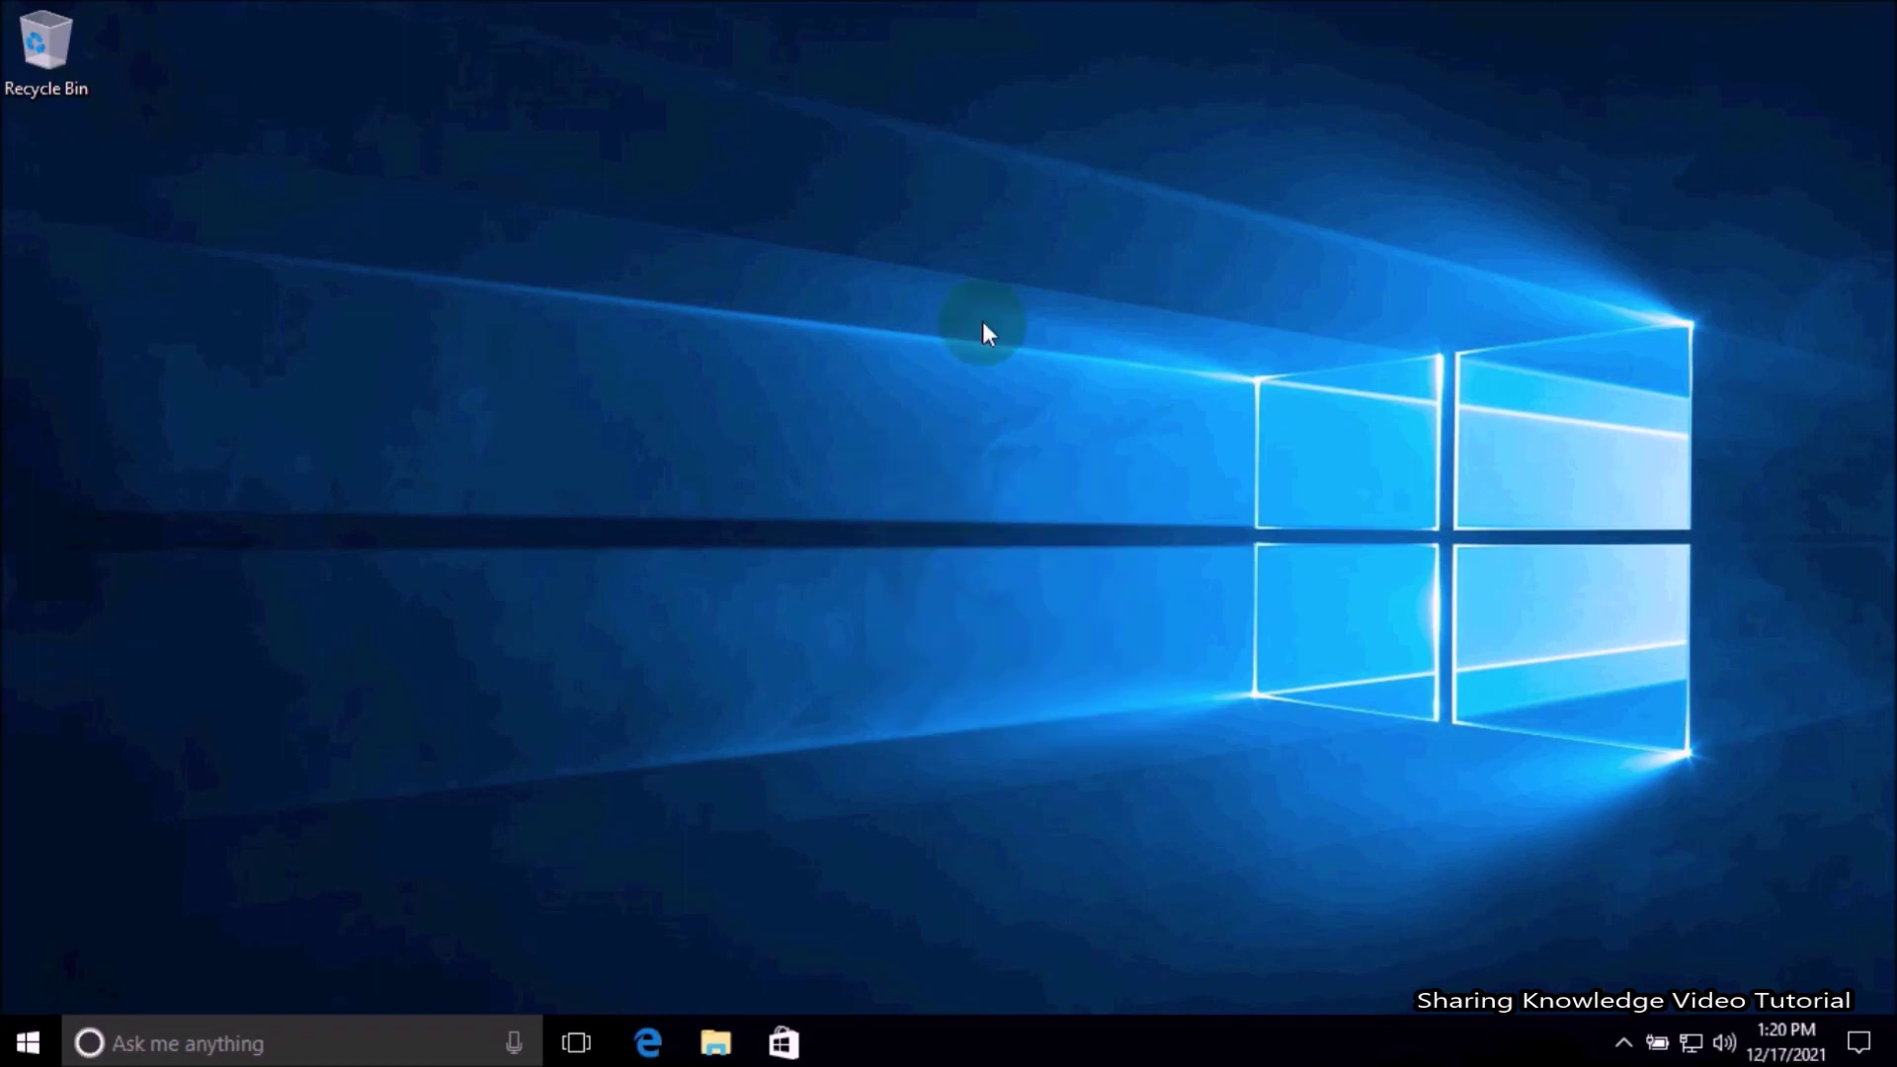